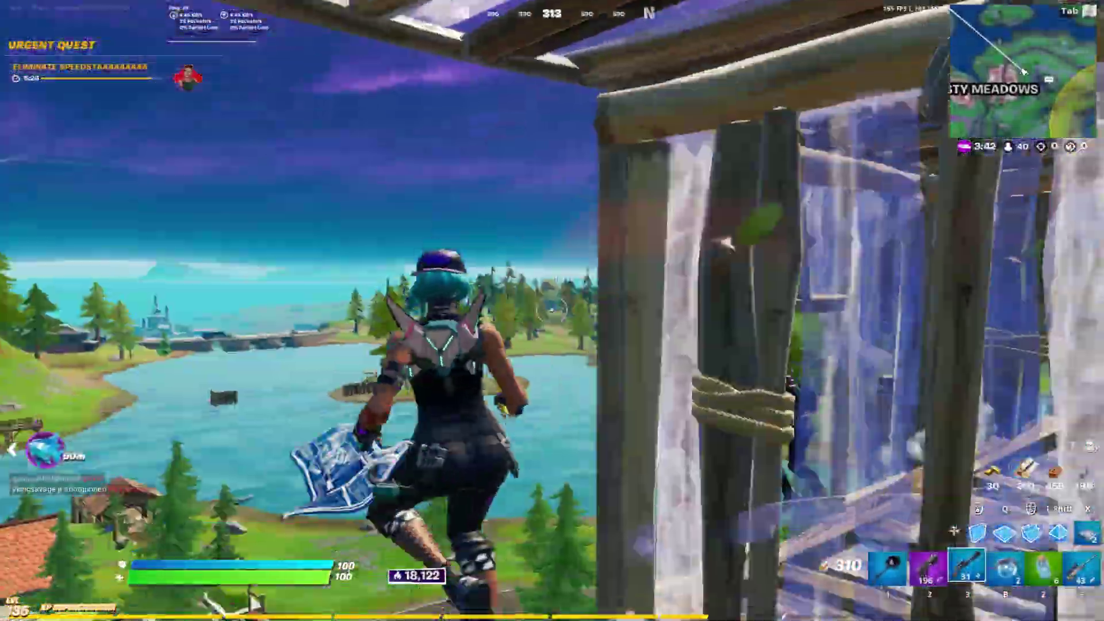
key("v")
key("3")
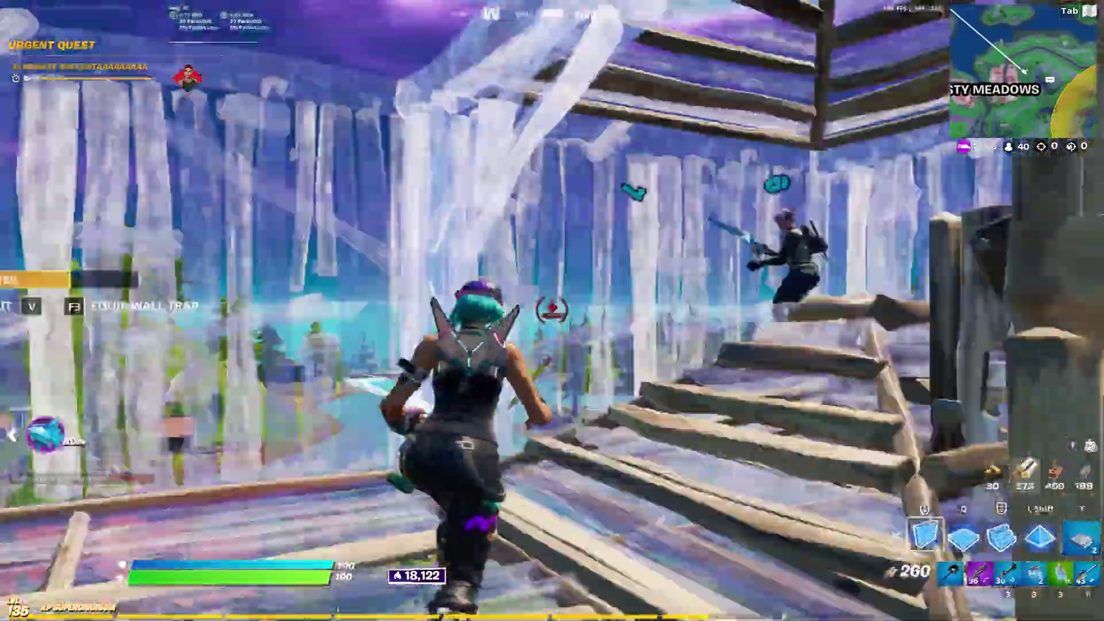
key("3")
left_click(552, 310)
left_click(552, 311)
key("3")
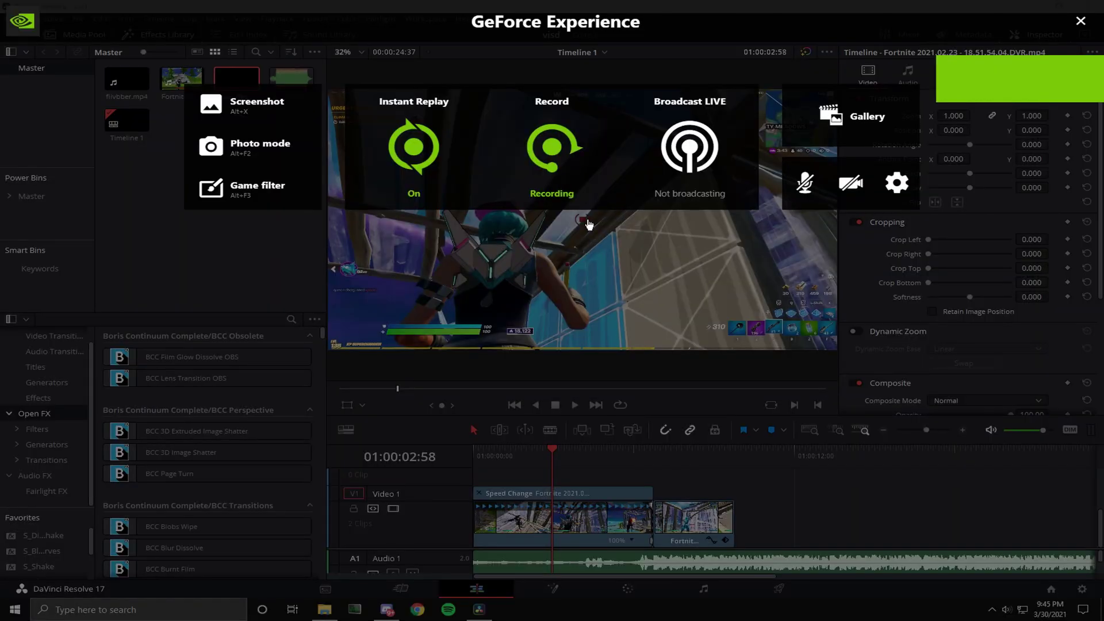
key("alt+z")
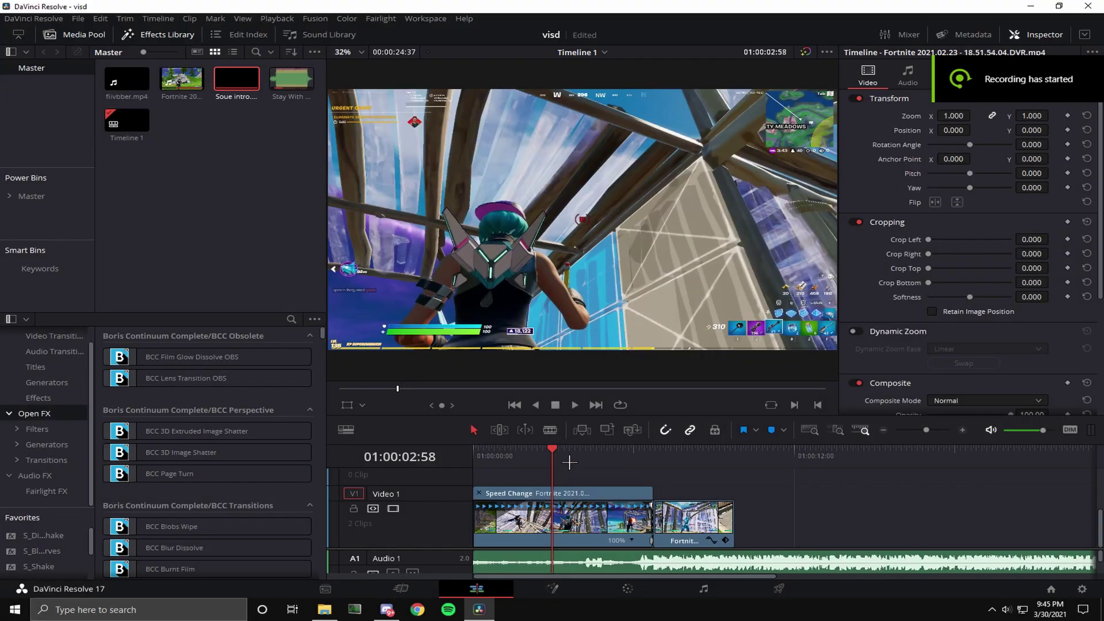
Review the master settings in the project settings, including timeline resolution and frame rate, and close them without changes
left_click_drag(569, 462, 473, 460)
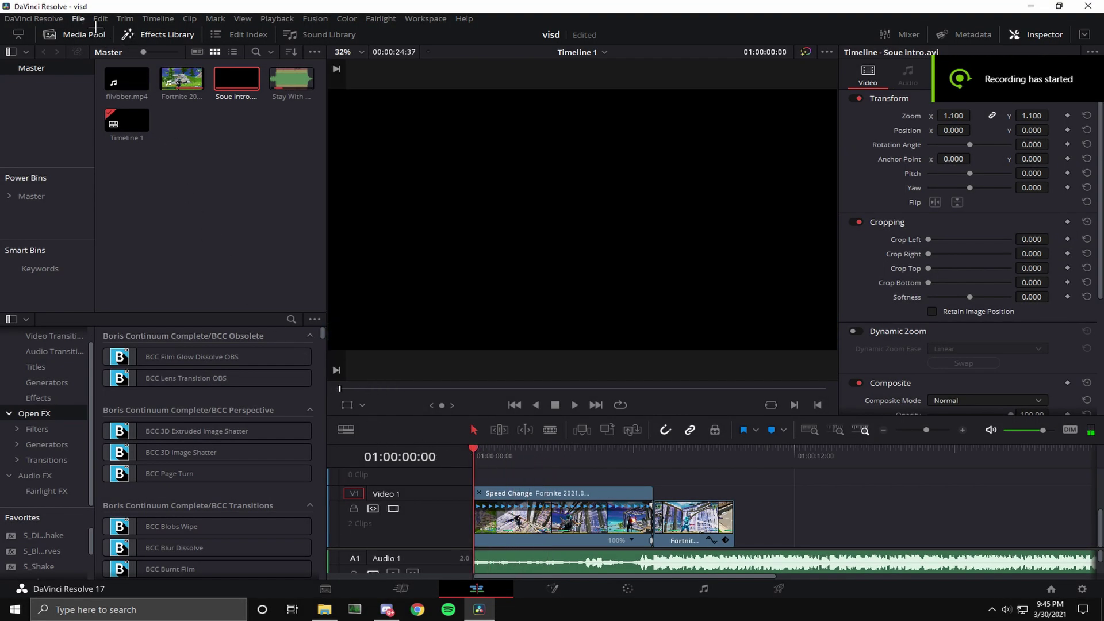
left_click(77, 18)
left_click(153, 239)
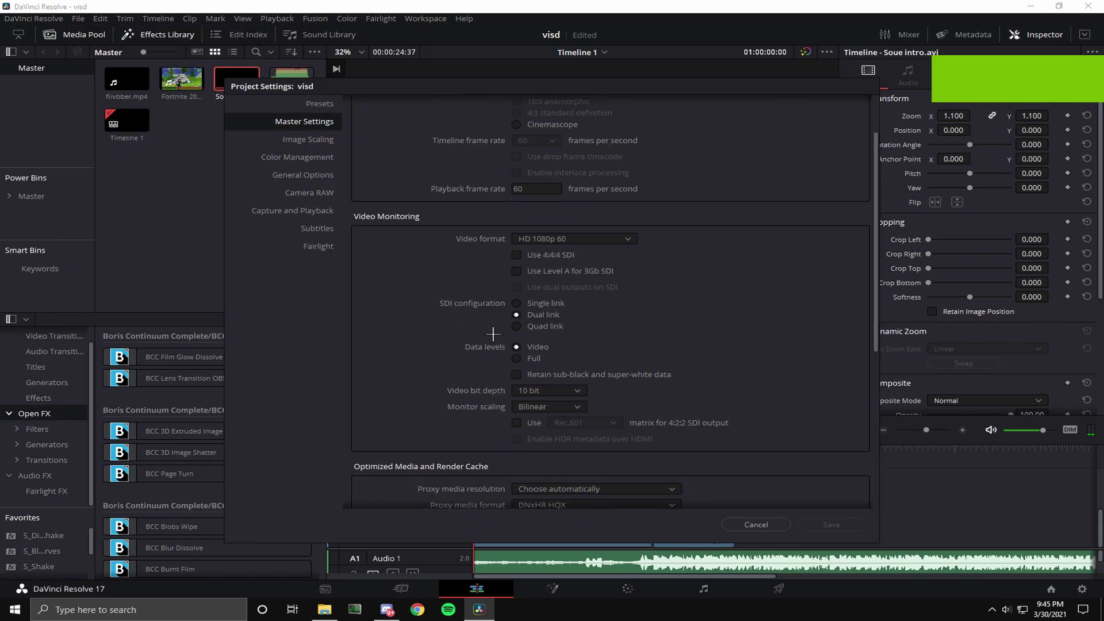
scroll(681, 358, "up", 2)
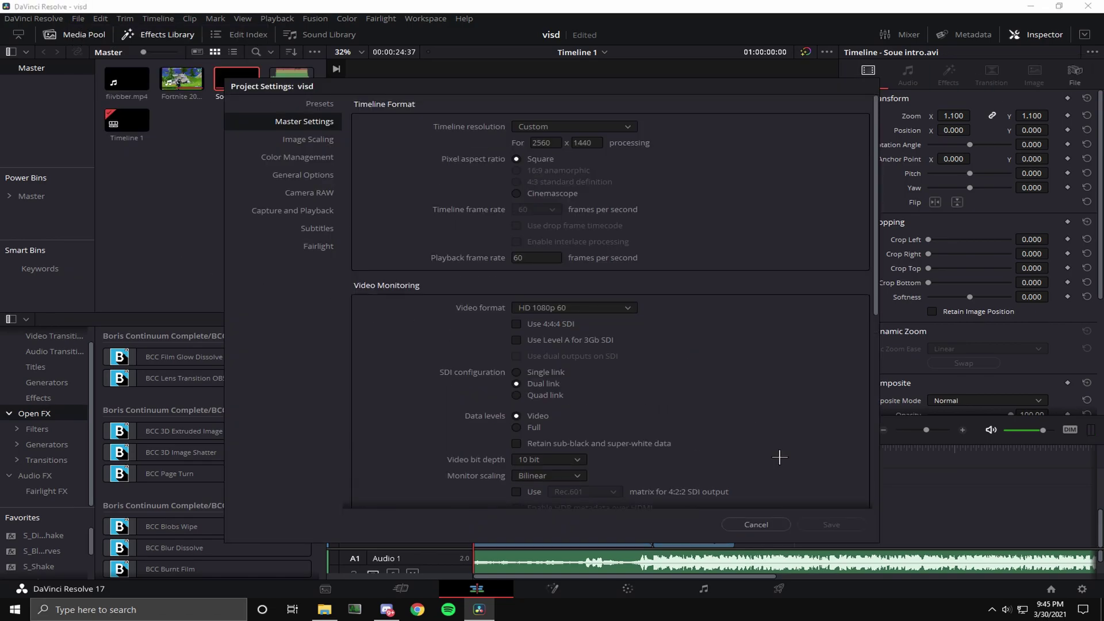
left_click(762, 537)
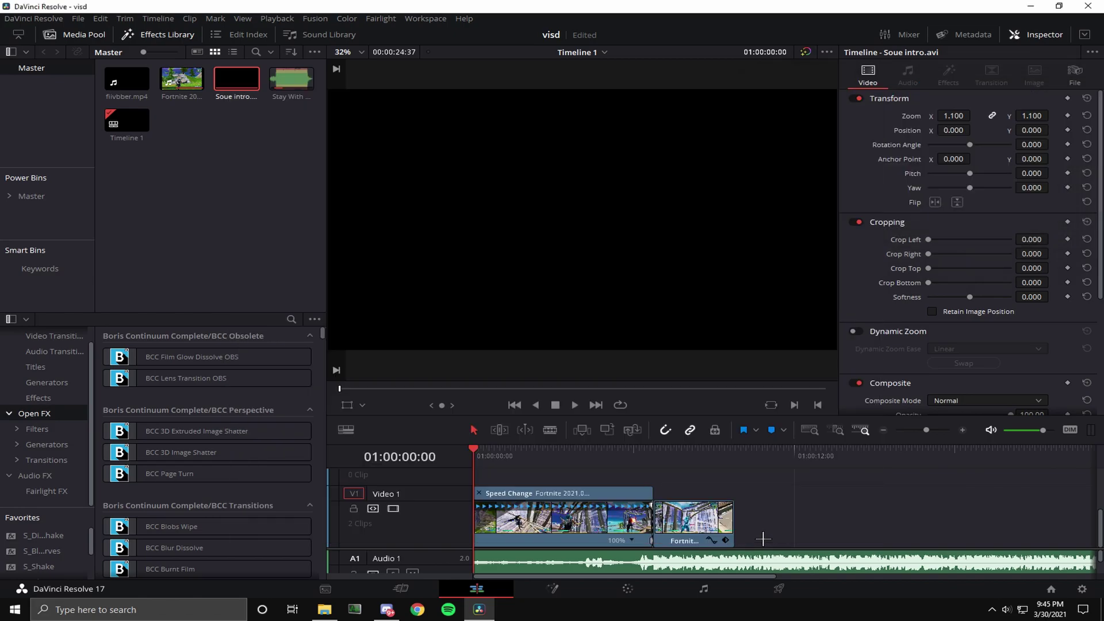
Play the timeline from the start to preview the intro title and the first gameplay clip
key("space")
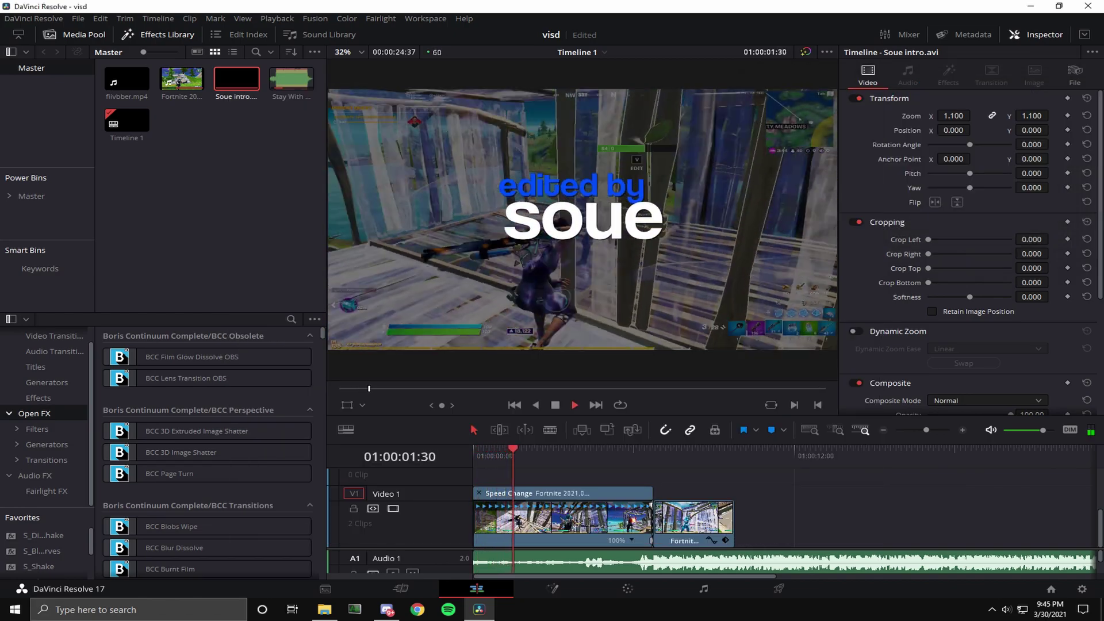
scroll(589, 525, "up", 2)
scroll(588, 524, "down", 2)
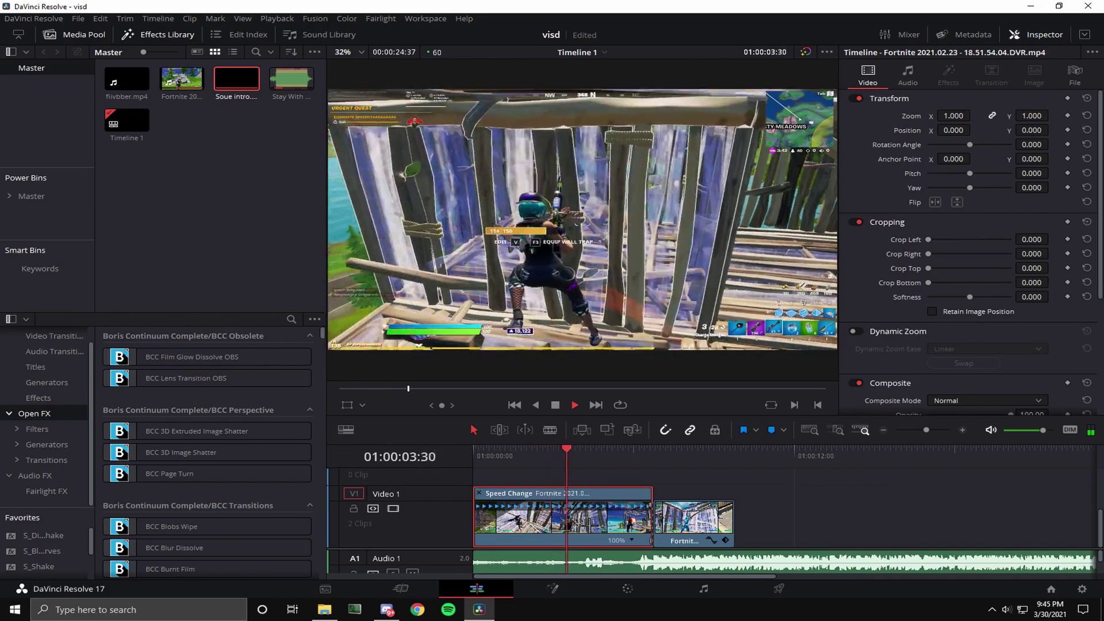
Duplicate the first gameplay clip onto Video 2, directly above the original on Video 1
scroll(613, 524, "up", 1)
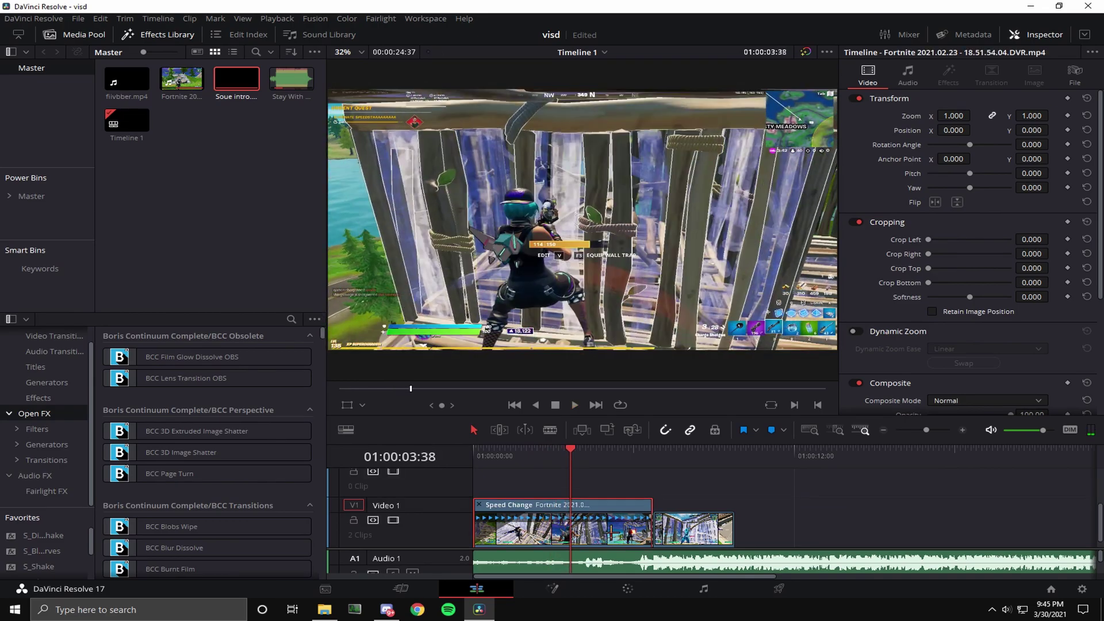
left_click_drag(611, 528, 614, 502)
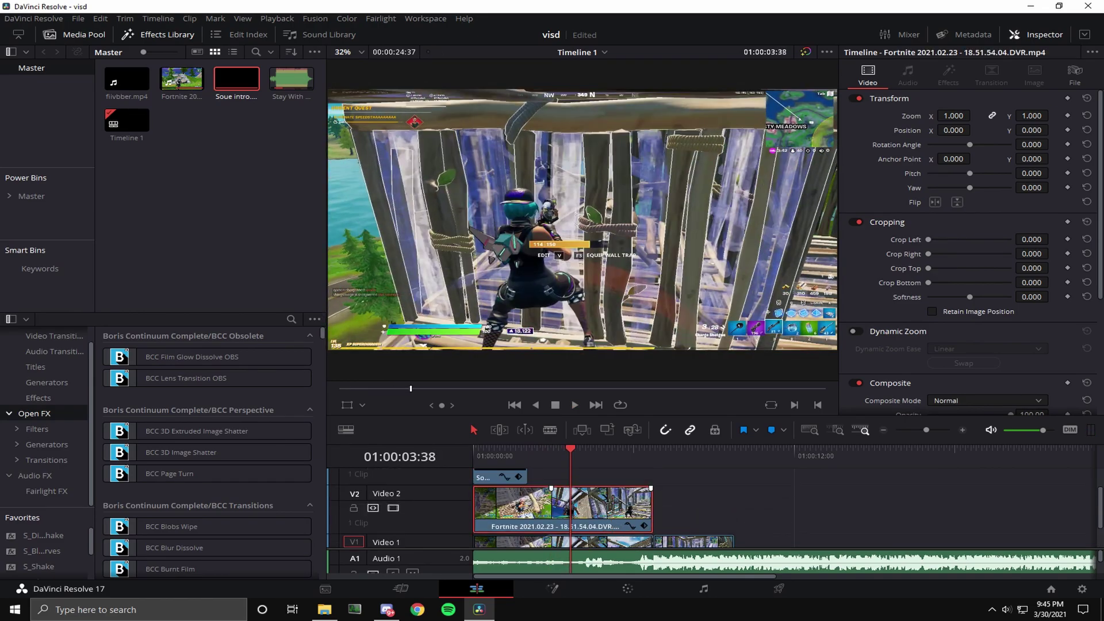
left_click_drag(550, 488, 516, 475)
scroll(538, 507, "up", 1)
scroll(532, 509, "down", 1)
left_click(550, 536)
scroll(552, 529, "down", 1)
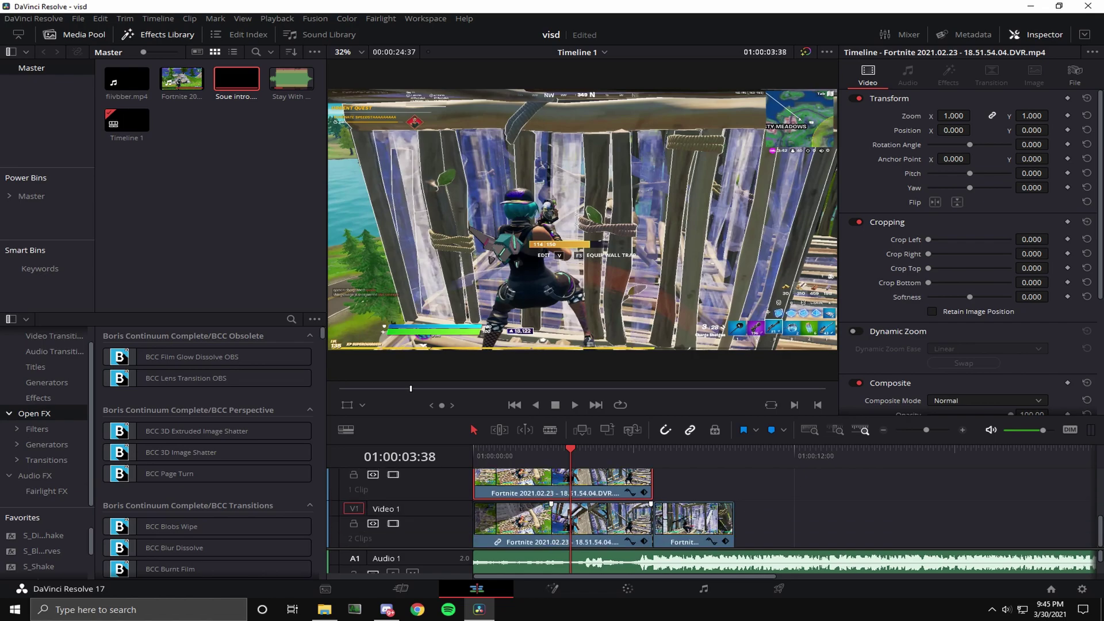
Split the Stay With Me music track at 01:00:06:45, where the first gameplay clip meets the second
scroll(609, 500, "up", 1)
left_click_drag(577, 458, 656, 474)
scroll(664, 527, "down", 1)
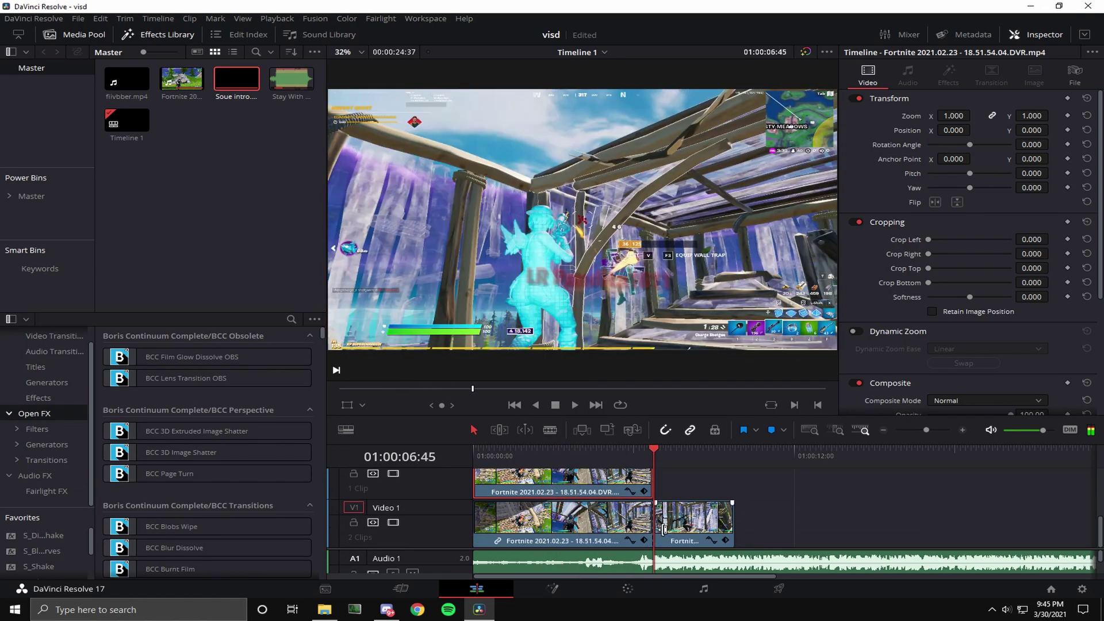
left_click(683, 553)
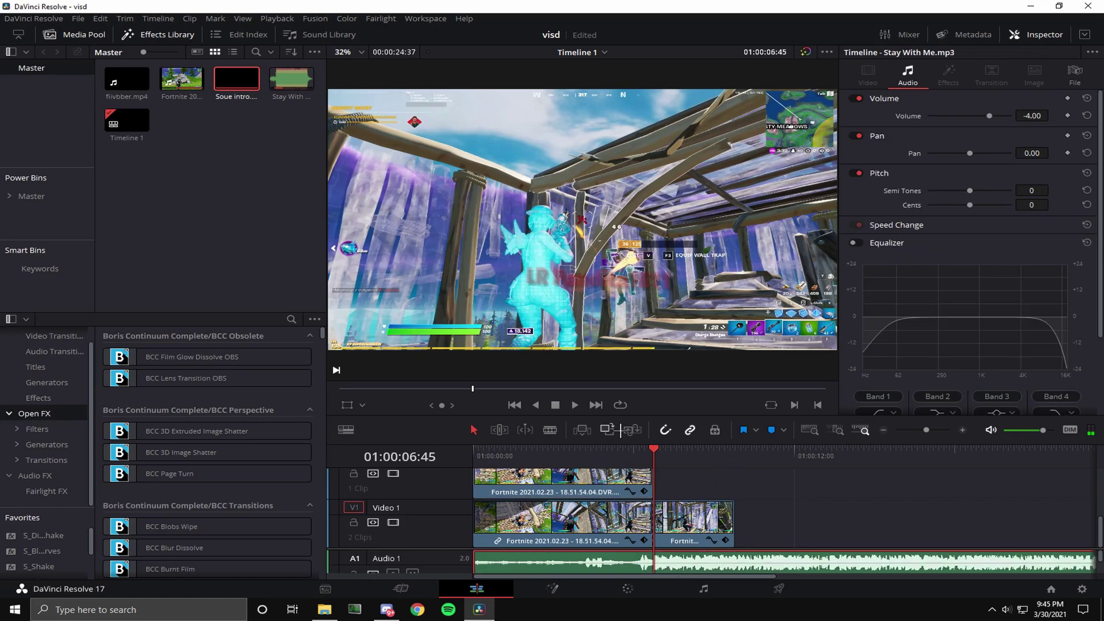
left_click(960, 428)
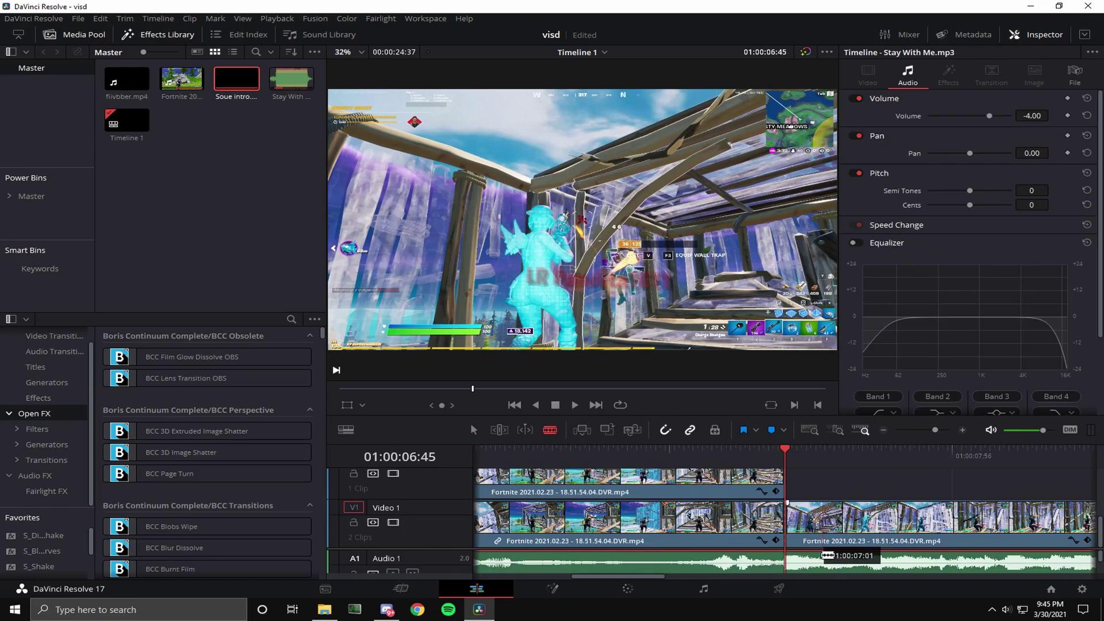
left_click_drag(798, 562, 780, 570)
key("Left")
key("Left")
key("Left")
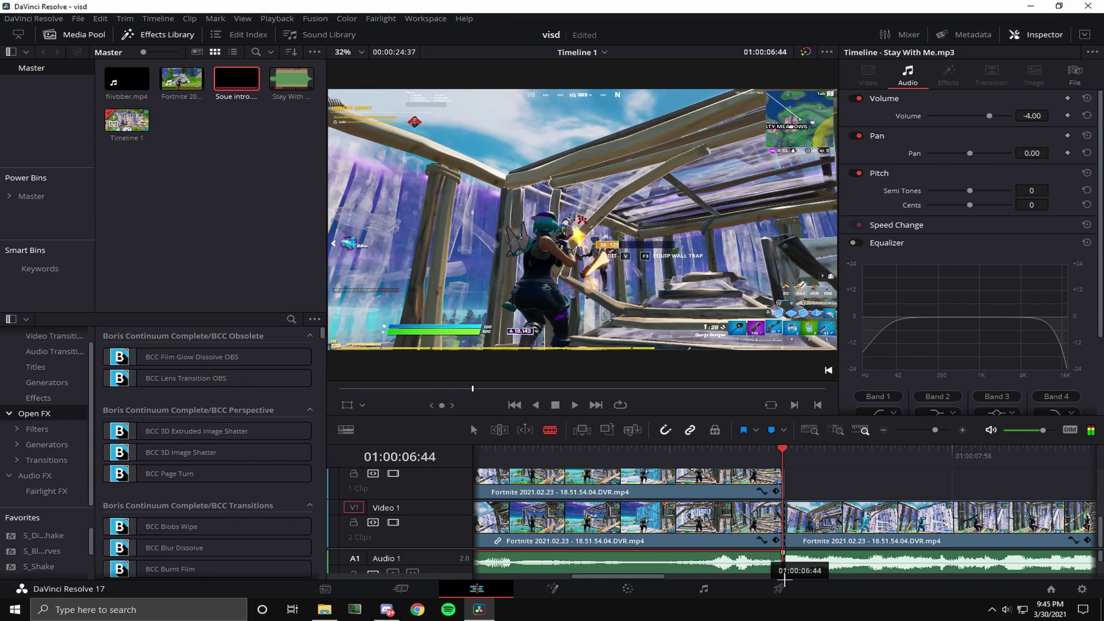
Slice the music before that cut into consecutive three-frame pieces, working back to about 01:00:06:15
left_click(962, 430)
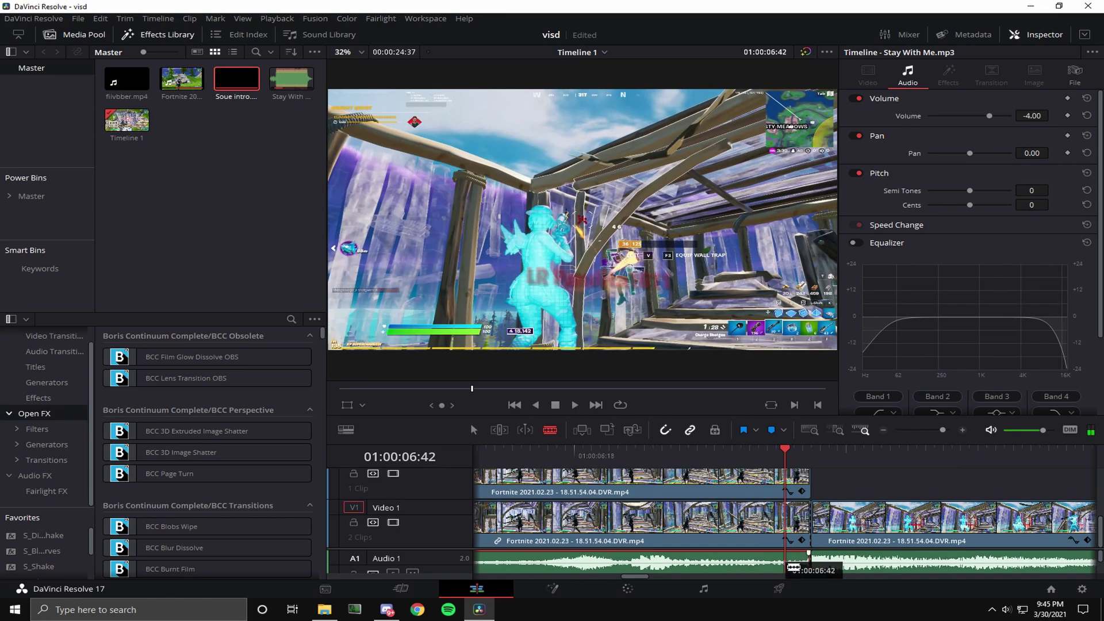
left_click(785, 565)
key("Left")
key("Left")
key("Left")
left_click_drag(768, 569, 545, 560)
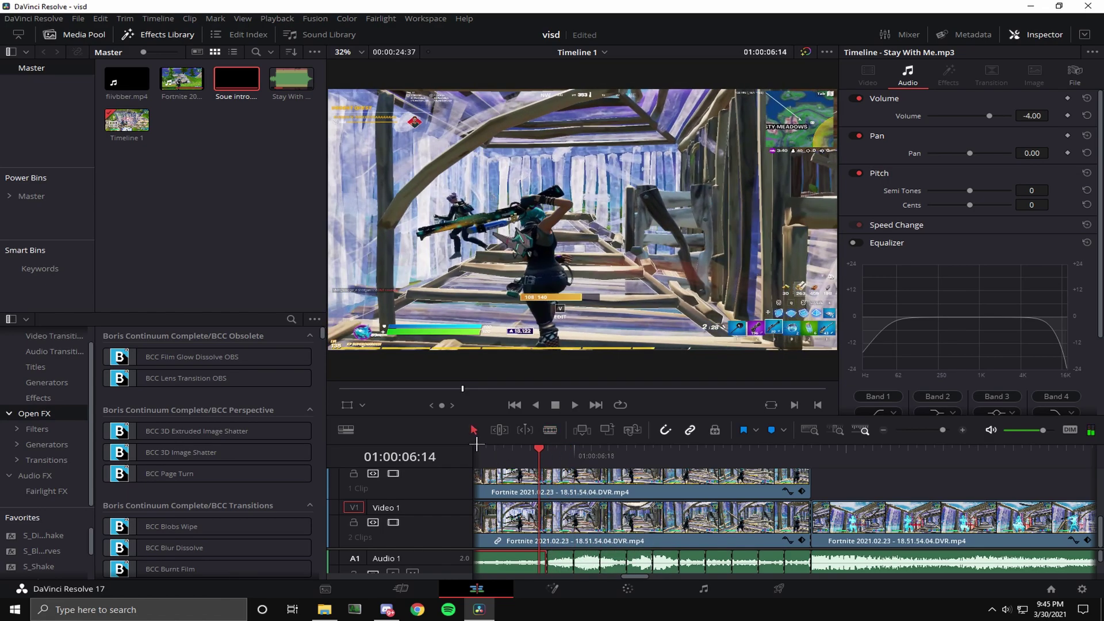
Delete every other short music slice before the cut to create a stutter effect
key("a")
scroll(709, 569, "down", 1)
scroll(759, 572, "up", 1)
scroll(786, 570, "down", 1)
key("BackSpace")
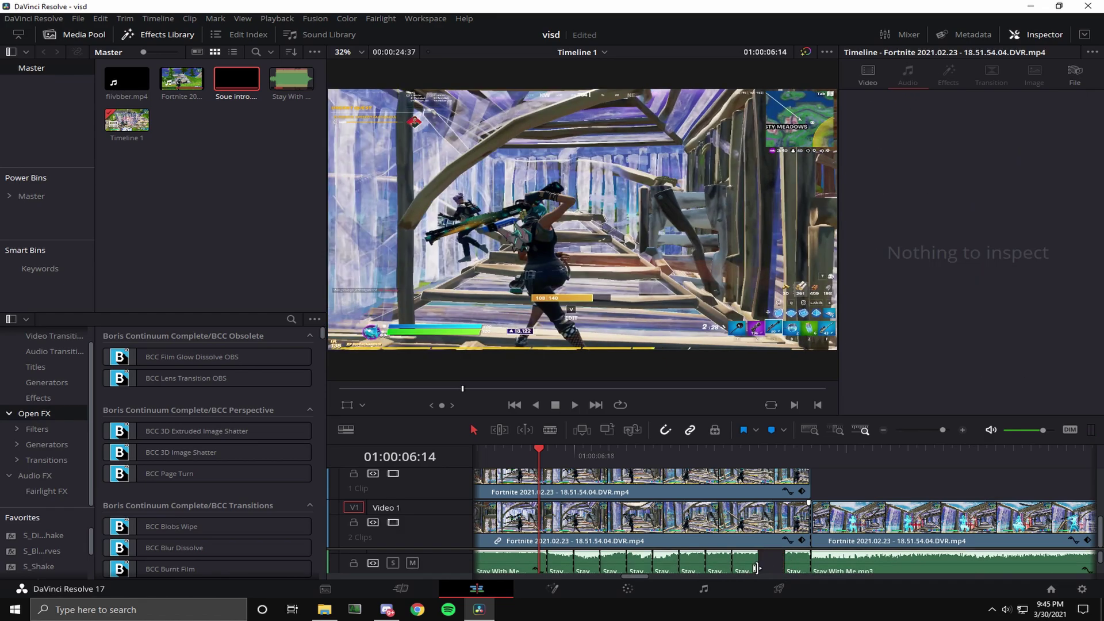
left_click(730, 570)
key("BackSpace")
left_click(671, 569)
key("BackSpace")
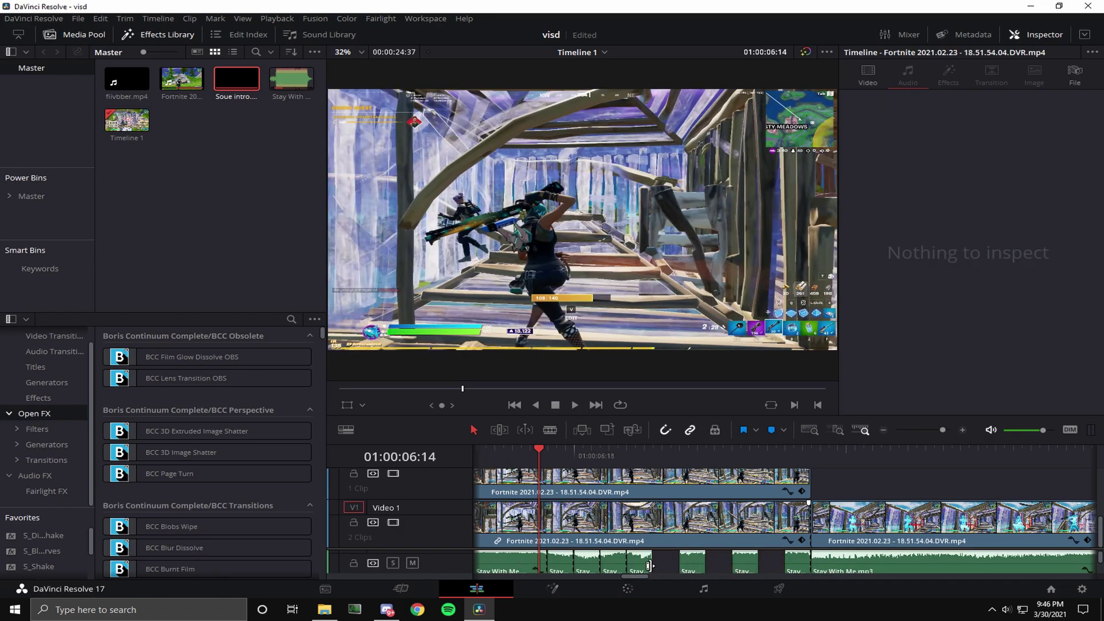
left_click(621, 568)
key("BackSpace")
left_click(571, 566)
key("BackSpace")
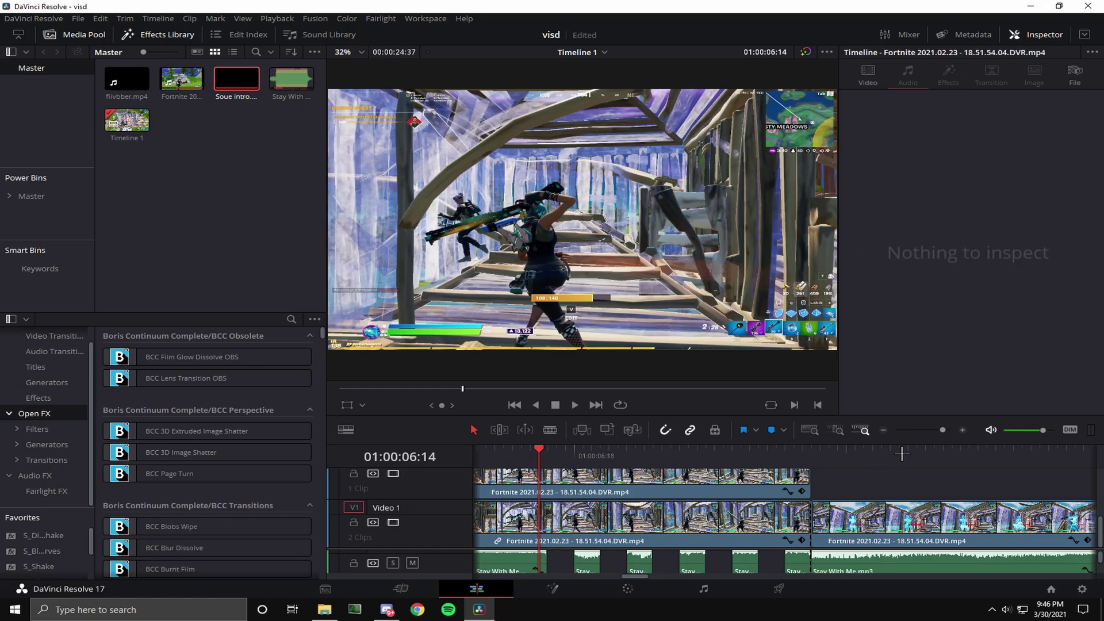
Play the section around the sliced music to check the stutter effect
left_click_drag(943, 430, 930, 432)
key("space")
left_click_drag(816, 462, 762, 461)
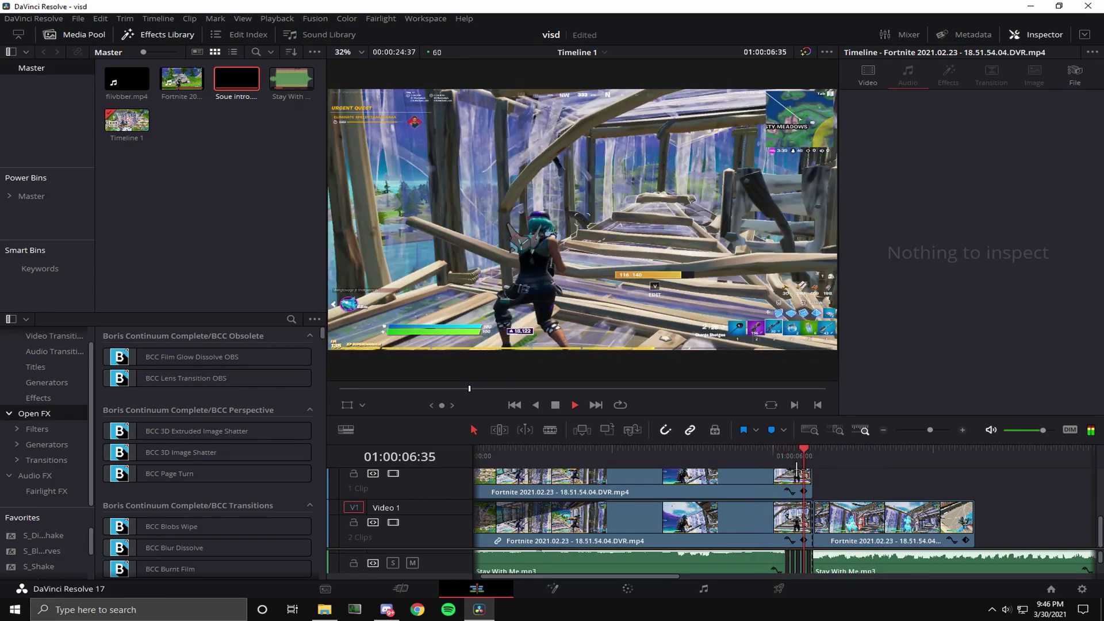
key("space")
Trim the start of the duplicate clip on Video 2 to 01:00:06:15 so it covers only the music stutter
scroll(785, 527, "up", 3)
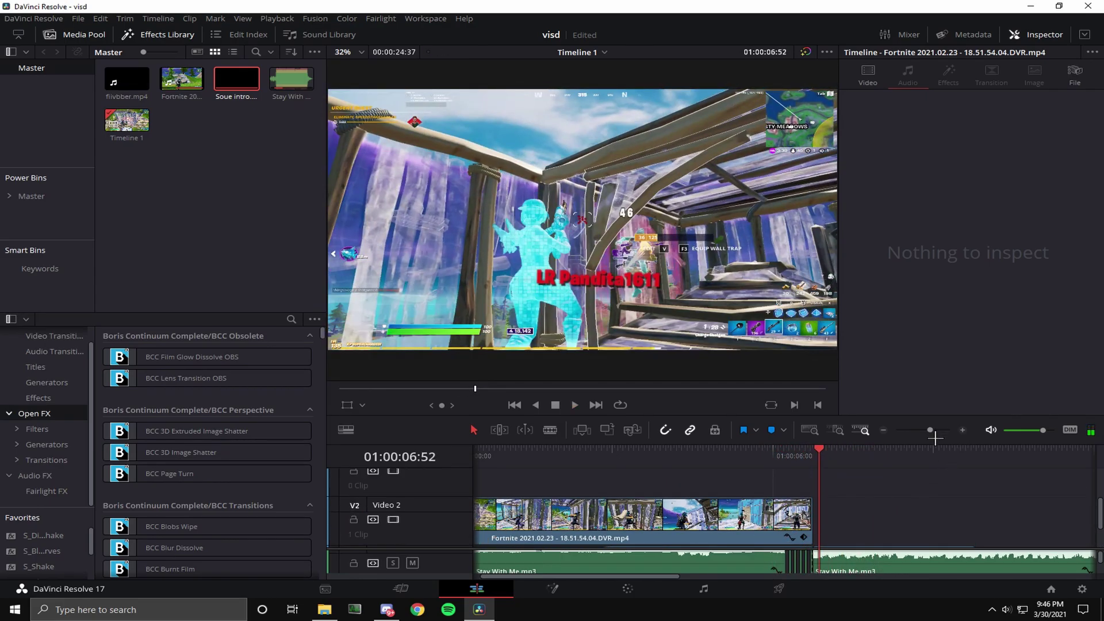
left_click_drag(930, 431, 924, 431)
left_click(506, 520)
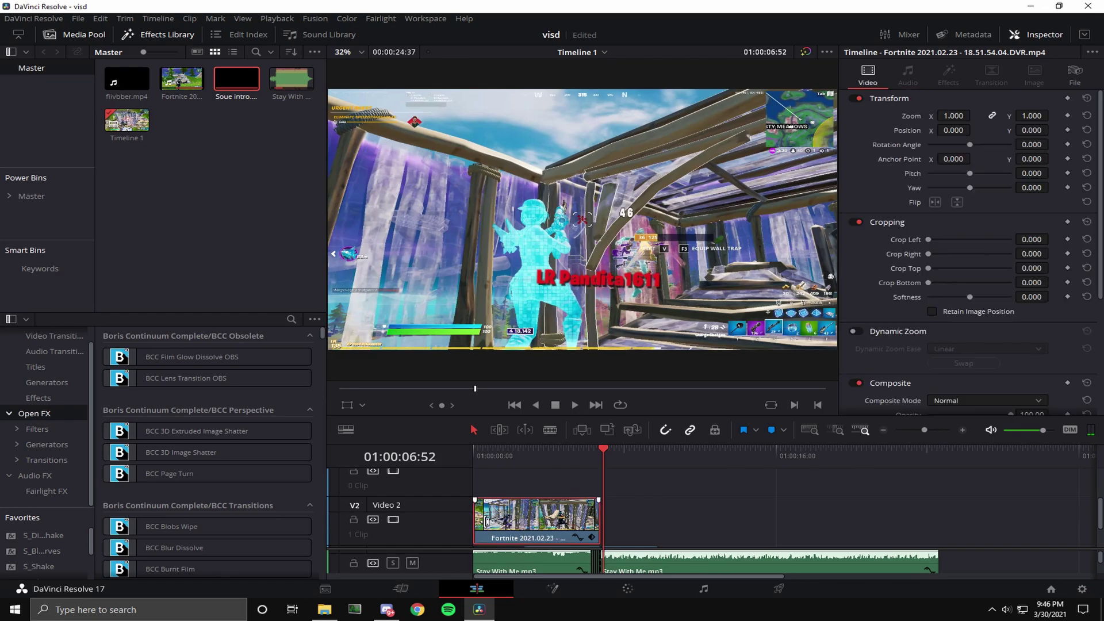
left_click_drag(484, 520, 596, 521)
left_click(596, 460)
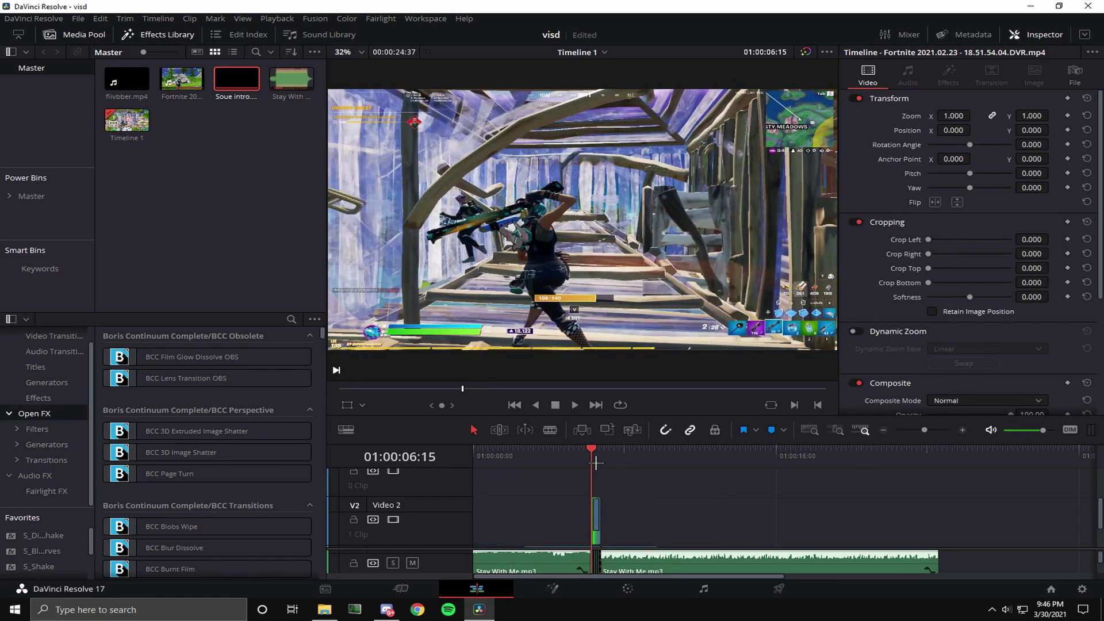
Play through the trimmed Video 2 clip and the music stutter to check their alignment
left_click(937, 433)
key("space")
key("space")
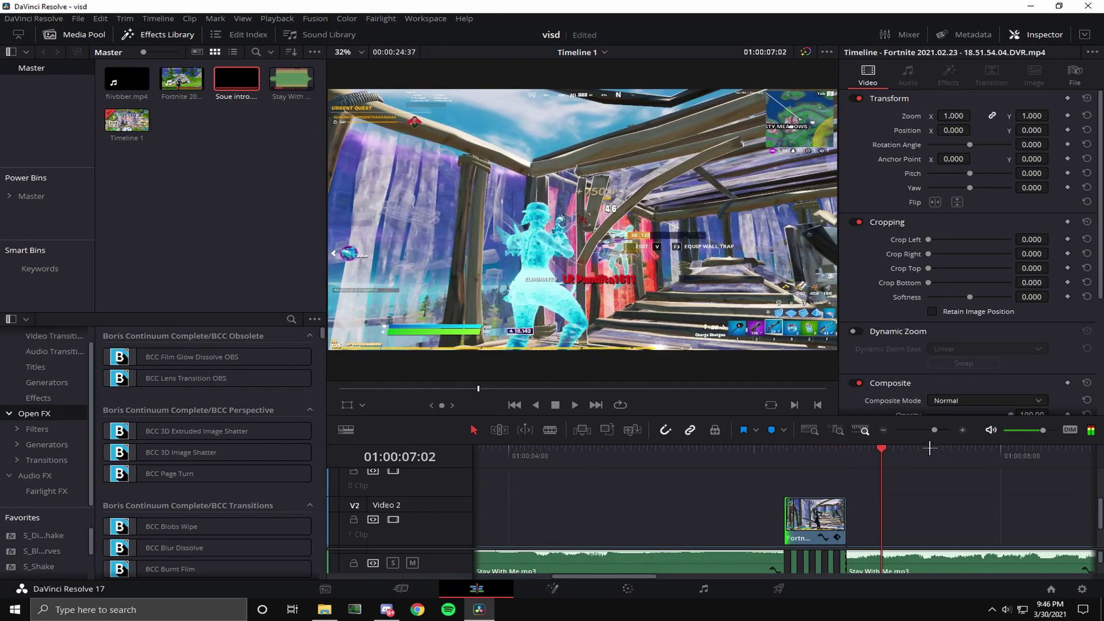
left_click_drag(891, 460, 678, 462)
key("space")
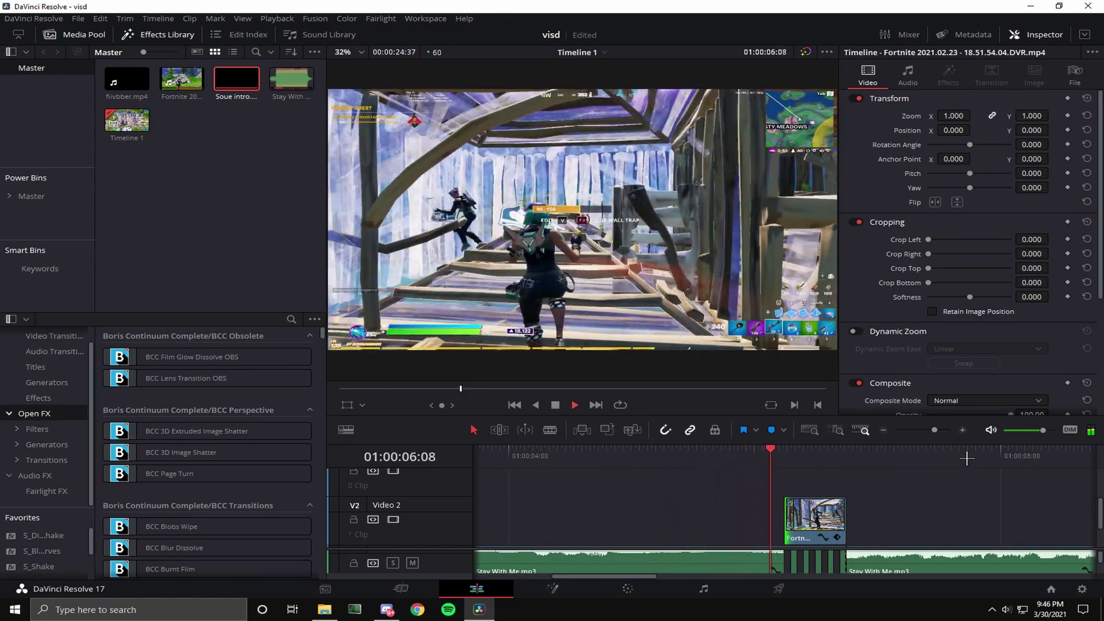
key("space")
Search the effects for "edge" and apply Edge Detect to the trimmed clip on Video 2
scroll(966, 458, "down", 1)
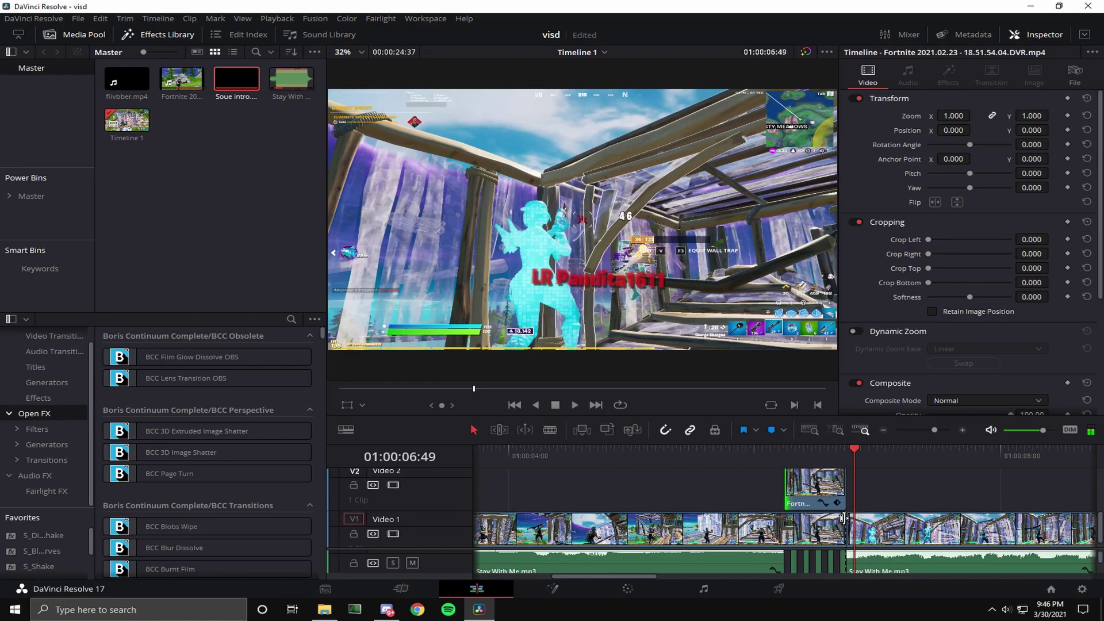
left_click_drag(869, 459, 791, 461)
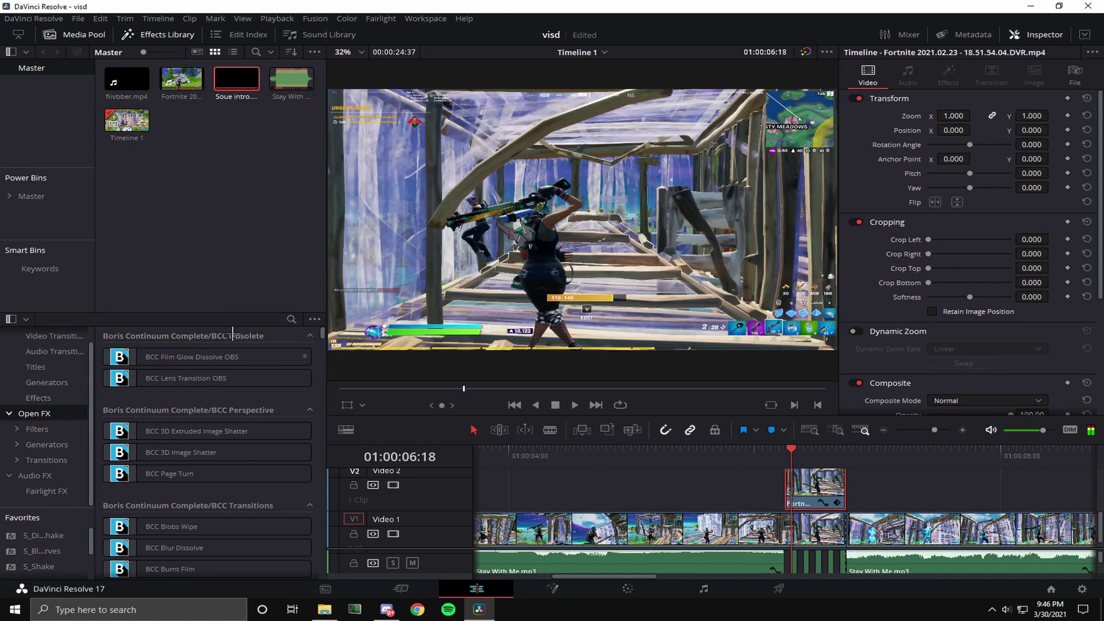
left_click(291, 319)
type("e")
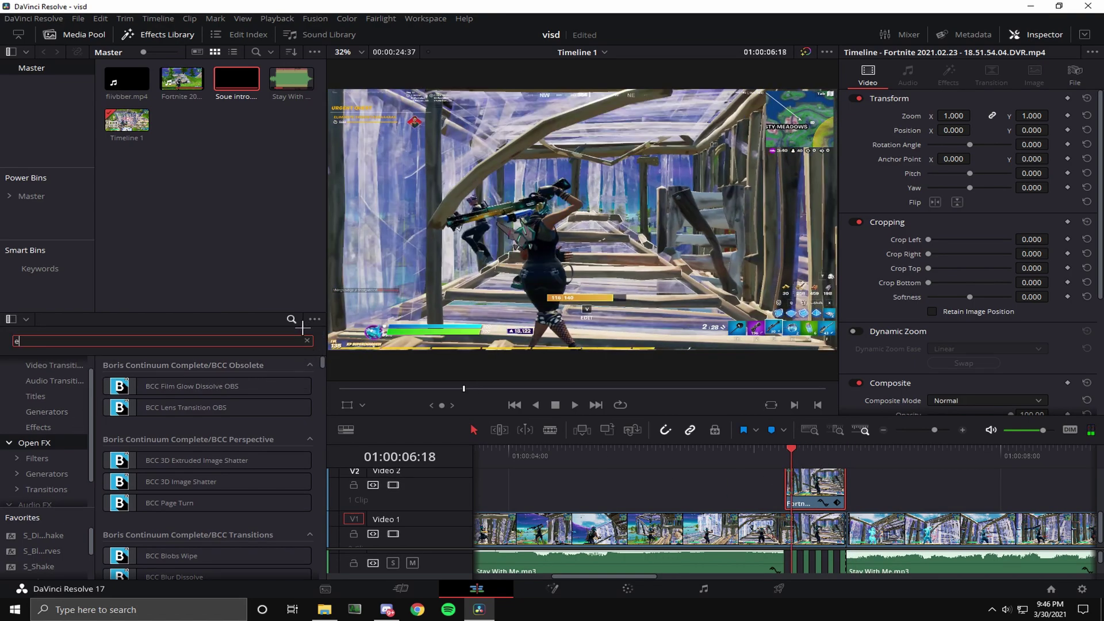
type("dge")
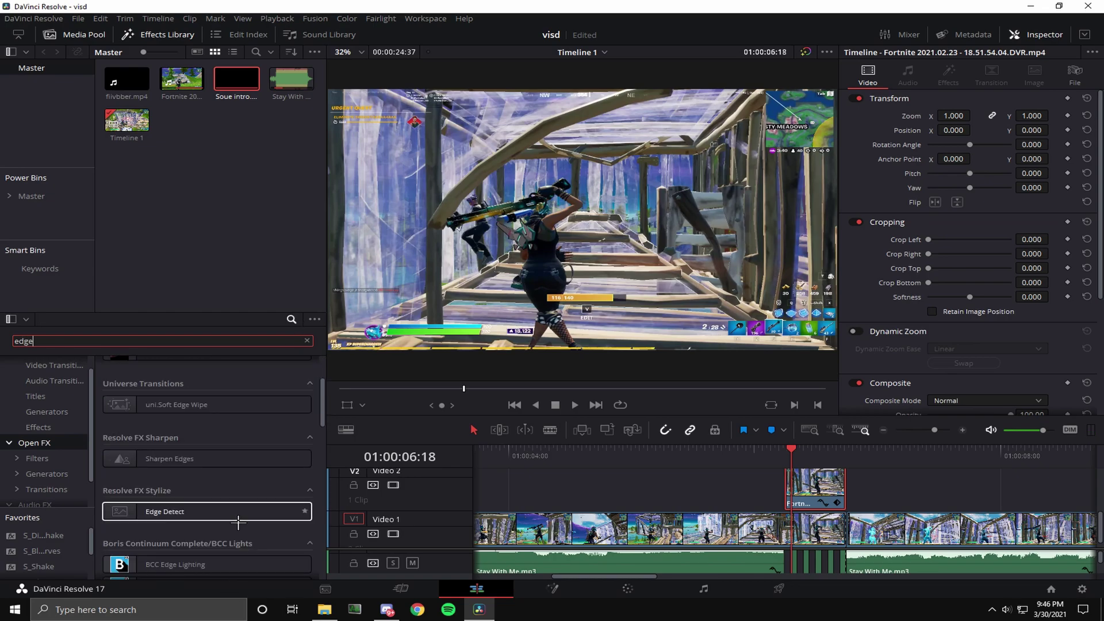
left_click_drag(238, 521, 824, 499)
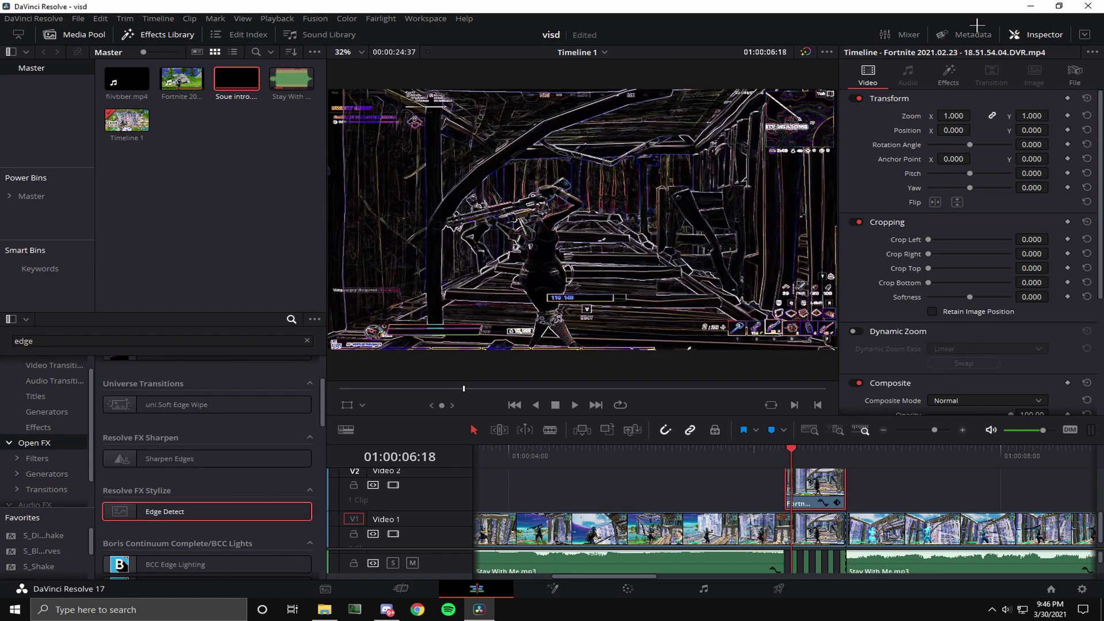
Set the Edge Detect mode to Grayscale Edges on the Video 2 clip
left_click(949, 78)
left_click(986, 140)
left_click(954, 154)
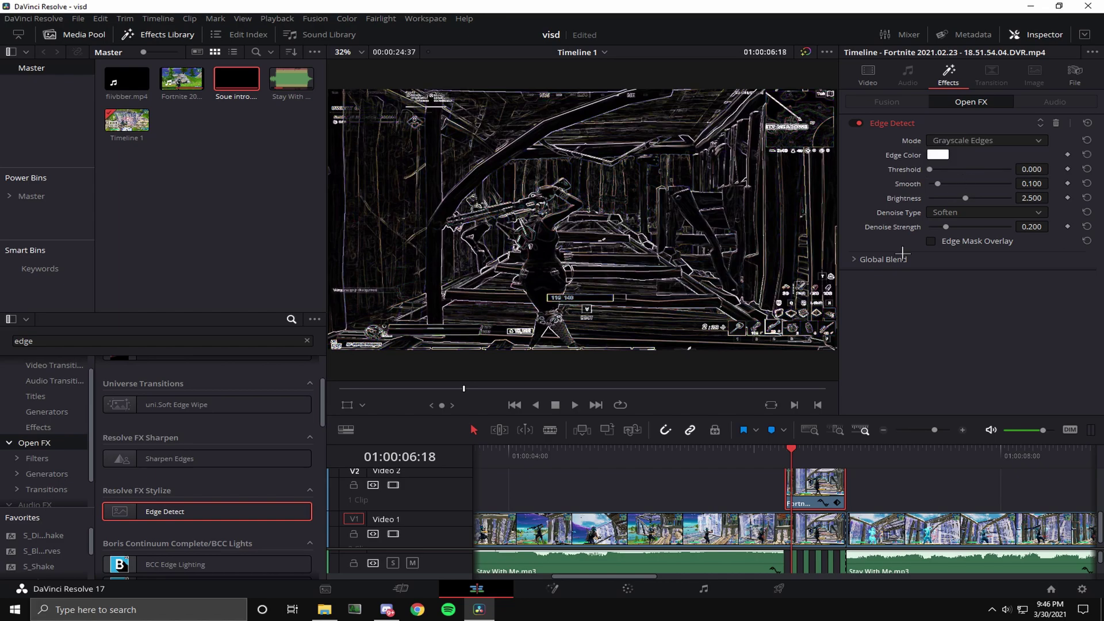
Set the Edge Detect edge color to dark red (#550000) on the Video 2 clip
left_click_drag(788, 471, 785, 471)
left_click(937, 155)
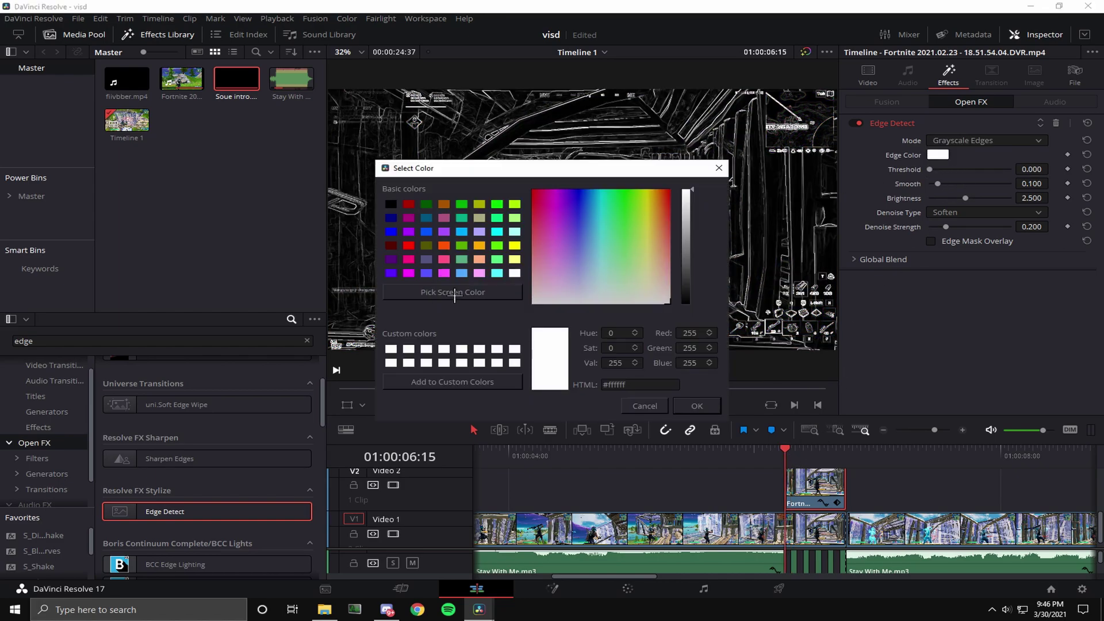
left_click(391, 246)
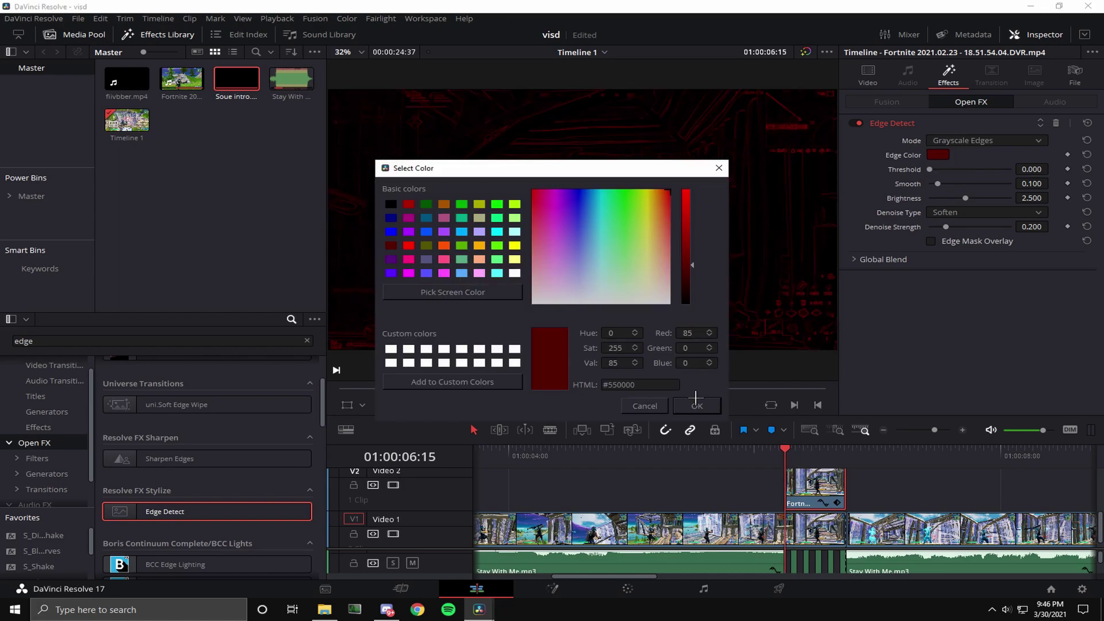
left_click(697, 406)
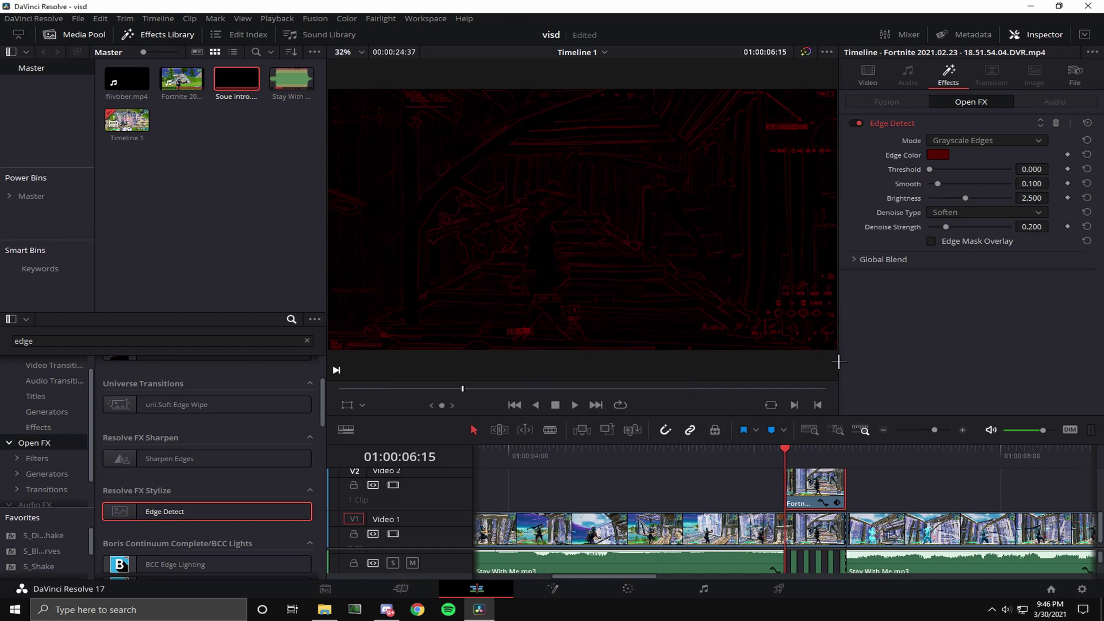
left_click(890, 266)
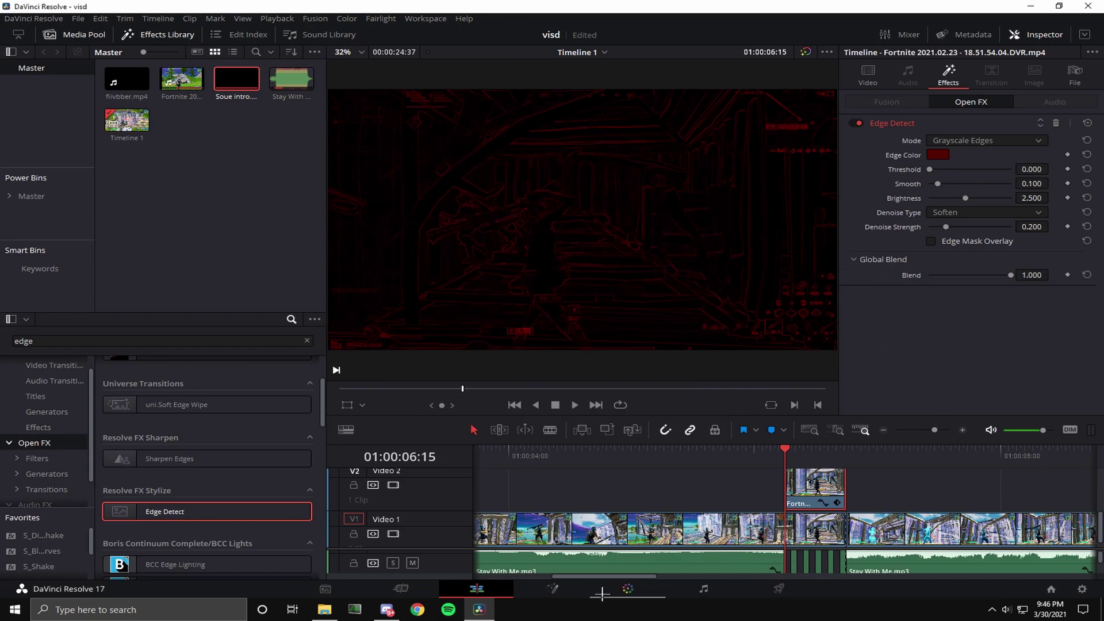
Add an alpha output to the Video 2 clip's node graph on the Color page
left_click(628, 598)
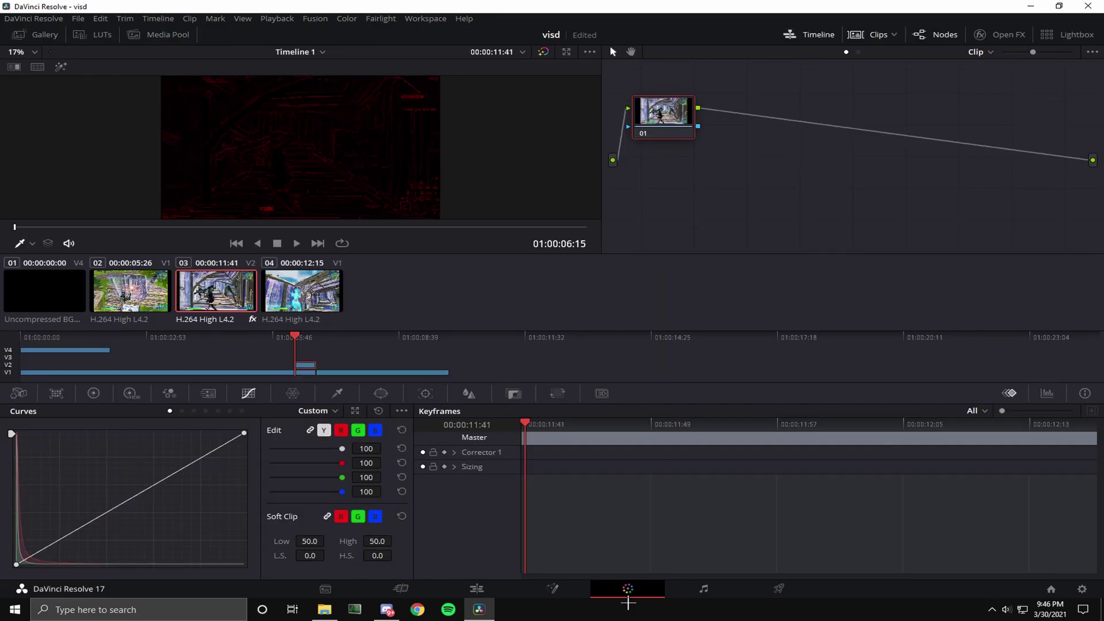
right_click(733, 184)
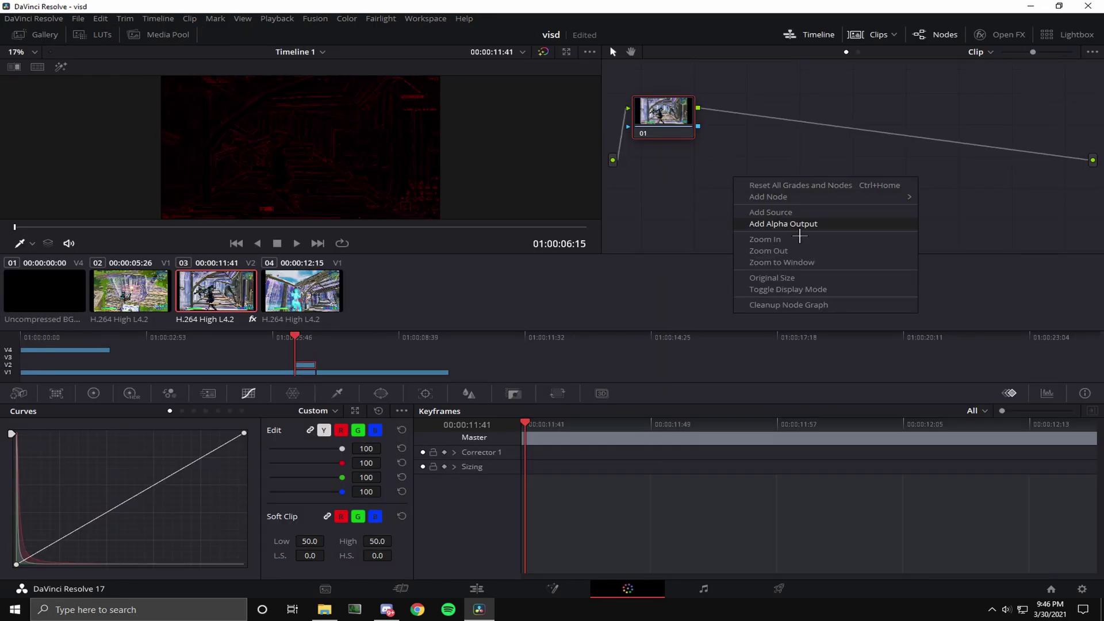
left_click(799, 223)
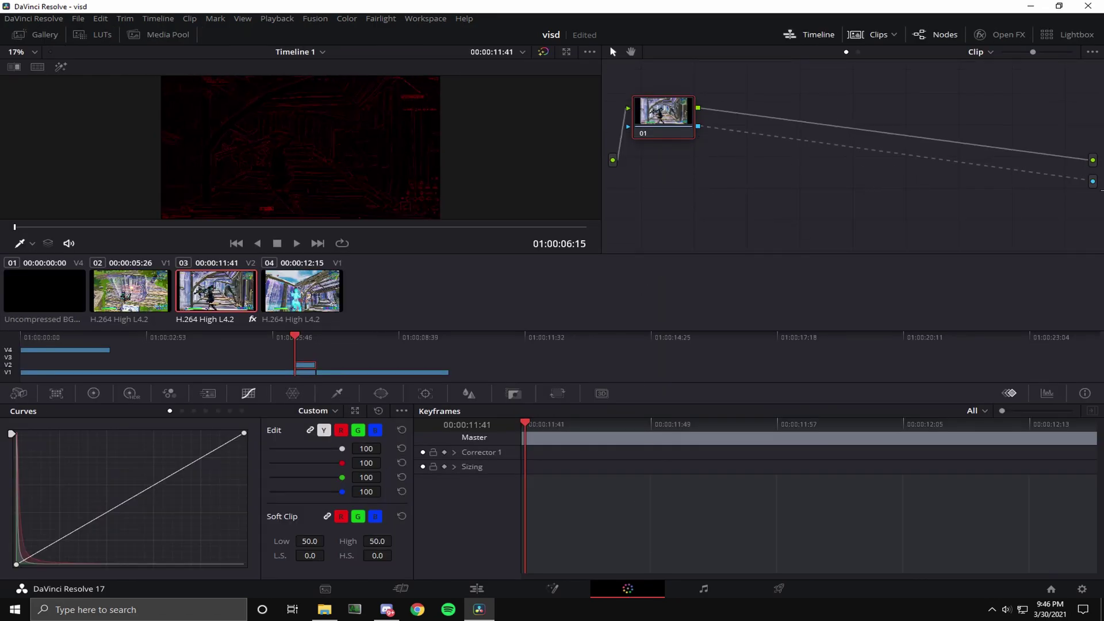
Add a circular window to the clip's node, shrink it to a small circle, and set Soft 1 to 5.00
left_click(381, 393)
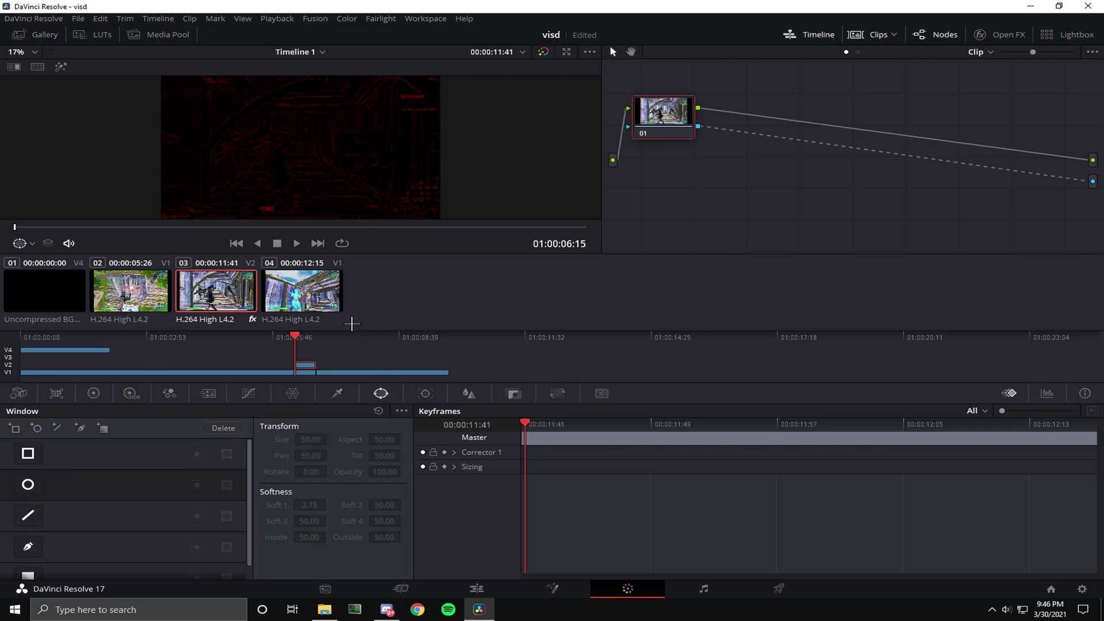
left_click(39, 494)
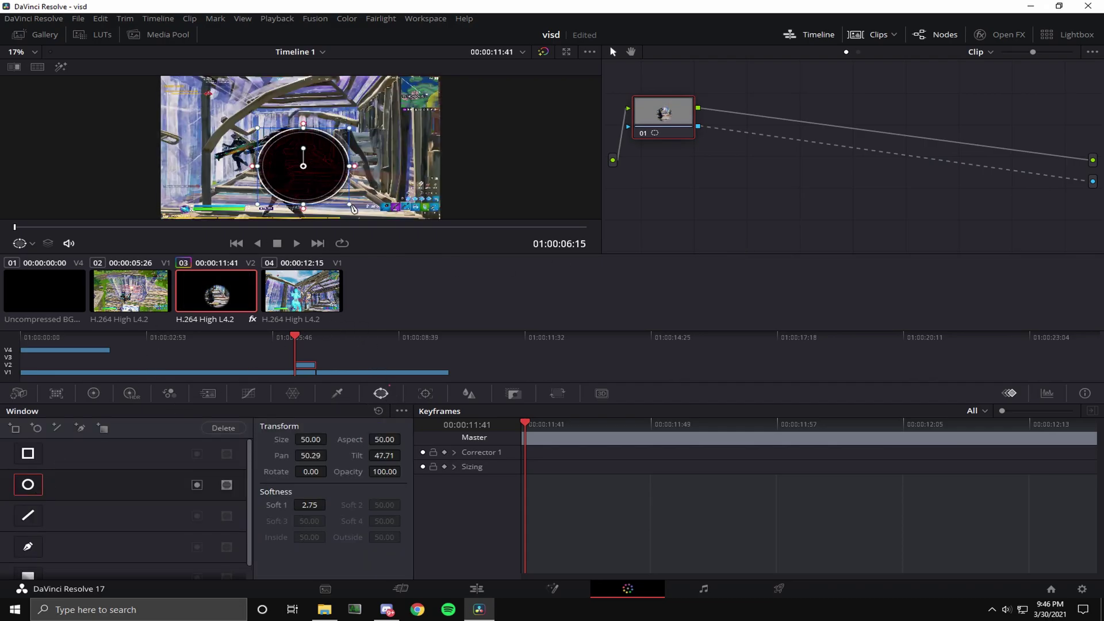
left_click_drag(353, 209, 327, 195)
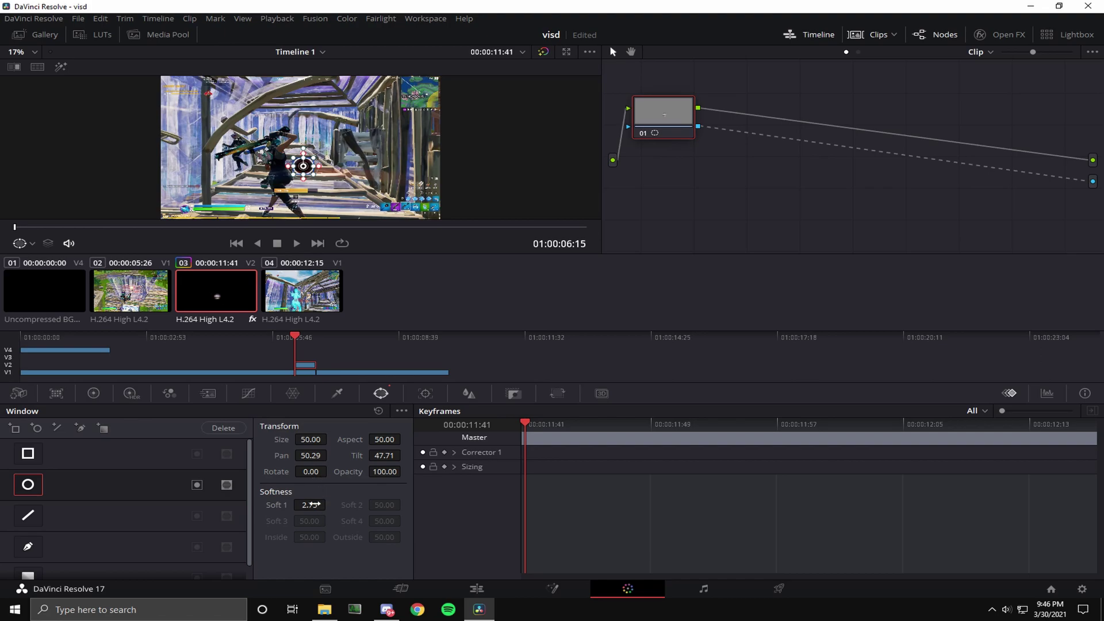
type("6")
key("Return")
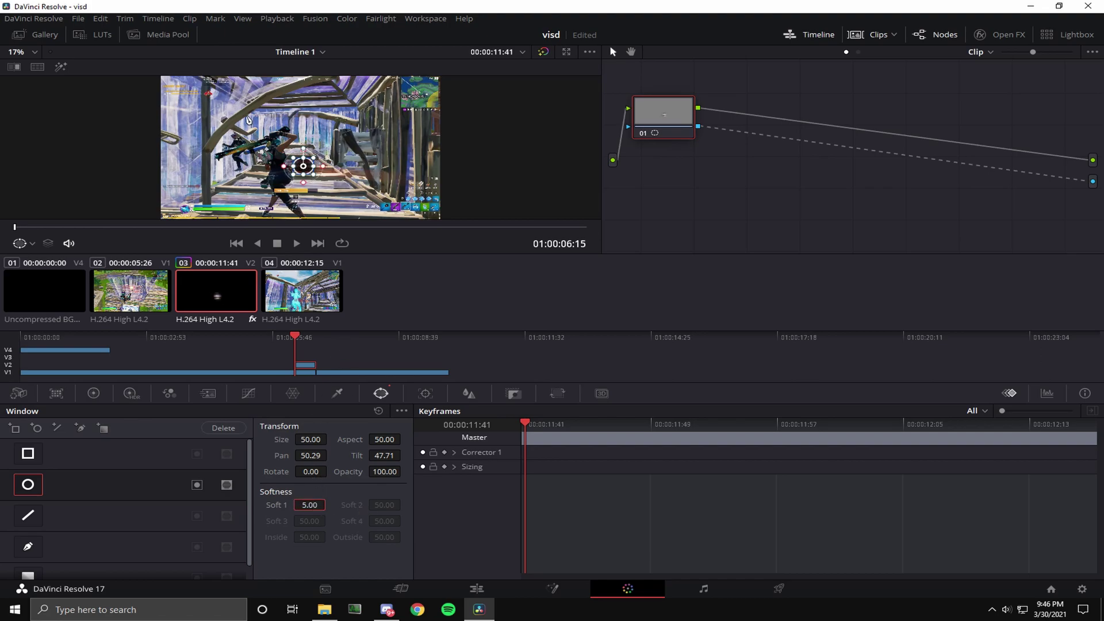
Place the circular window over the character's torso and stretch it into a tall ellipse, about size 56 and aspect 36
left_click_drag(311, 177, 284, 179)
scroll(284, 179, "up", 5)
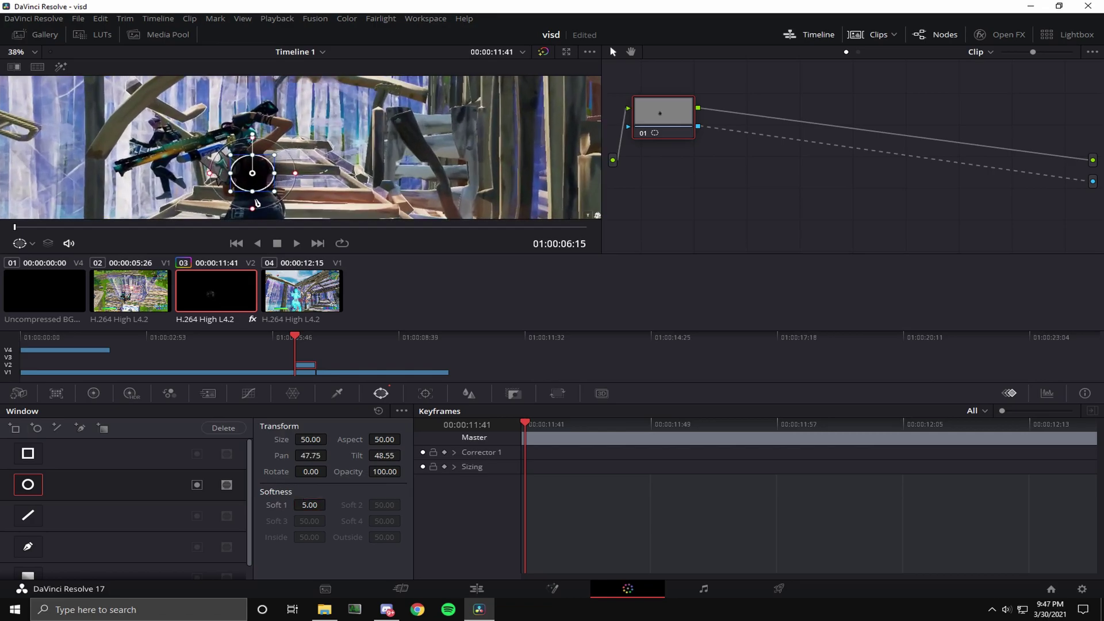
left_click_drag(256, 202, 262, 217)
mouse_move(274, 174)
left_mouse_down()
mouse_move(288, 183)
mouse_move(270, 192)
left_mouse_up()
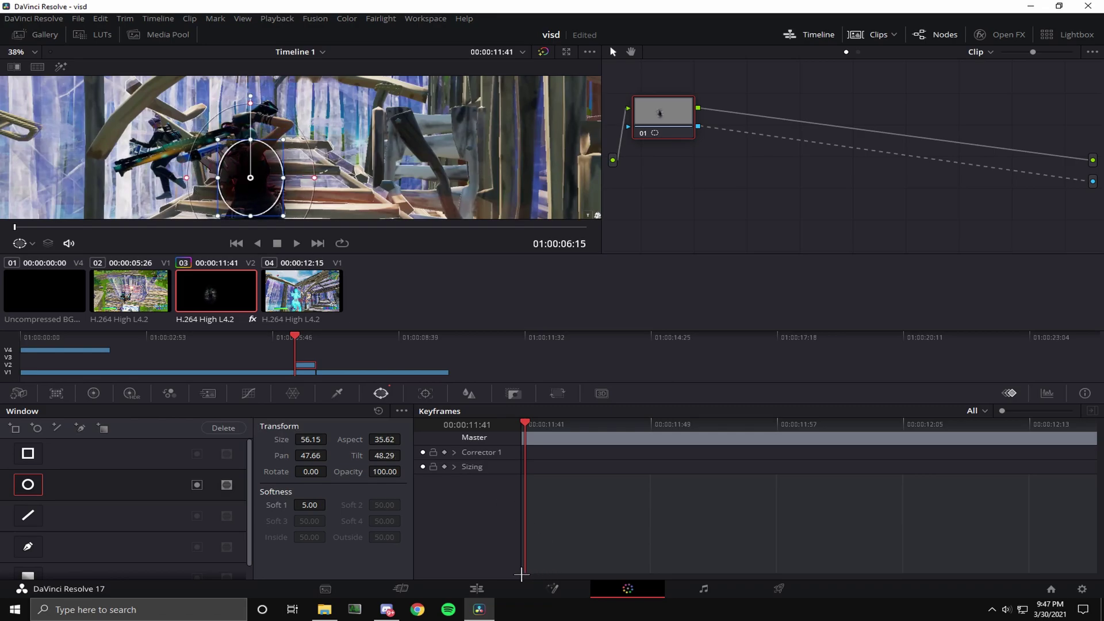
Play the masked edge effect on the Edit page from the start of the Video 2 clip
left_click(508, 586)
key("space")
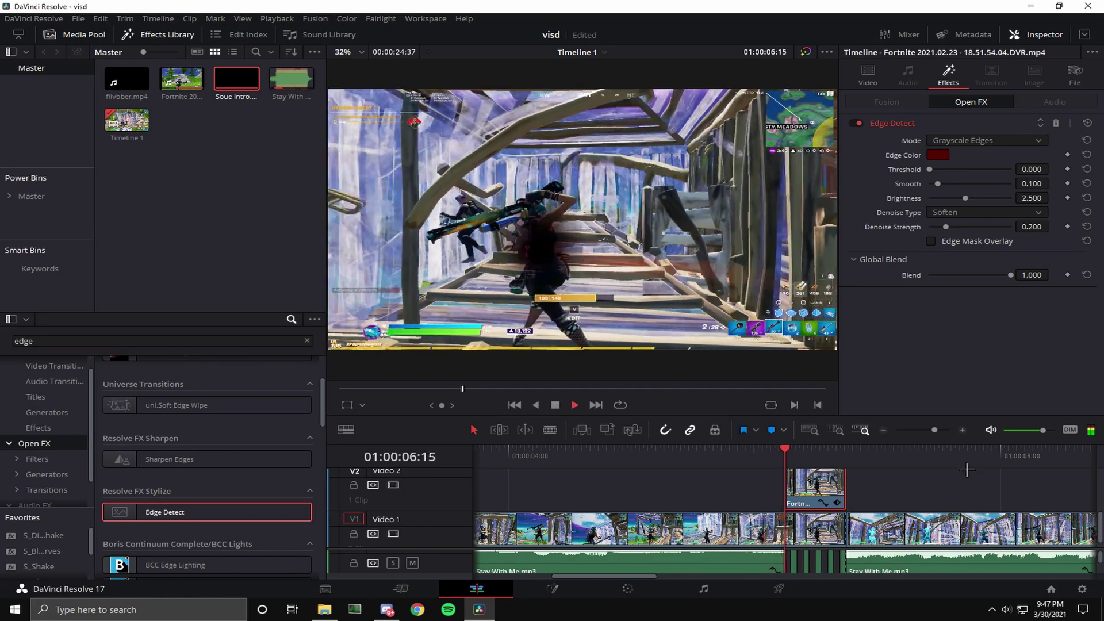
left_click_drag(809, 454, 786, 454)
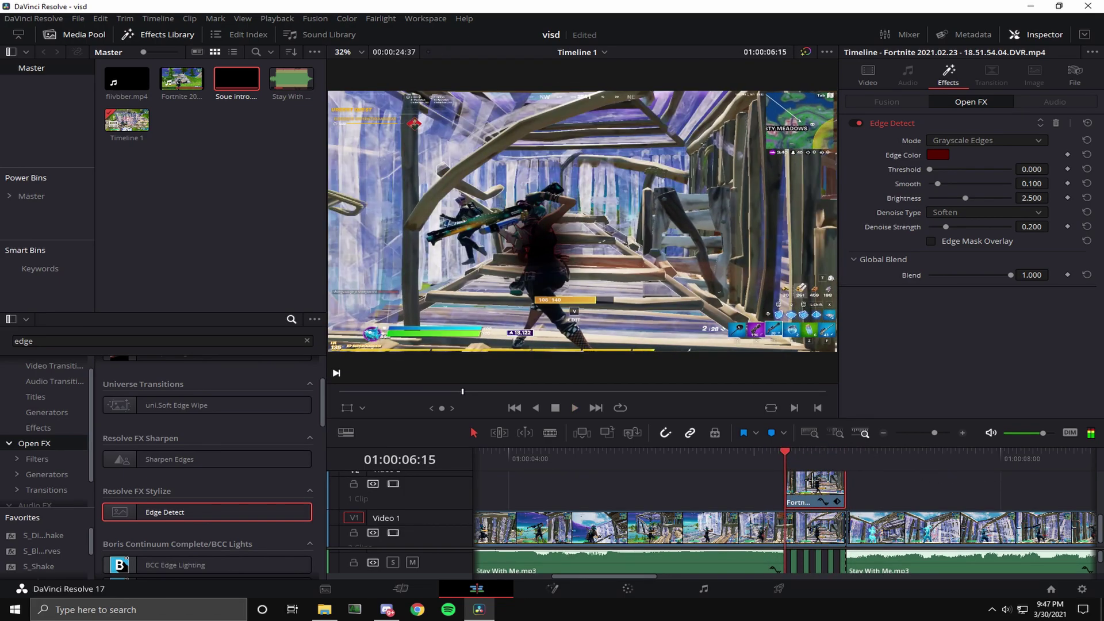
Add silver swirl.m4v from the Power bin to the track above the Video 2 clip
scroll(824, 494, "up", 2)
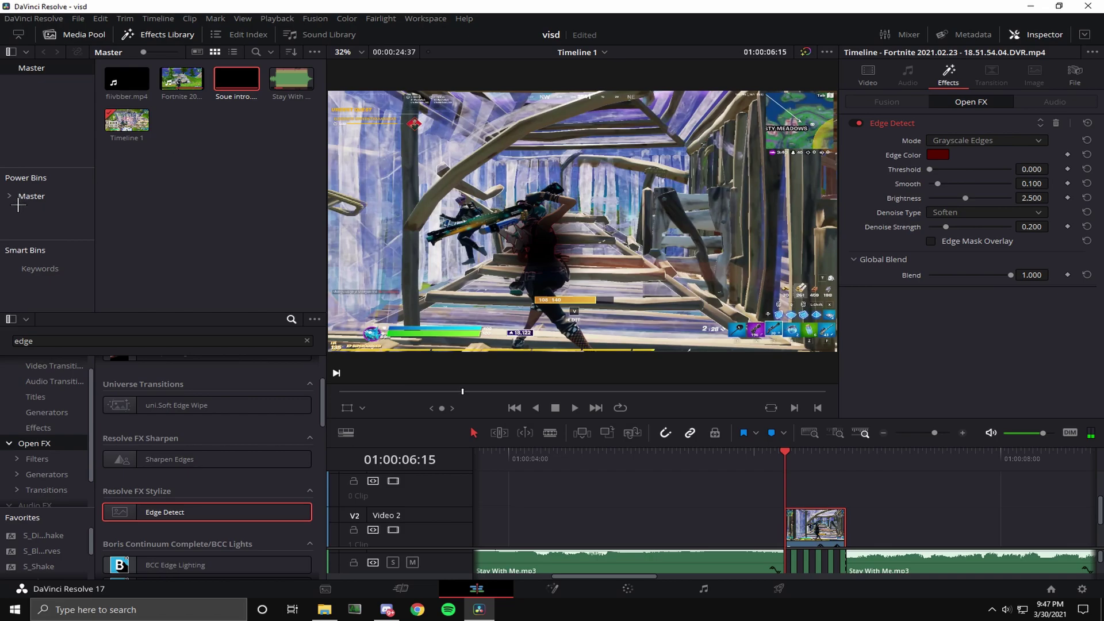
left_click(32, 226)
scroll(247, 213, "down", 5)
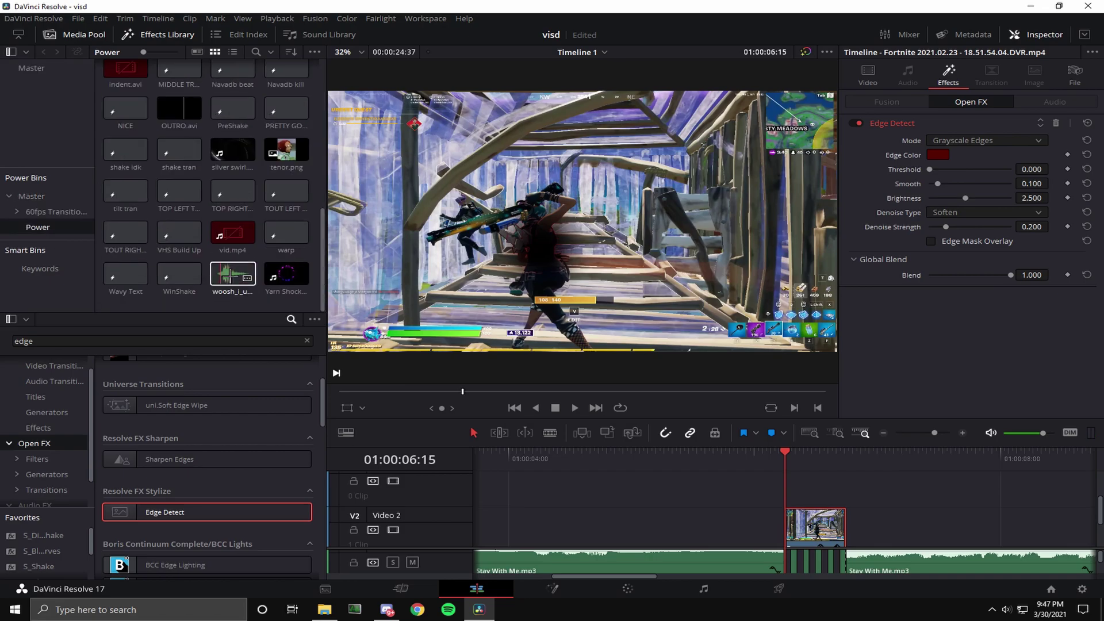
left_click_drag(232, 153, 805, 499)
Step frame by frame through the silver swirl overlay from 01:00:06:14 to 01:00:06:22
key("Left")
key("Left")
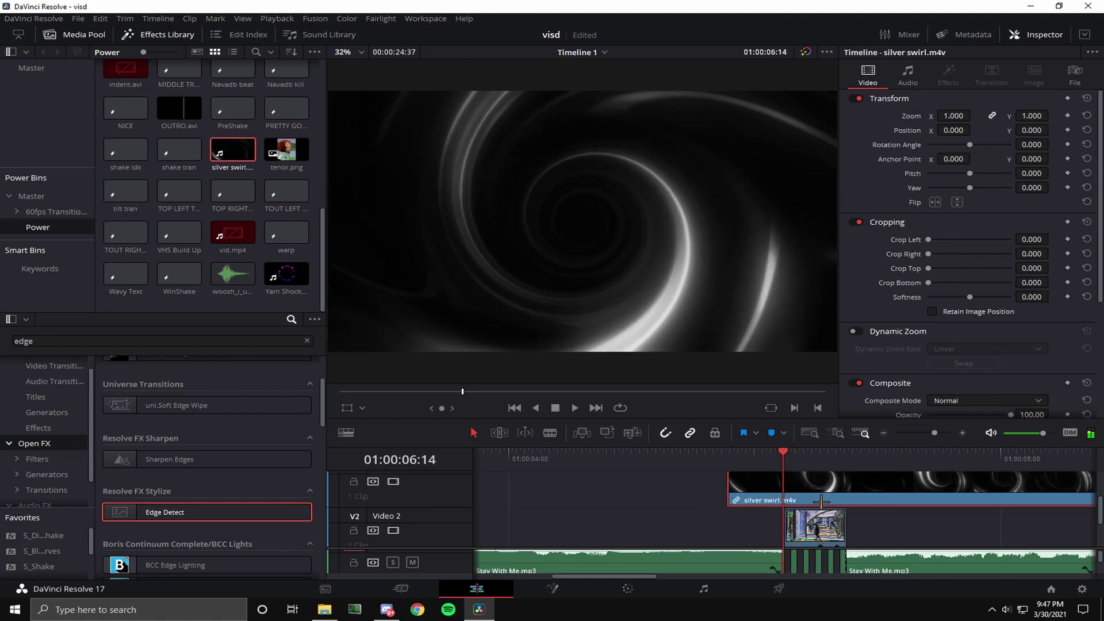
key("Right")
key("Right")
key("Right")
key("Right")
key("Right")
key("Right")
key("Right")
key("Right")
key("Right")
key("Left")
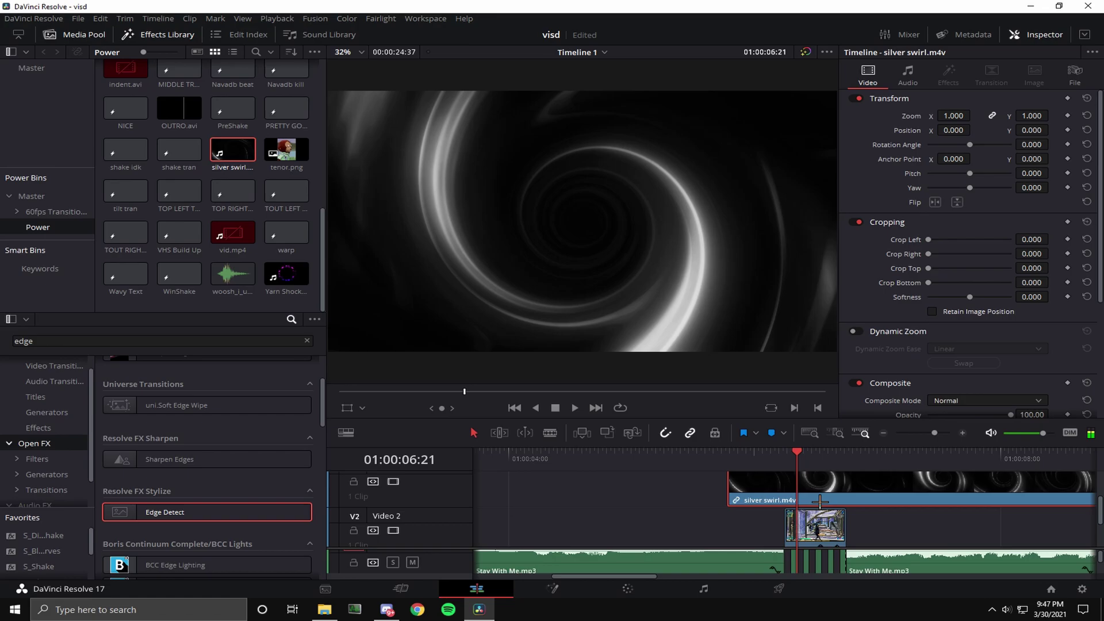
key("Right")
Trim both ends of the silver swirl clip to match the start and end of the Video 2 clip
left_click_drag(934, 433, 928, 435)
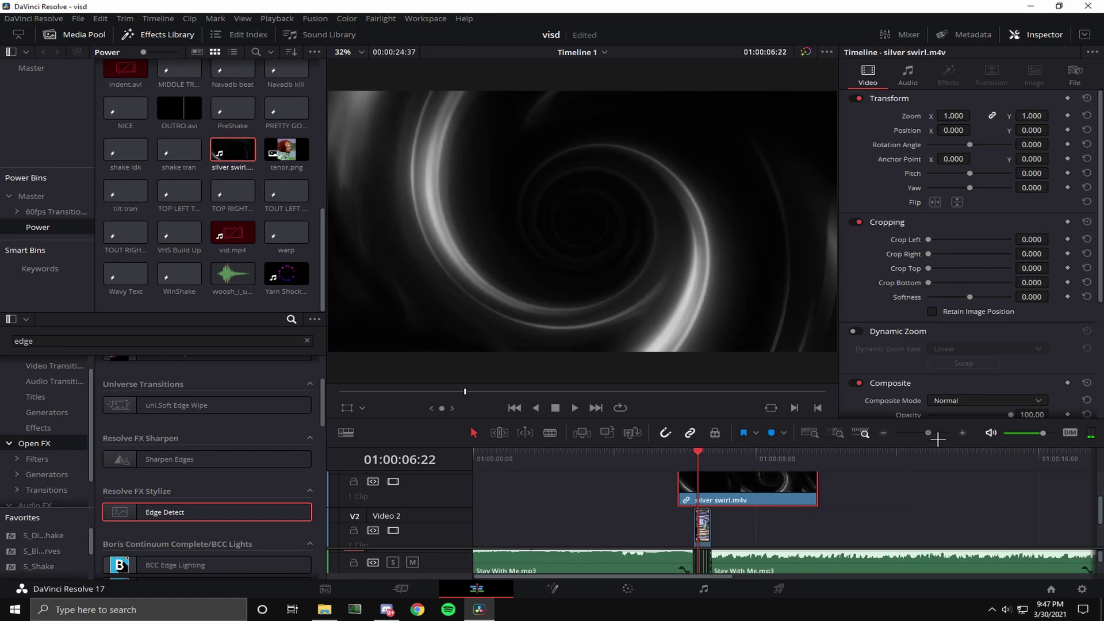
left_click_drag(819, 504, 697, 504)
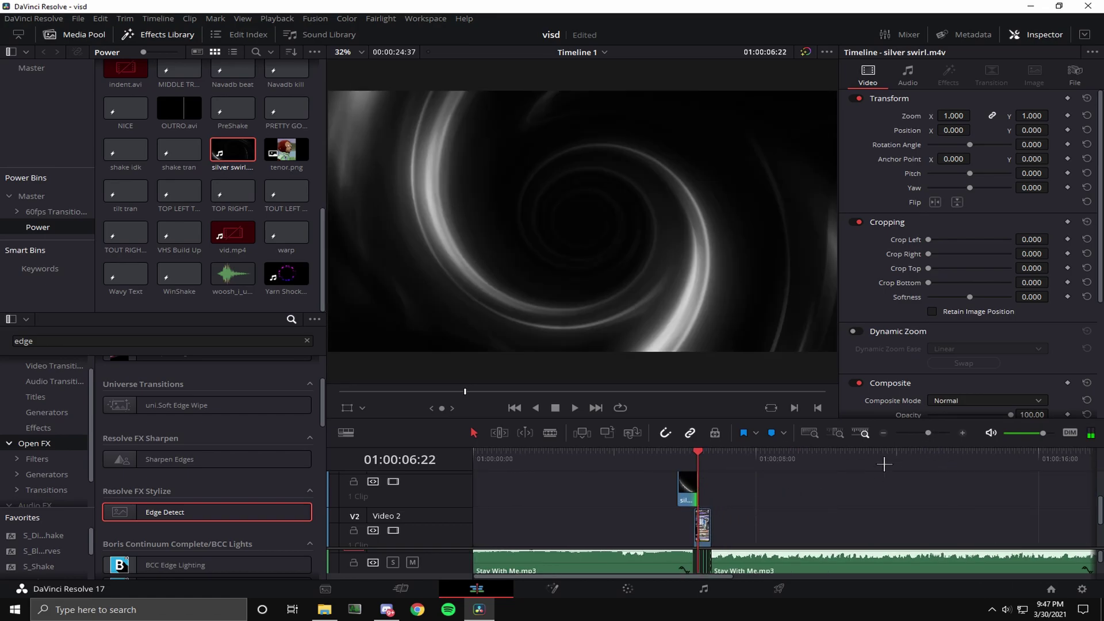
scroll(941, 442, "up", 2)
scroll(940, 441, "up", 2)
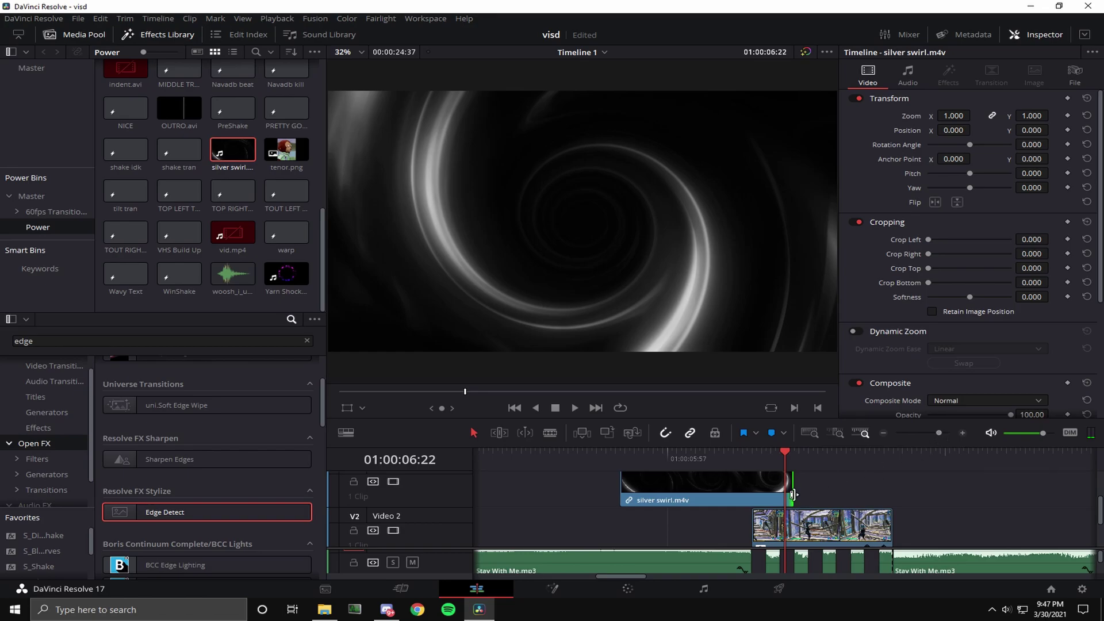
mouse_move(748, 500)
left_mouse_down()
mouse_move(862, 500)
mouse_move(754, 498)
left_mouse_up()
Play through the stutter section to check the trimmed silver swirl overlay
left_click_drag(783, 454, 714, 454)
key("space")
key("space")
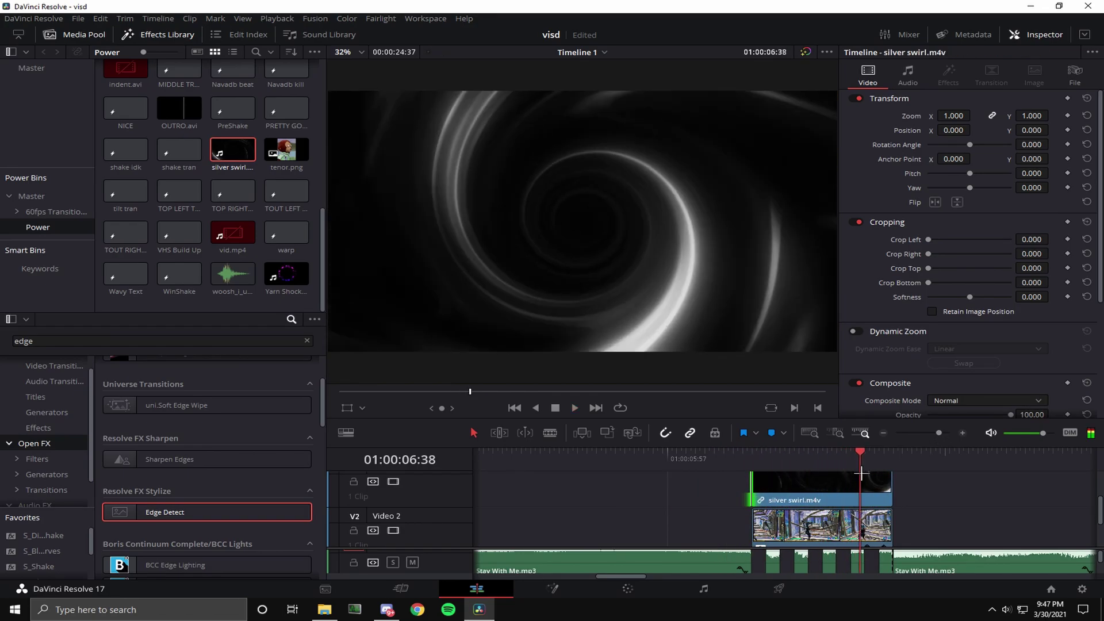
Open the silver swirl clip in Fusion and add a Delta Keyer between MediaIn1 and MediaOut1
left_click(840, 499)
left_click(584, 599)
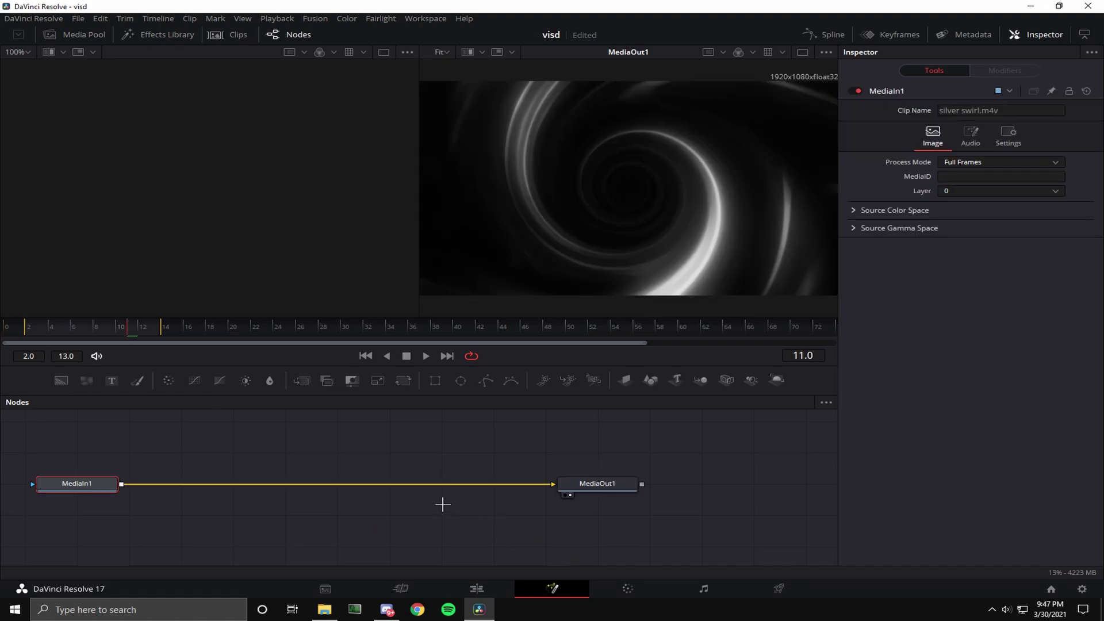
key("shift+space")
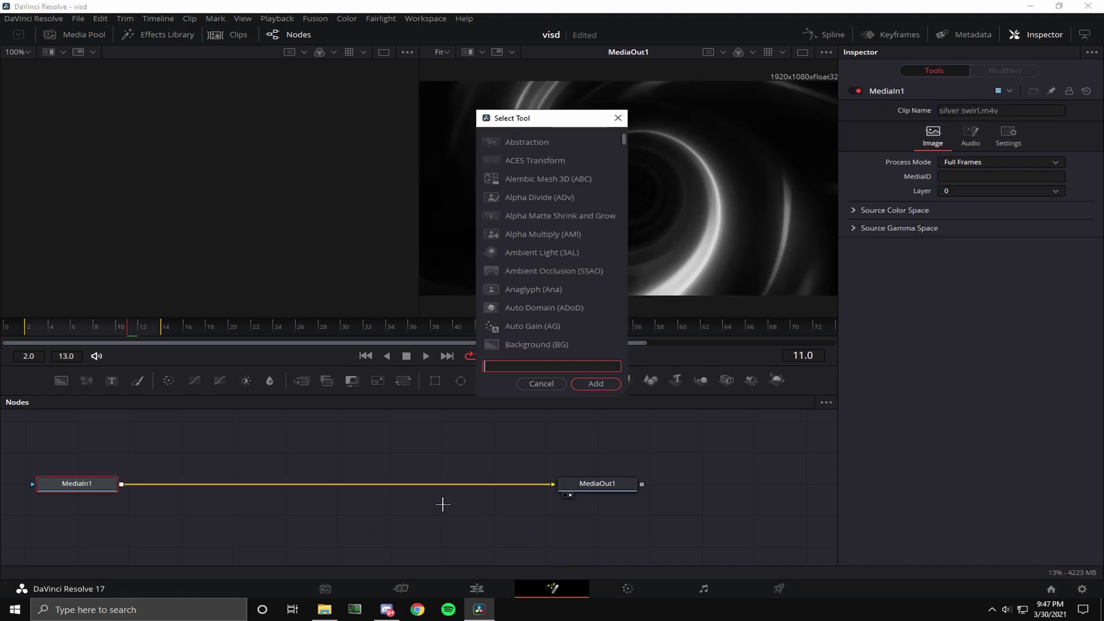
type("delta")
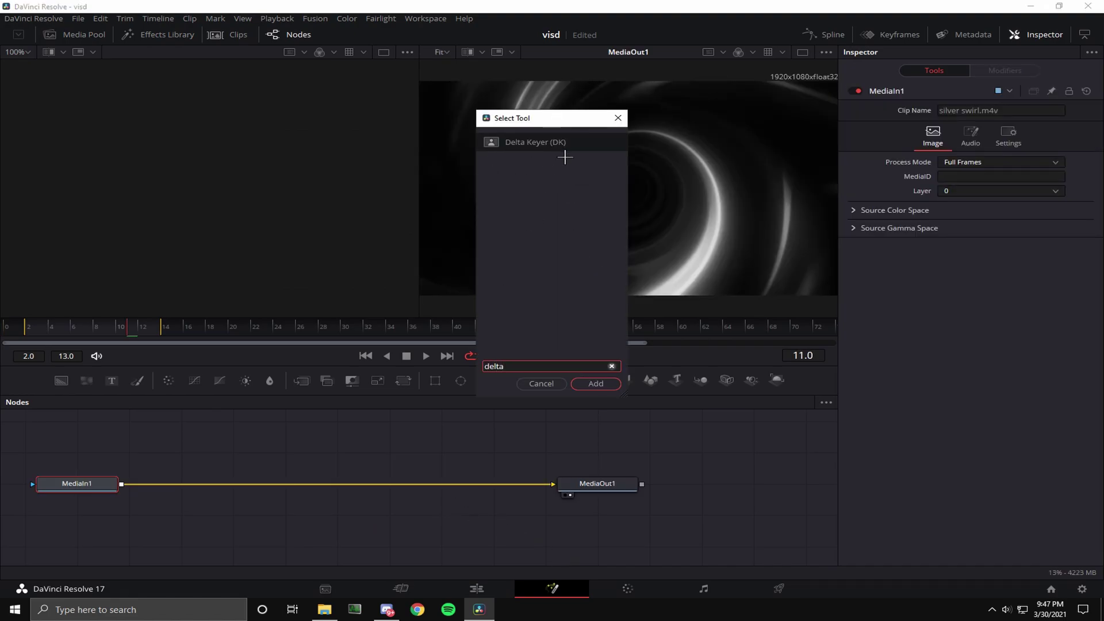
left_click(595, 383)
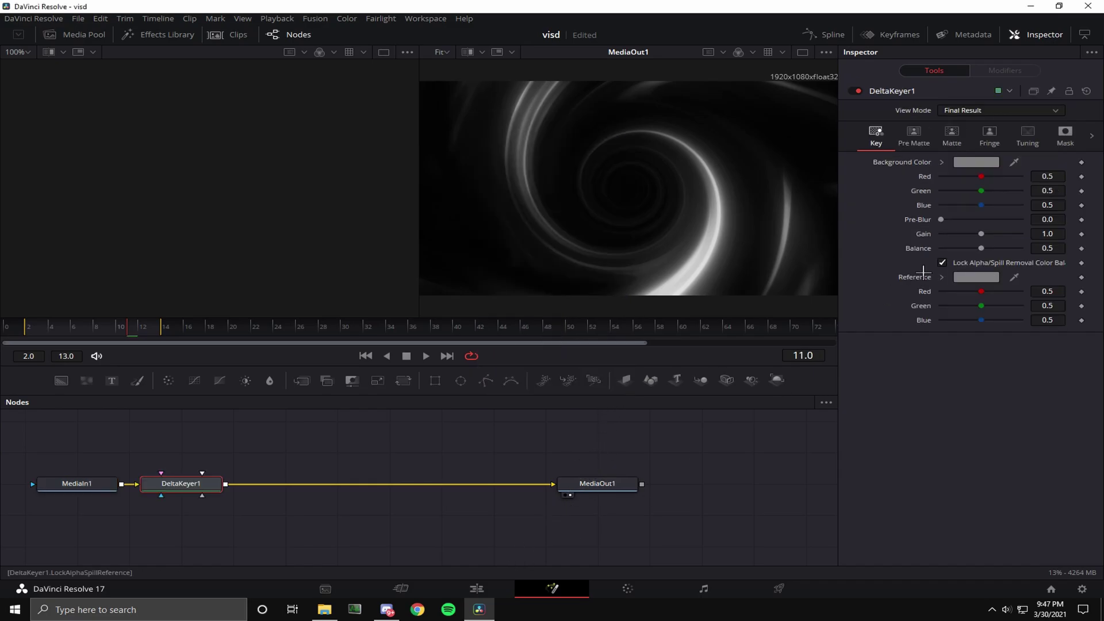
Set the Delta Keyer's reference color to black to key out the swirl's background, and return to the Edit page
left_click(975, 276)
left_click_drag(691, 302, 694, 386)
left_click(695, 413)
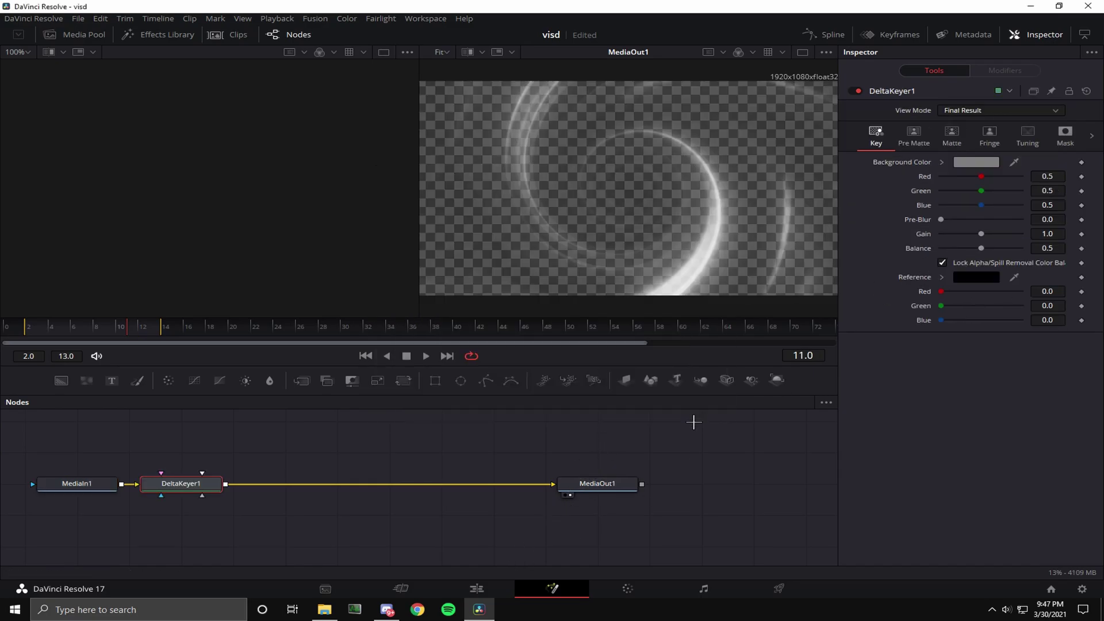
left_click(496, 593)
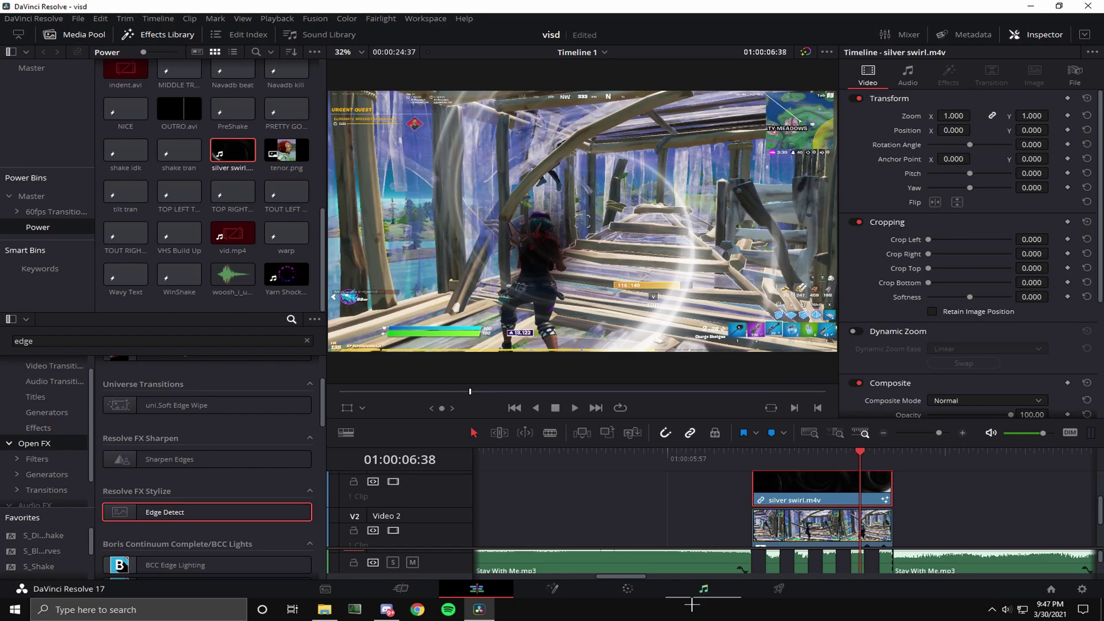
Tint the silver swirl clip red with the Gain wheel, to about red 3.97, green 0.26 and blue 0.01
left_click(643, 592)
left_click(94, 394)
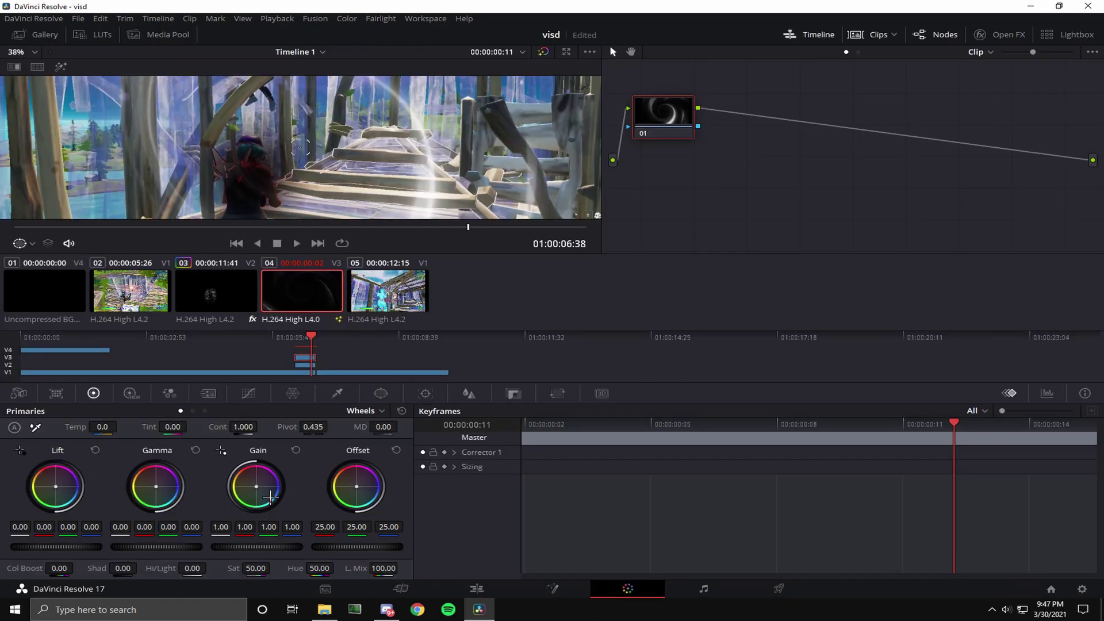
left_click_drag(255, 484, 248, 465)
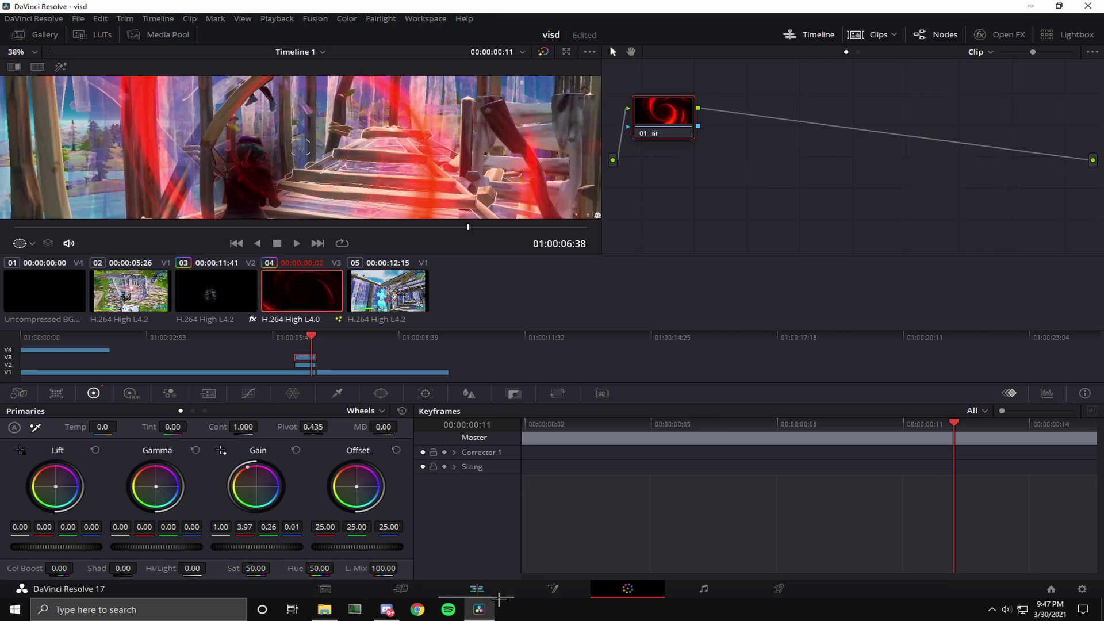
Review the red swirl over the stutter section on the Edit page timeline
left_click(477, 588)
left_click(662, 458)
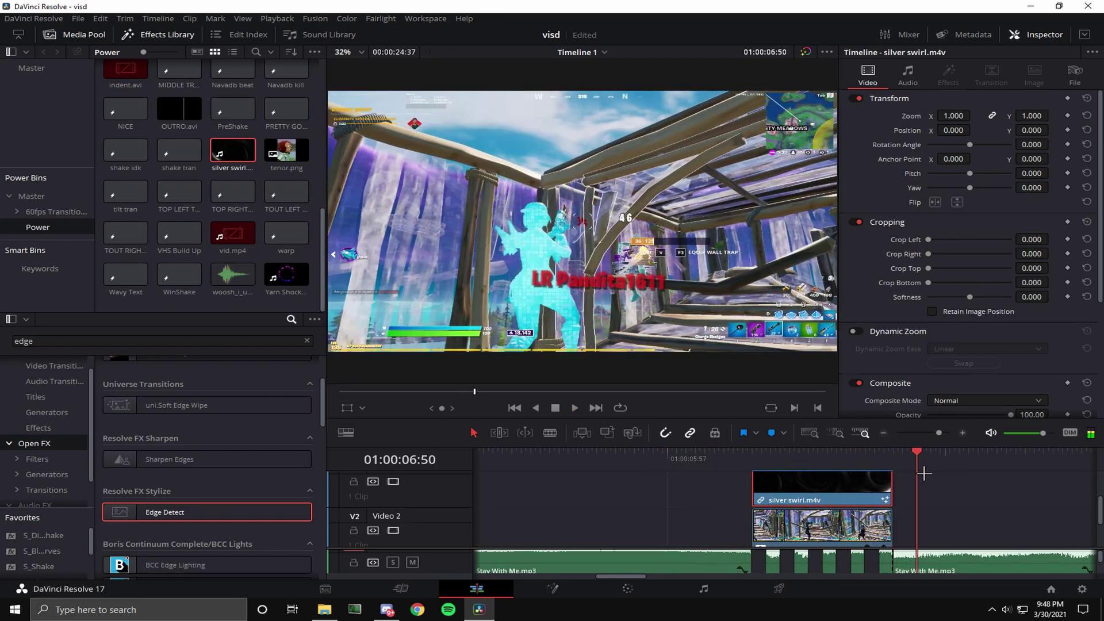
left_click(779, 458)
Reshape the circular mask on the Edge Detect overlay clip into a tall, narrow oval over the character, and return to the Edit page
left_click(949, 75)
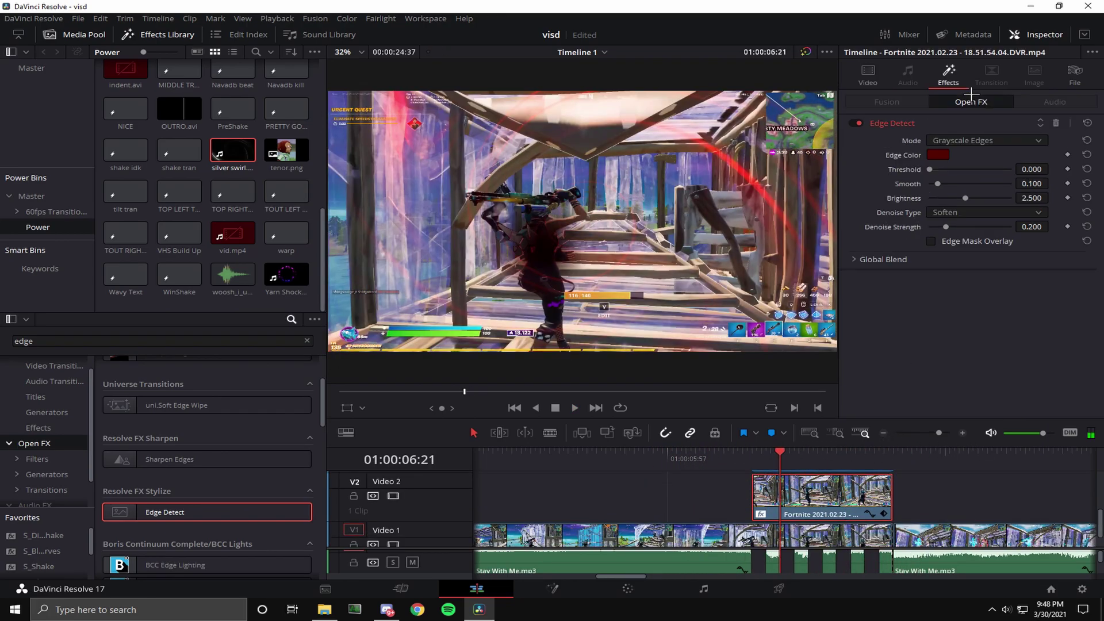
left_click(627, 588)
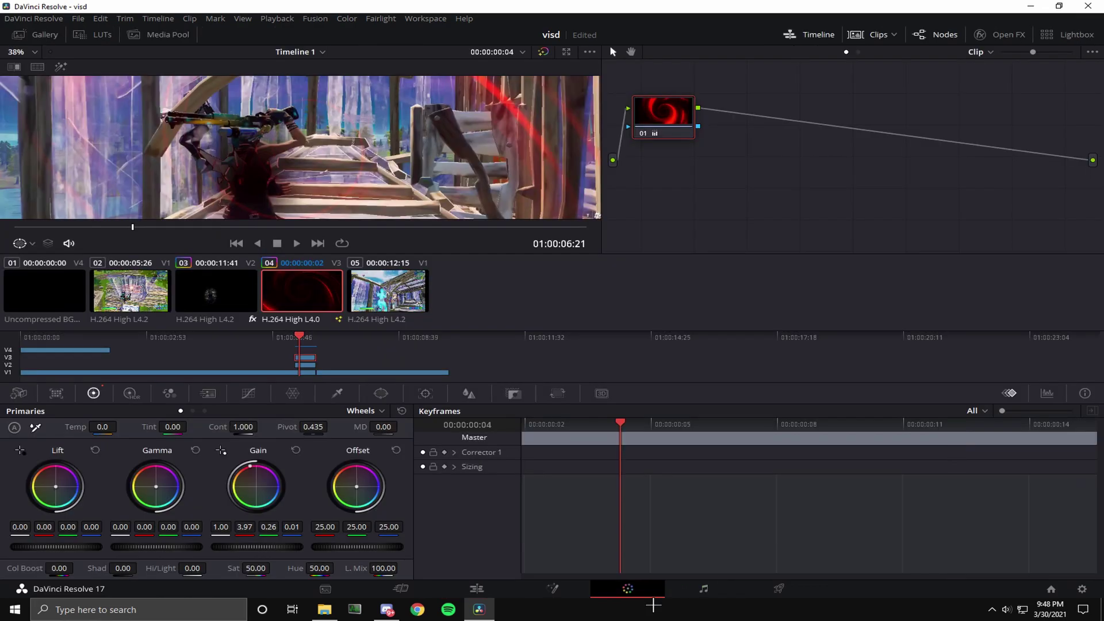
scroll(277, 215, "down", 2)
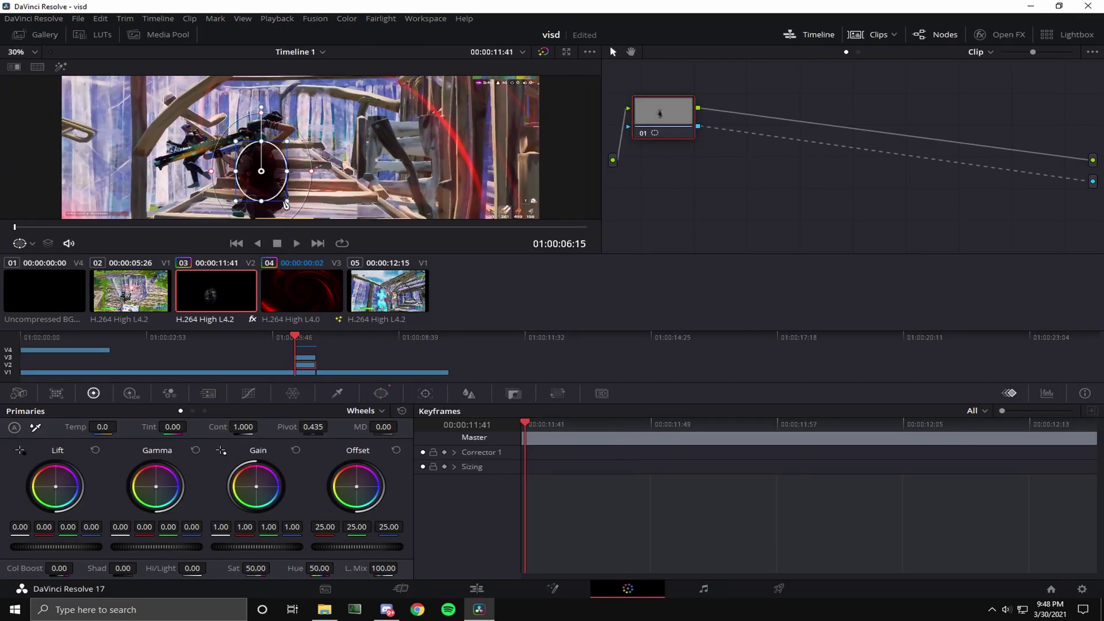
left_click_drag(289, 205, 294, 209)
left_click_drag(292, 172, 283, 123)
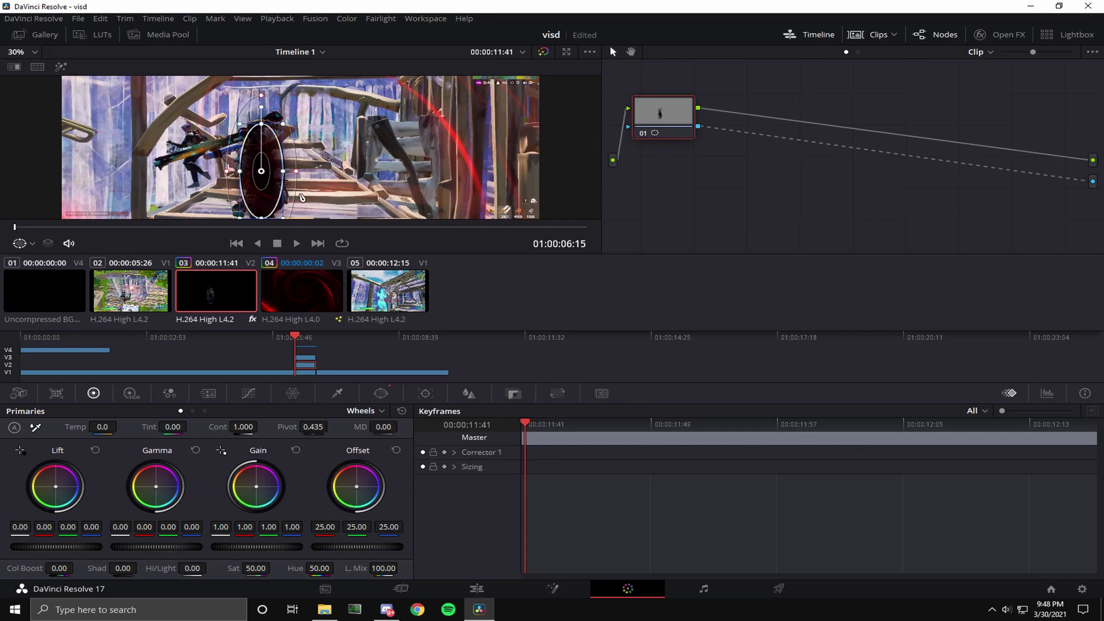
left_click(476, 588)
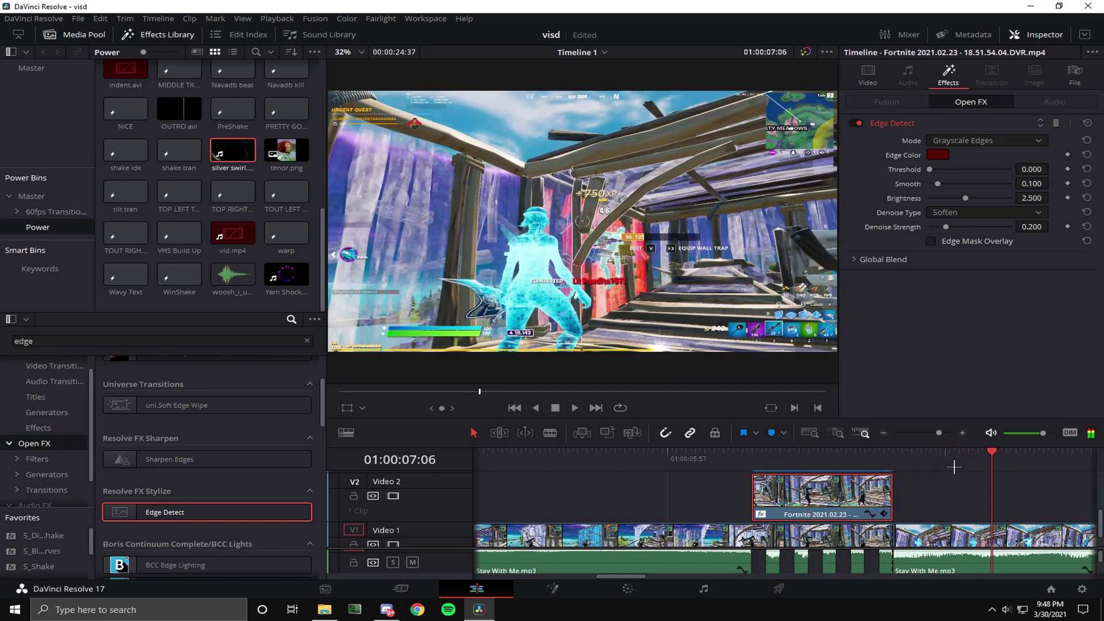
Play back the stutter section to check the reshaped mask on the overlay
key("space")
scroll(816, 528, "down", 1)
scroll(817, 529, "up", 3)
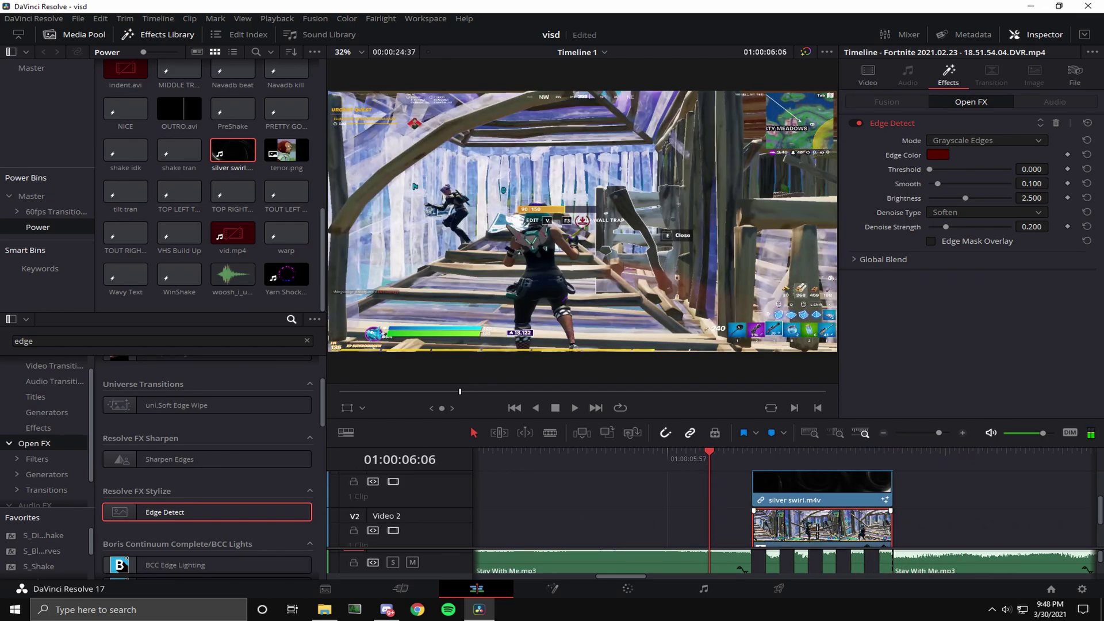
scroll(817, 525, "down", 2)
left_click(817, 531)
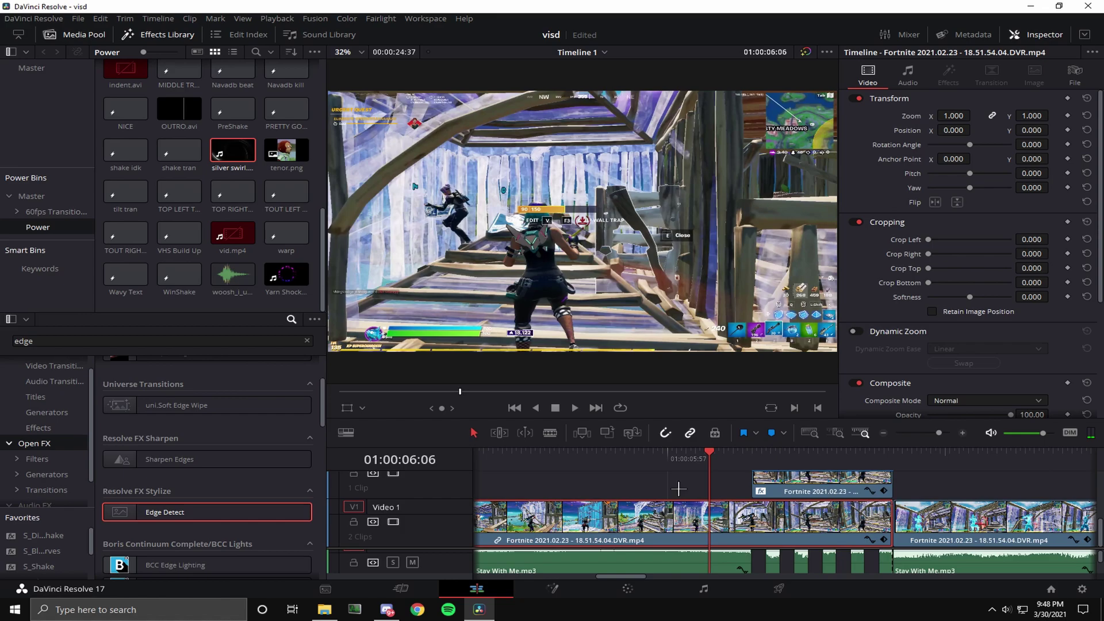
left_click(551, 433)
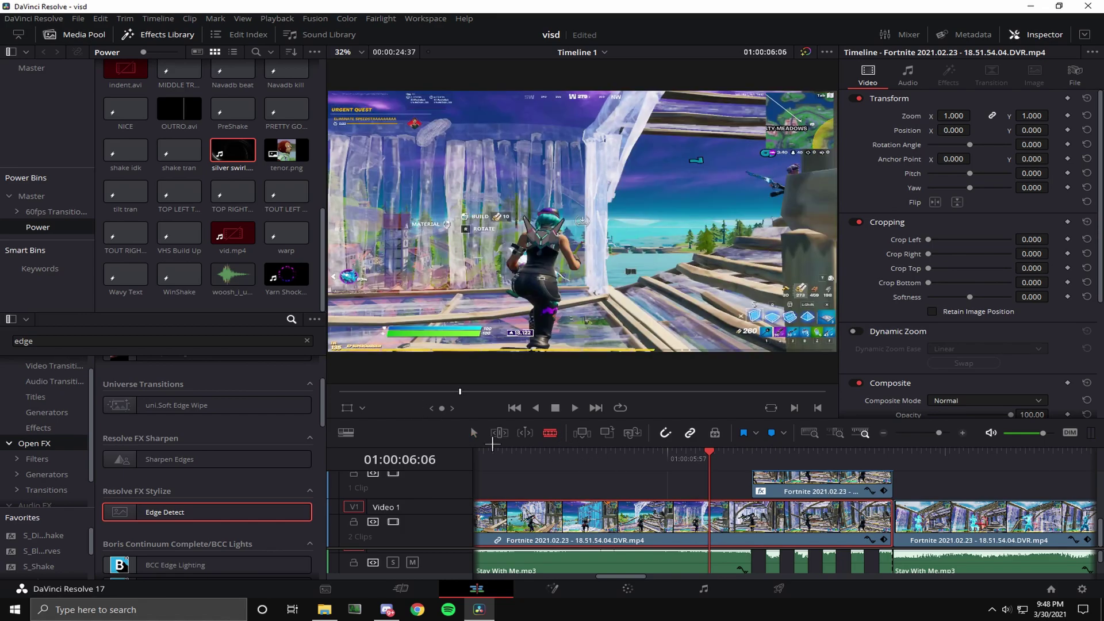
key("space")
left_click(756, 466)
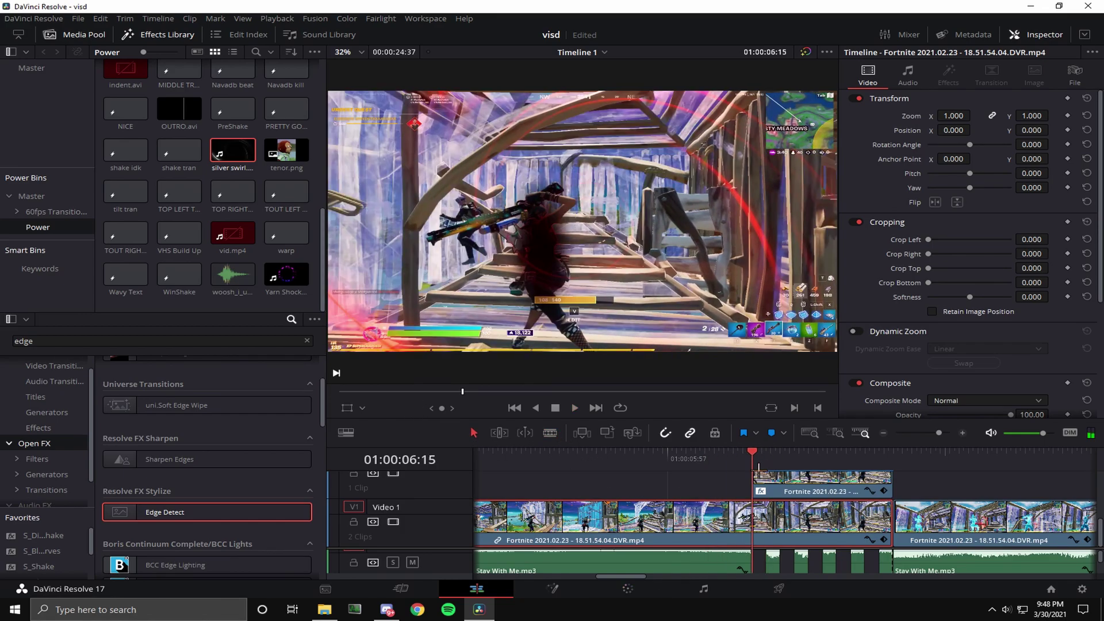
mouse_move(757, 471)
left_mouse_down()
mouse_move(707, 470)
mouse_move(773, 474)
mouse_move(764, 473)
left_mouse_up()
On the Color page, keyframe the main Video 1 clip at 01:00:06:15 with Shadows and Color Boost both at -100
key("Left")
key("Left")
key("Left")
key("Left")
key("Left")
key("Left")
key("Left")
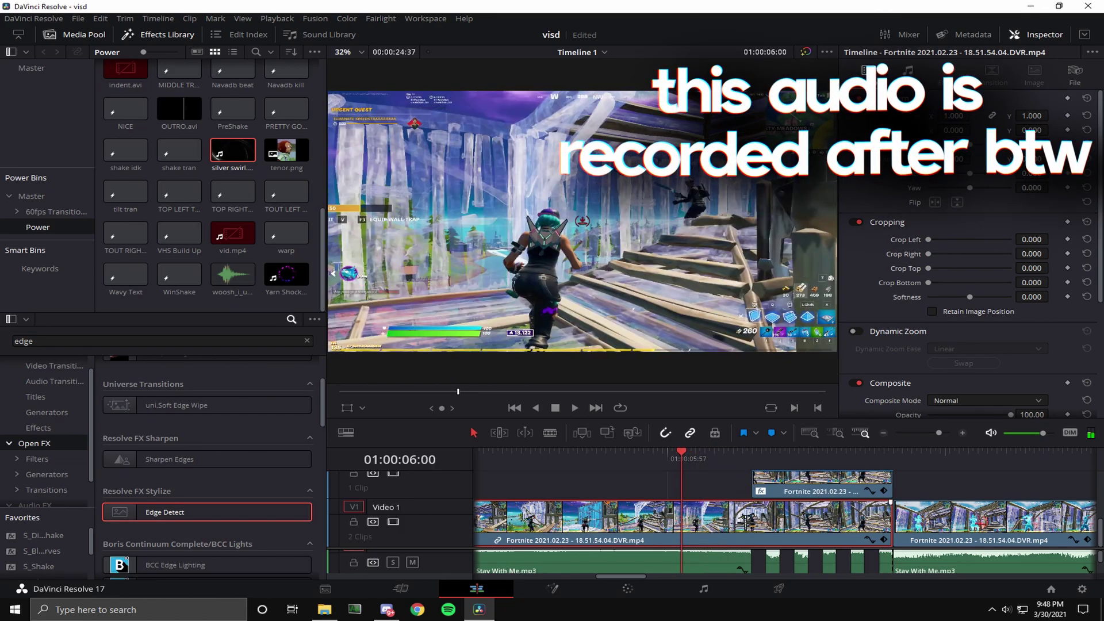
left_click(628, 588)
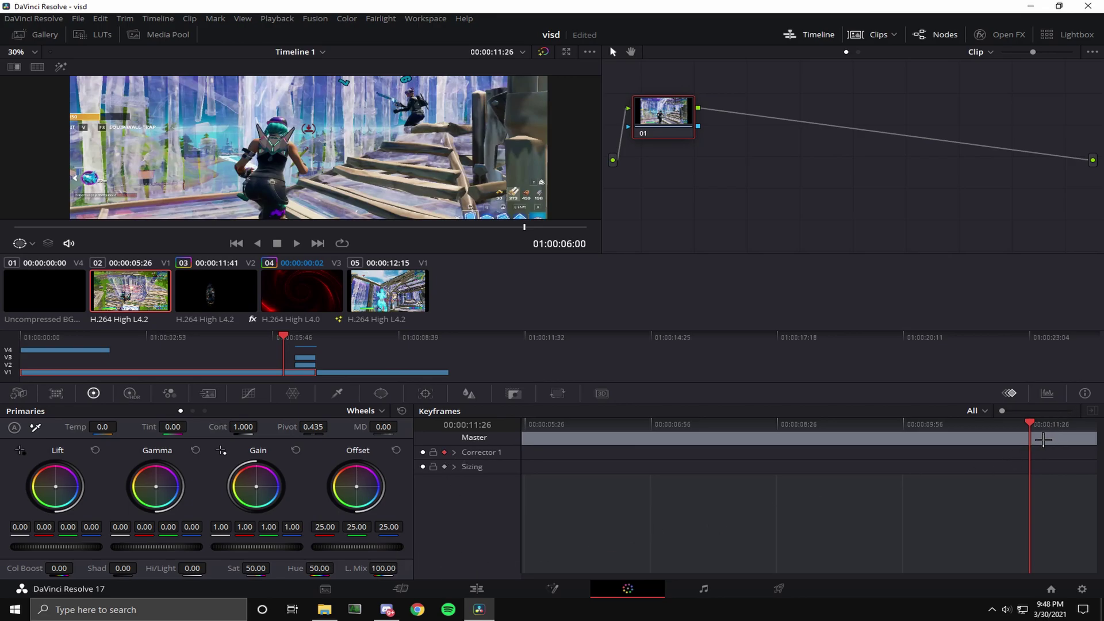
key("space")
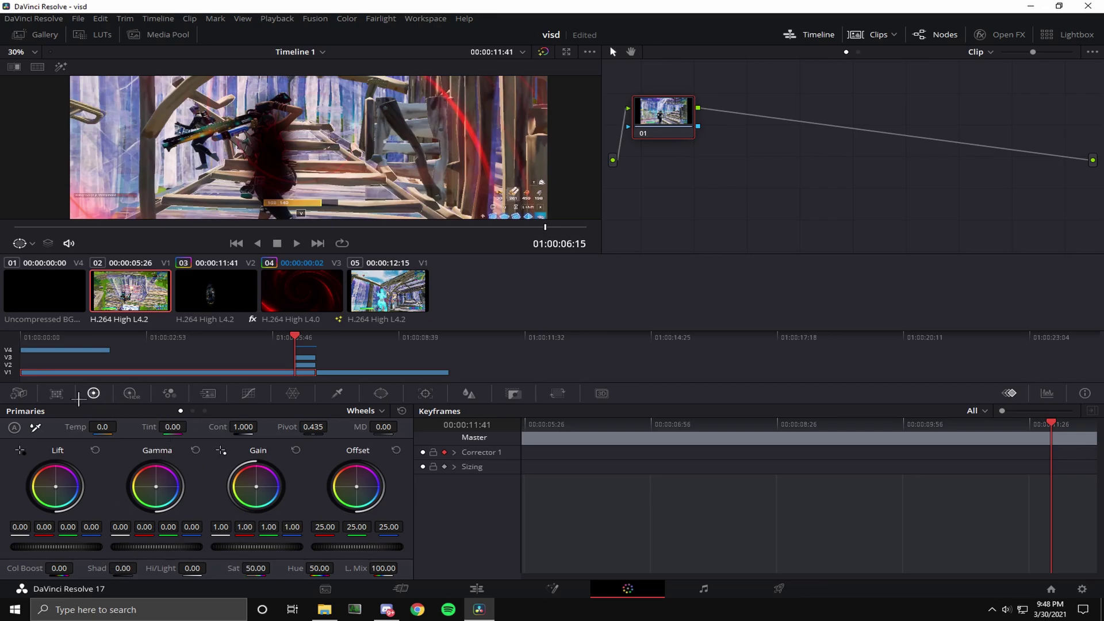
left_click(78, 399)
left_click(99, 399)
left_click_drag(123, 569, 58, 569)
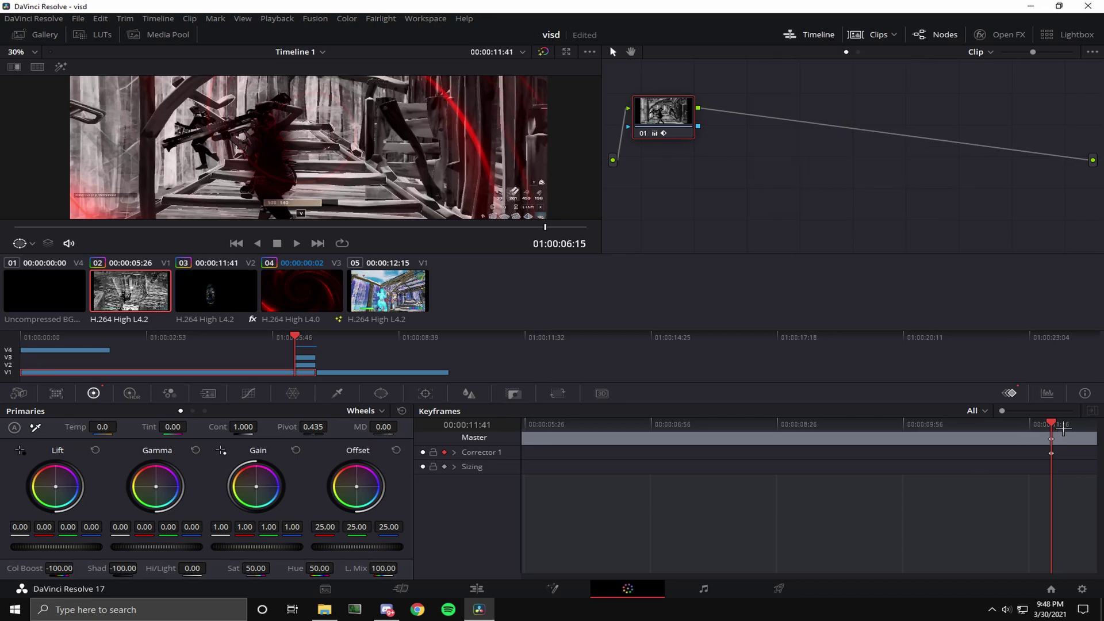
Keyframe Shadows and Color Boost at 0 on the main clip at 01:00:05:41
left_click_drag(1052, 430, 1004, 430)
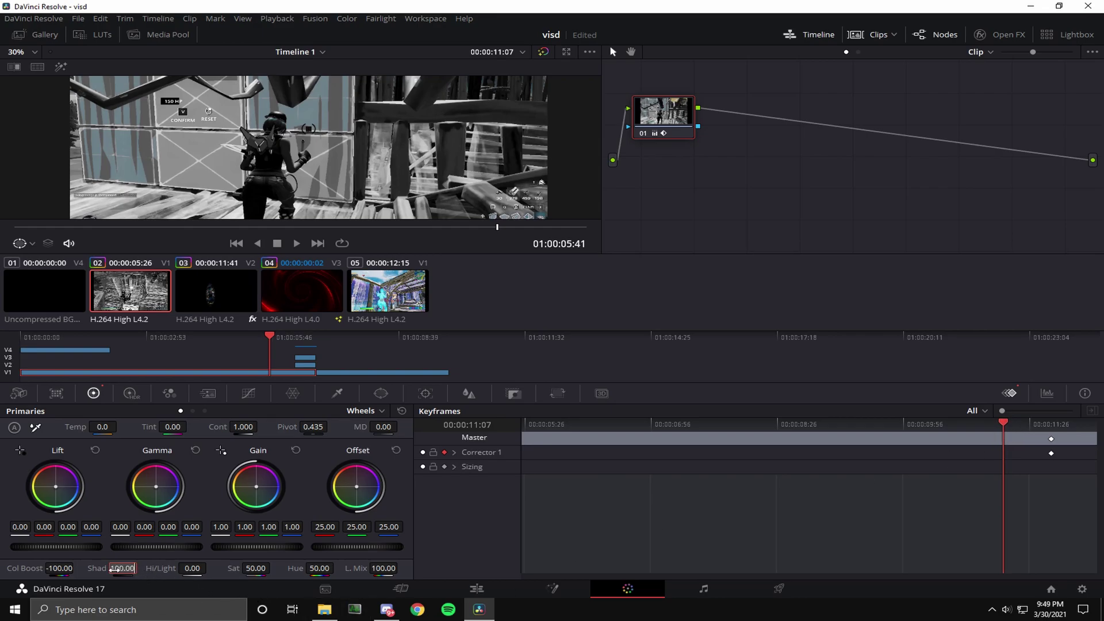
type("0")
double_click(66, 572)
type("0")
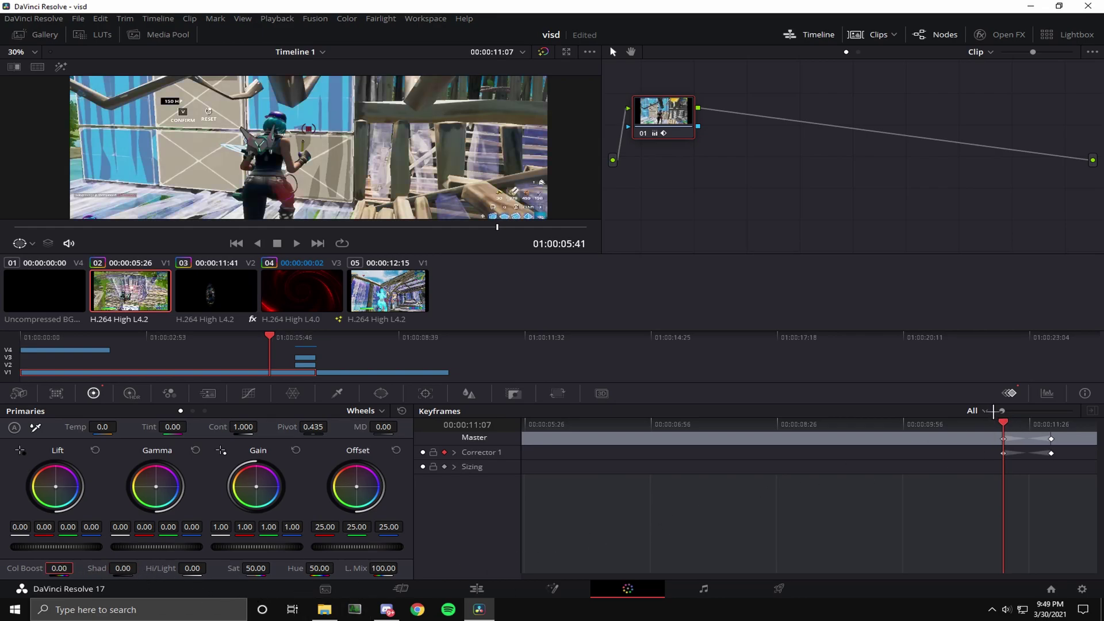
Move the main clip's full-color Corrector 1 keyframe to 01:00:06:00, closer to the black-and-white keyframe
left_click_drag(1002, 424, 1064, 438)
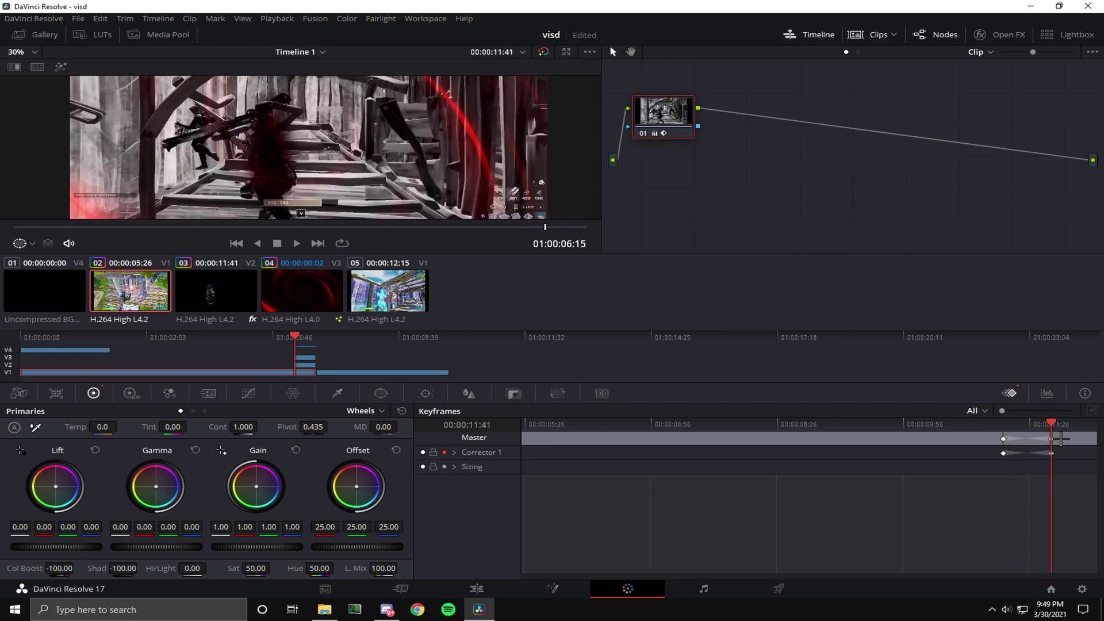
key("Left")
key("Left")
key("Left")
key("Left")
key("Left")
key("Left")
key("Left")
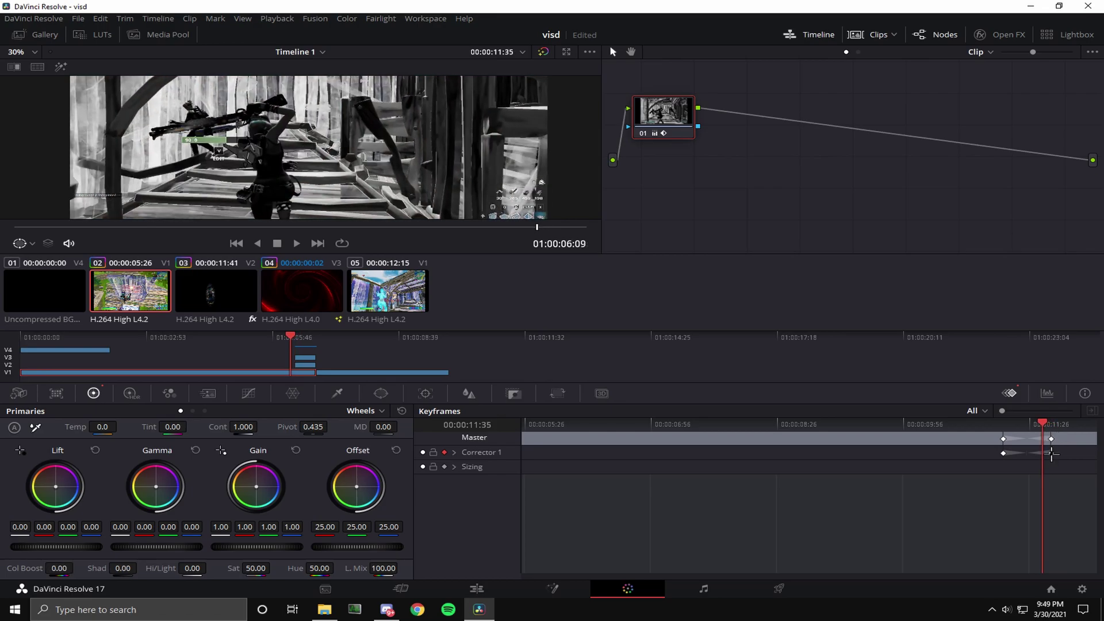
left_click_drag(1029, 464, 1022, 466)
key("Left")
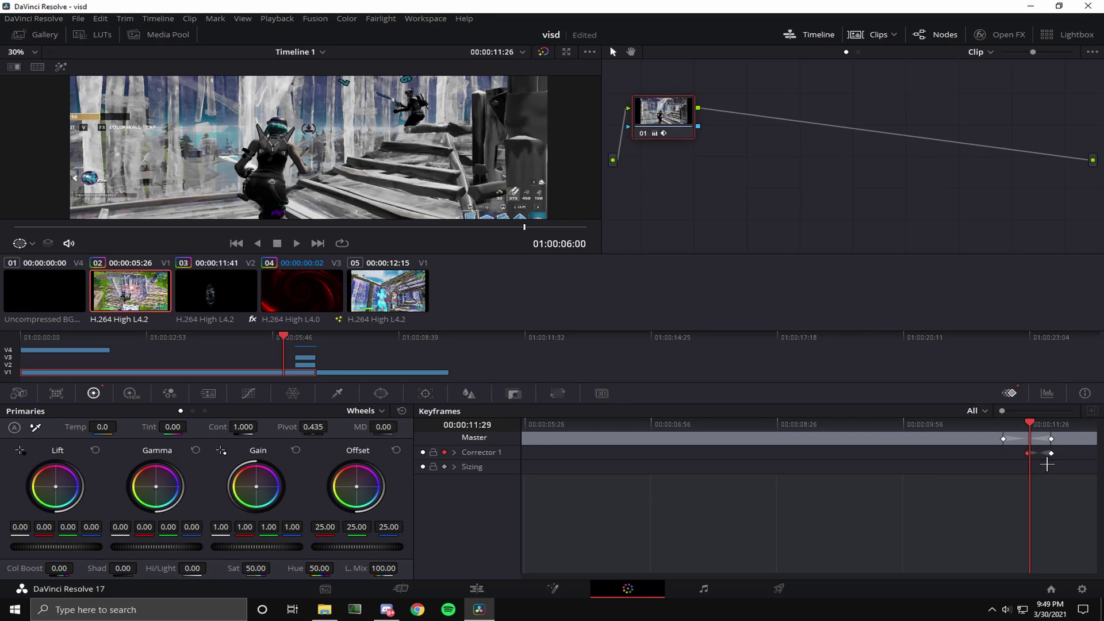
left_click_drag(1047, 463, 1049, 464)
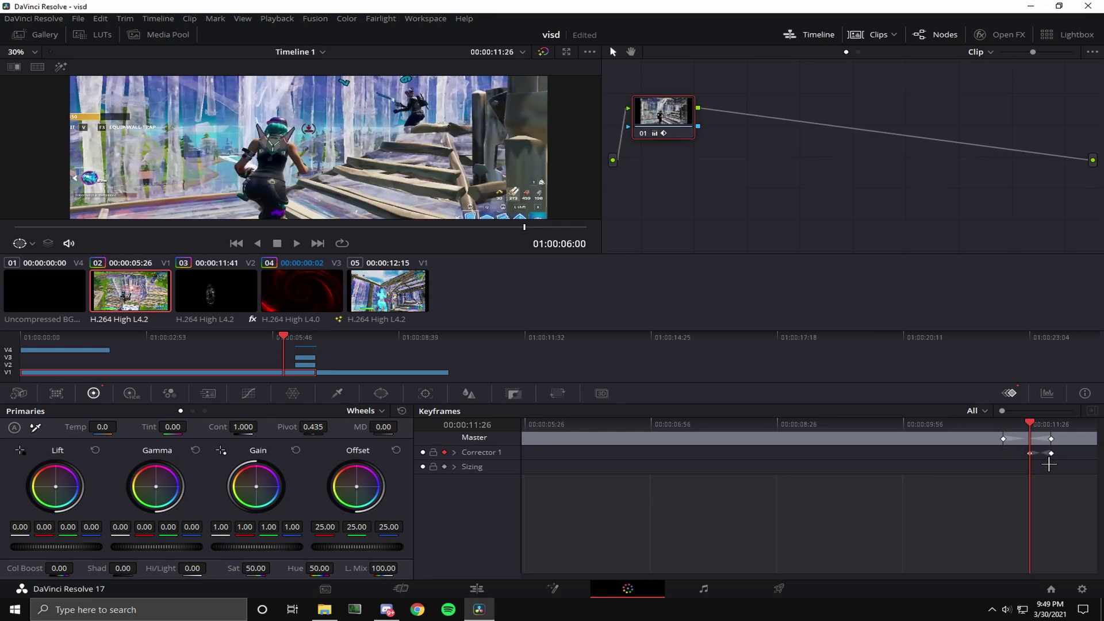
Return to the Edit page and play through the stutter section to check the fade to black and white
left_click(497, 596)
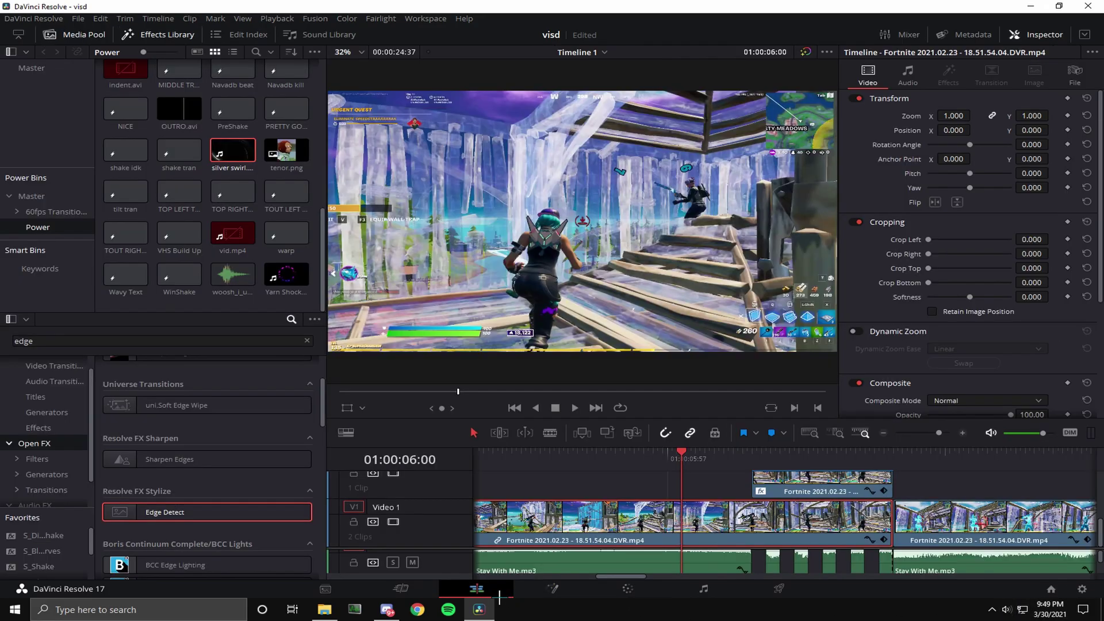
key("space")
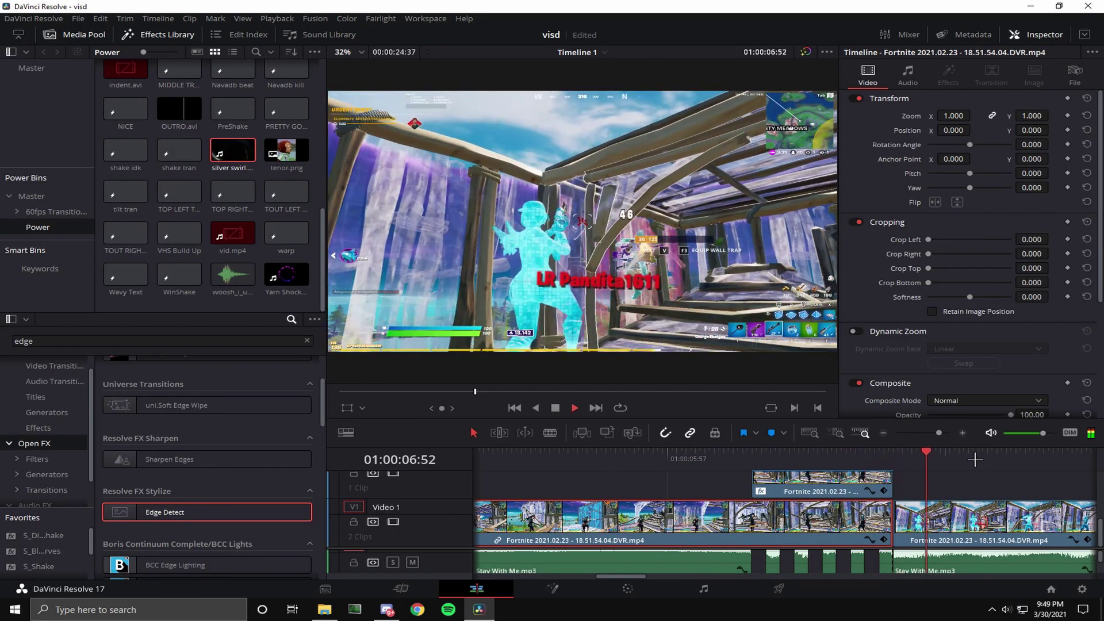
left_click(545, 453)
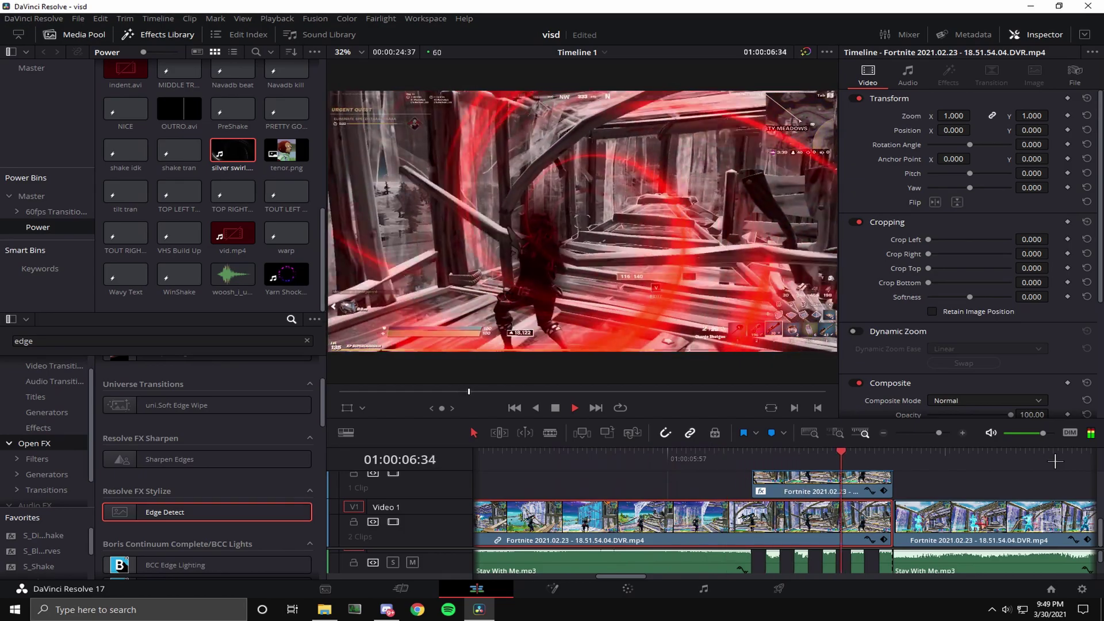
left_click_drag(961, 460, 684, 453)
key("space")
key("space")
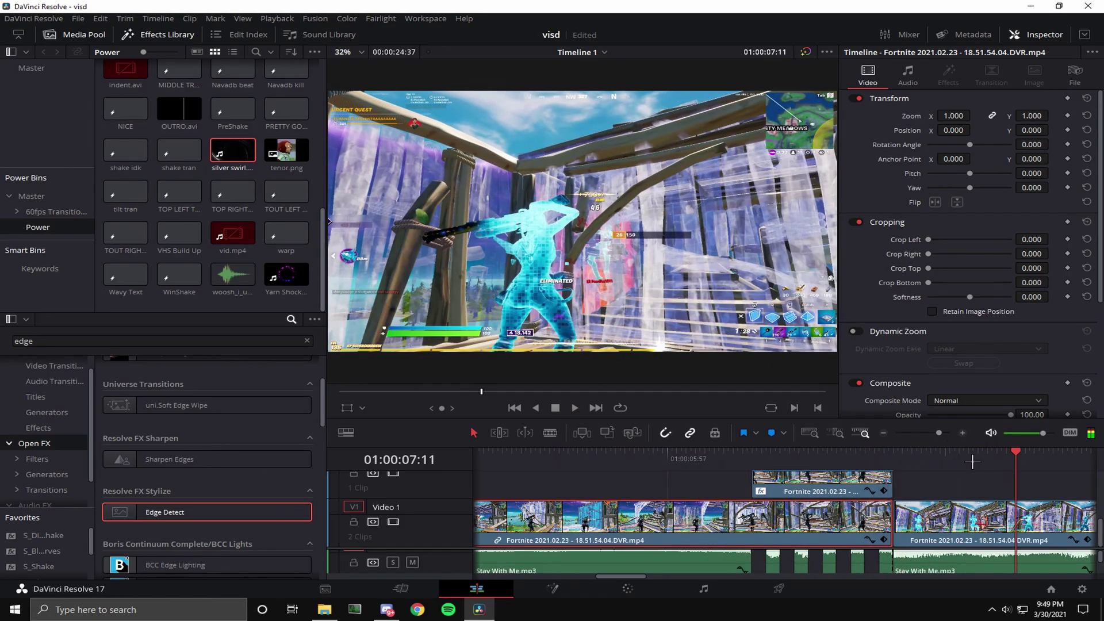
Place the warp effect from the Power bin on the track above the silver swirl clip, over the stutter section, and preview it
left_click(779, 459)
scroll(820, 513, "up", 5)
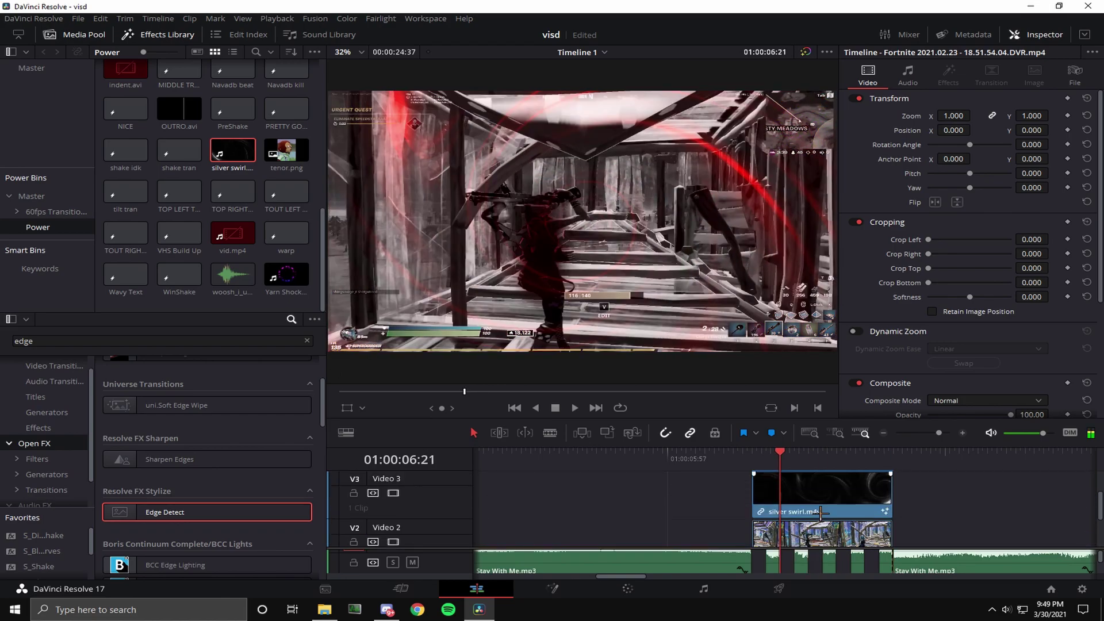
left_click(821, 513)
scroll(820, 520, "up", 1)
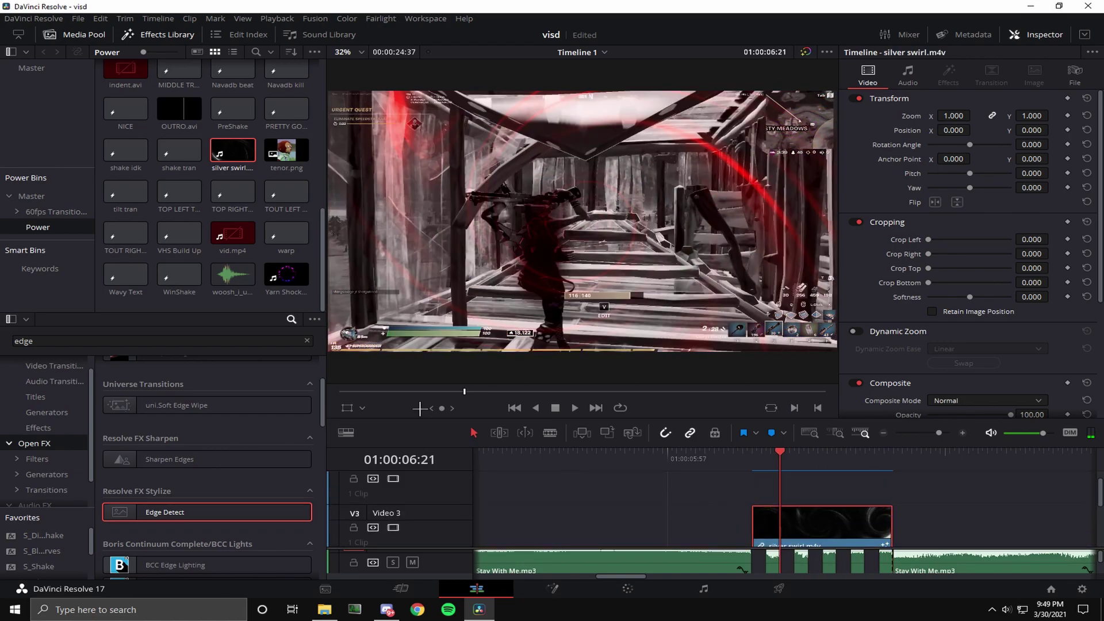
left_click_drag(286, 233, 777, 503)
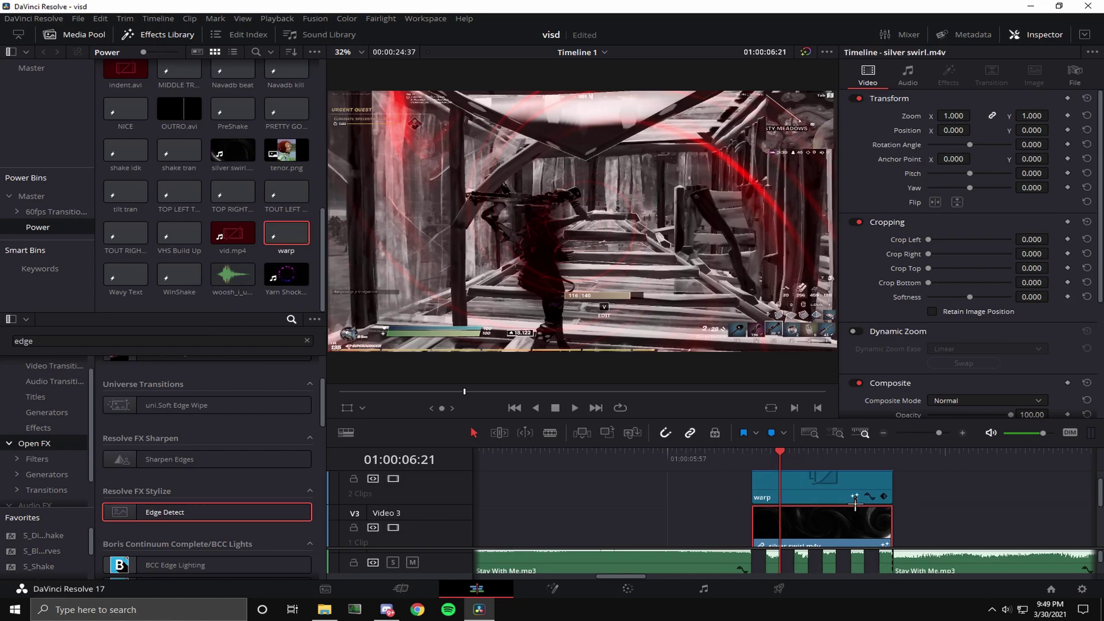
left_click(721, 458)
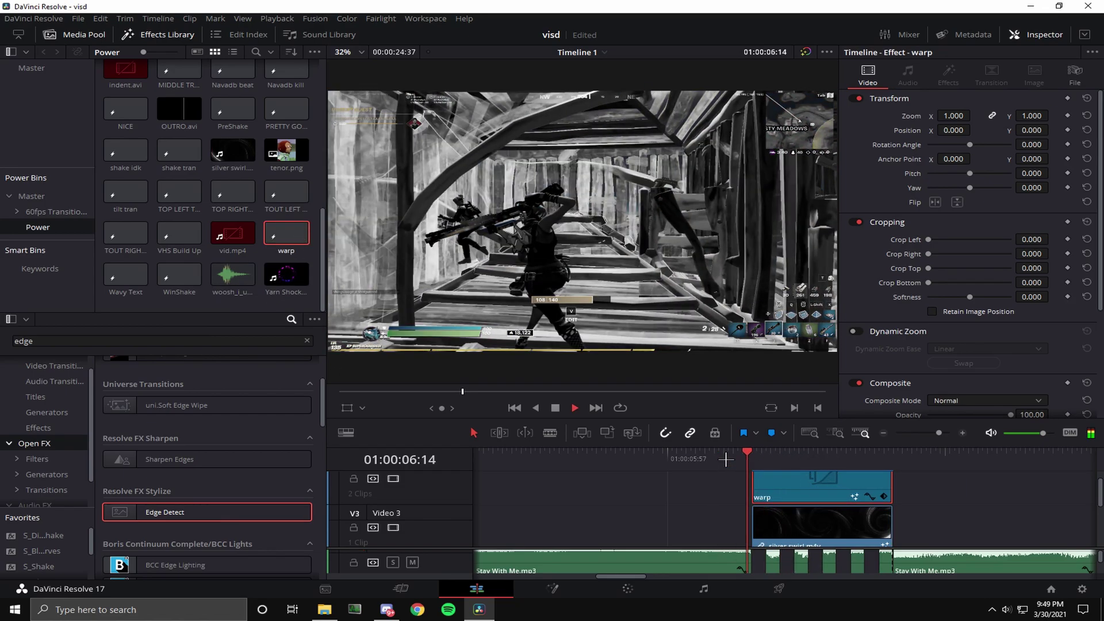
left_click(857, 464)
left_click_drag(856, 457, 837, 457)
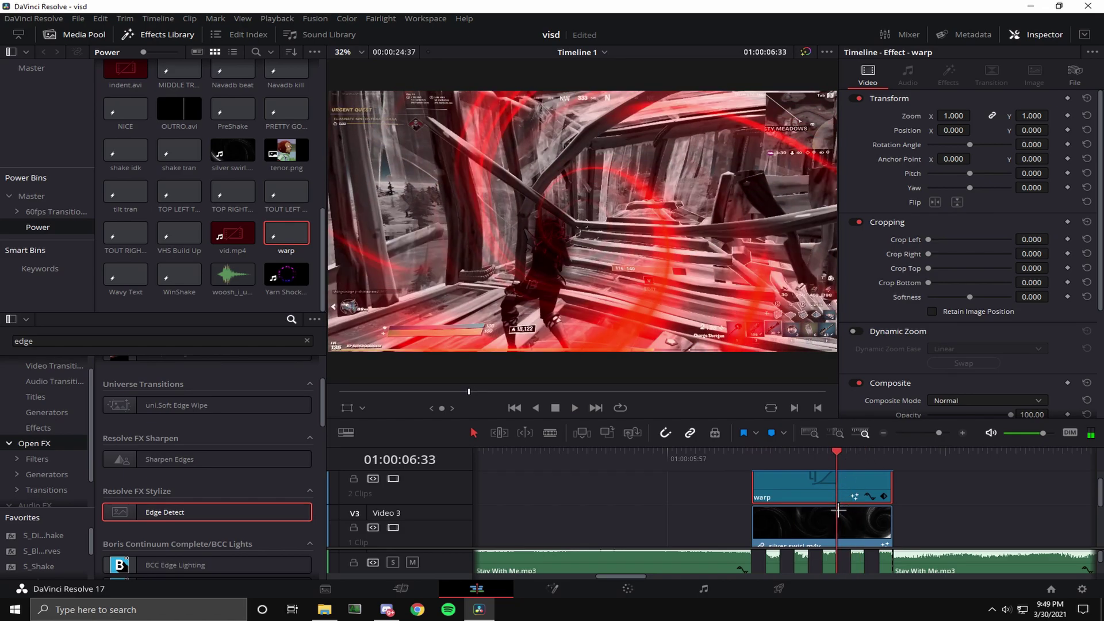
Split the gameplay clips on Video 1 and Video 2 at the edges of the chopped music pieces in the stutter section
scroll(836, 517, "down", 4)
left_click(835, 518)
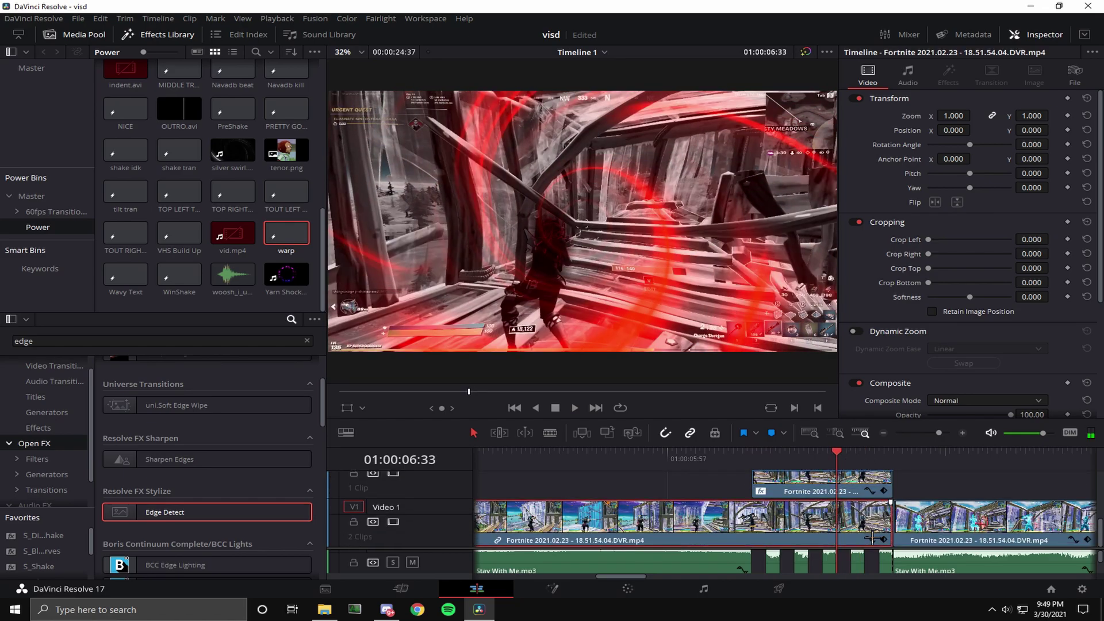
scroll(857, 573, "up", 1)
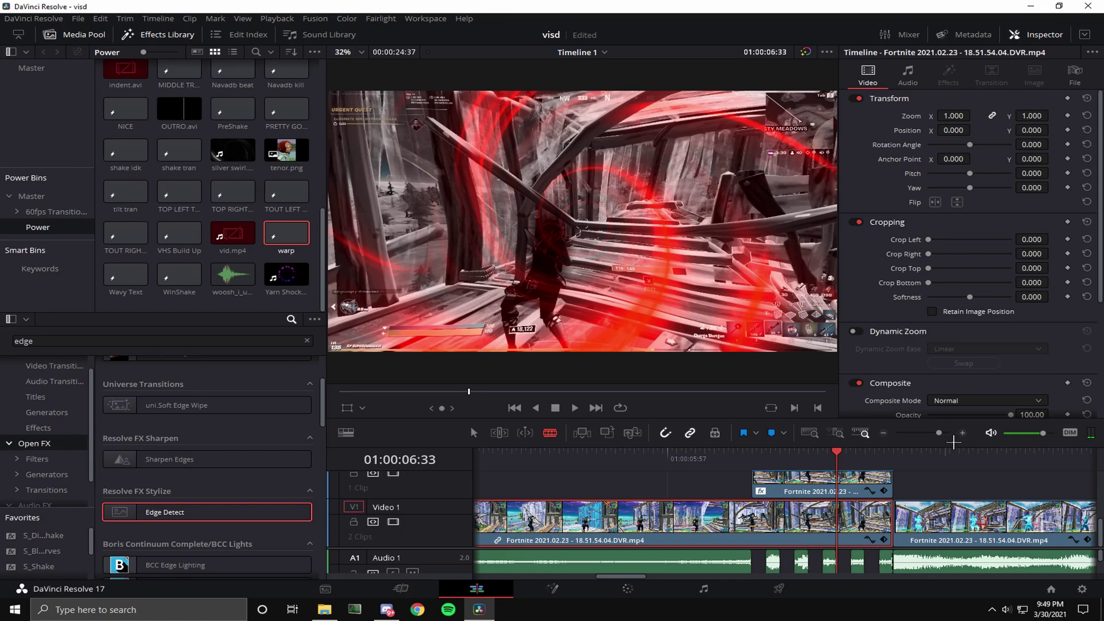
left_click(944, 433)
left_click(889, 527)
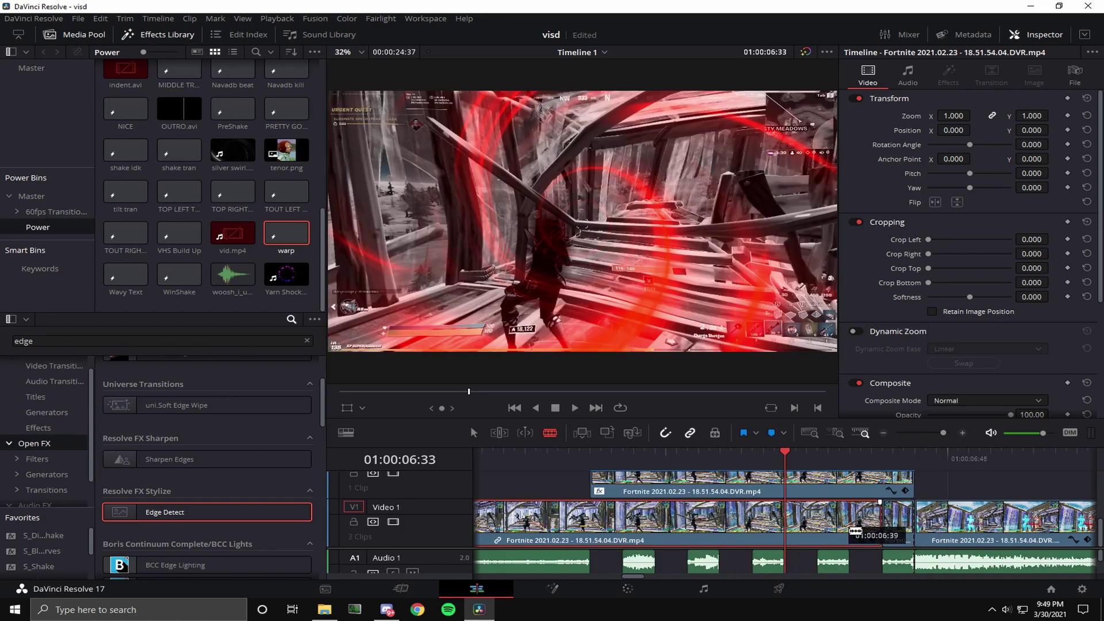
mouse_move(855, 532)
left_mouse_down()
mouse_move(615, 528)
mouse_move(843, 515)
left_mouse_up()
left_click(623, 527)
left_click(605, 527)
scroll(609, 525, "up", 2)
left_click(633, 520)
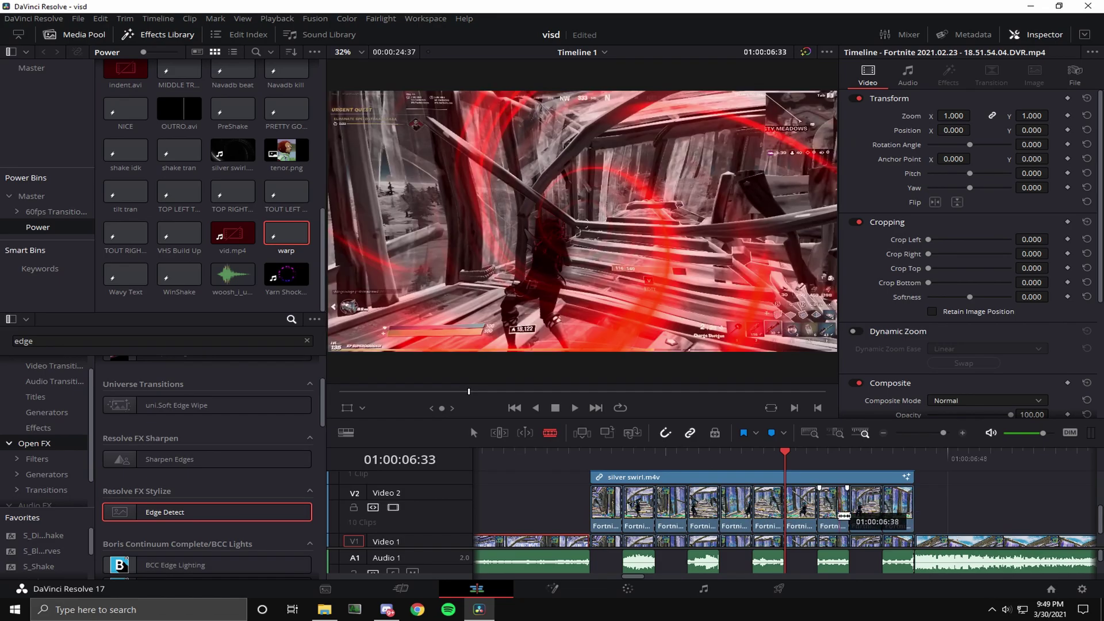
Delete the gameplay pieces on Video 1 and Video 2 that fall in the gaps between the chopped music pieces
left_click(475, 434)
scroll(888, 514, "down", 1)
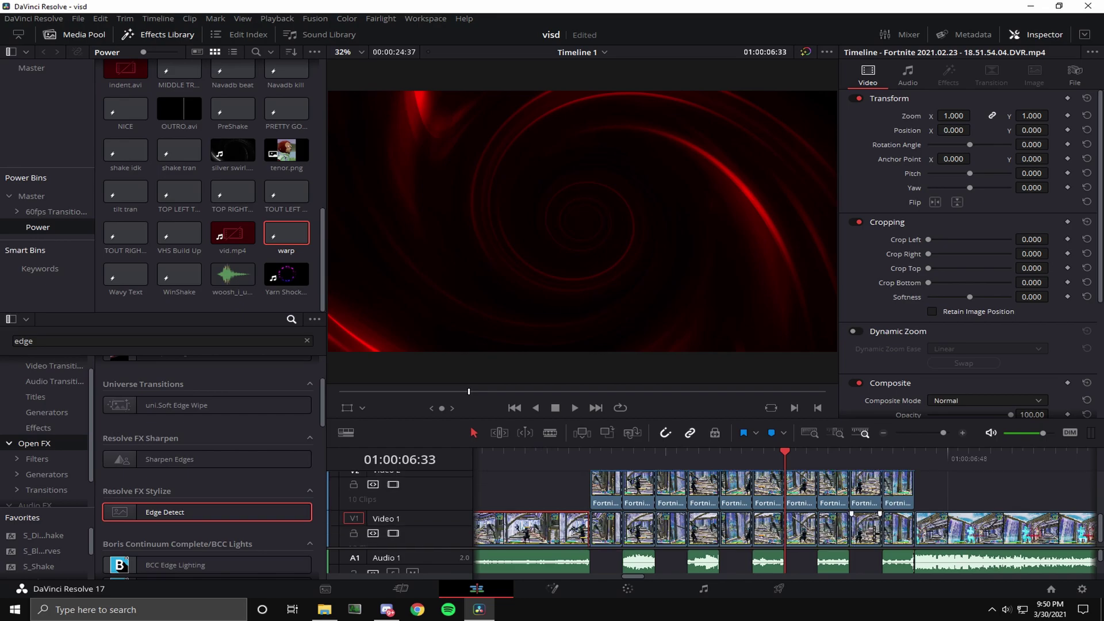
left_click(876, 531)
key("BackSpace")
left_click(875, 498)
key("BackSpace")
left_click(810, 504)
key("BackSpace")
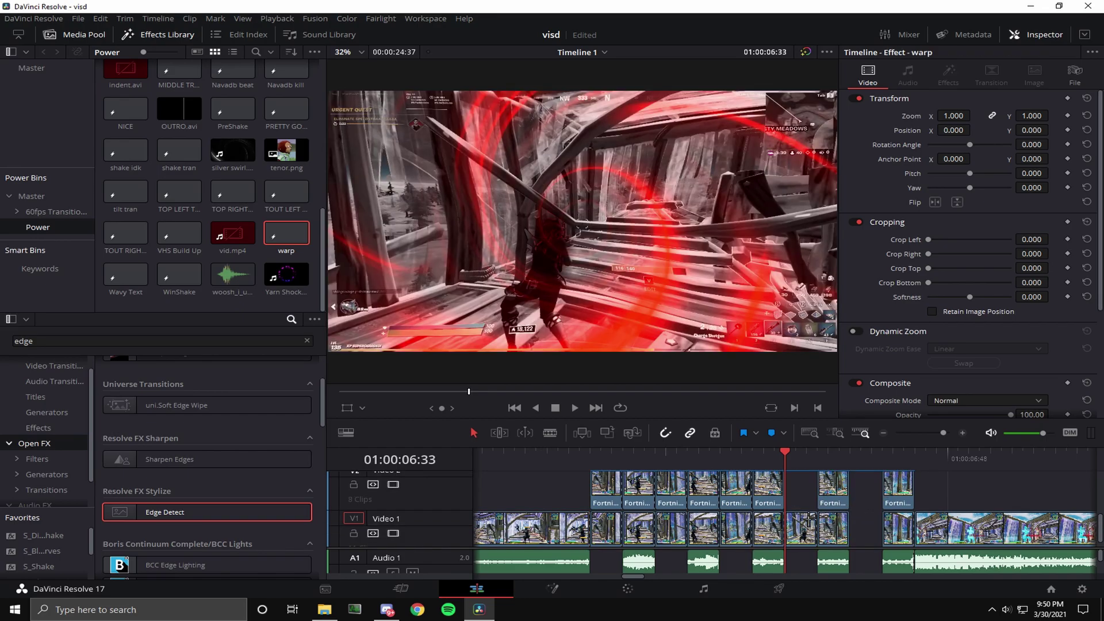
left_click(809, 519)
key("BackSpace")
left_click(736, 503)
key("BackSpace")
left_click(735, 524)
key("BackSpace")
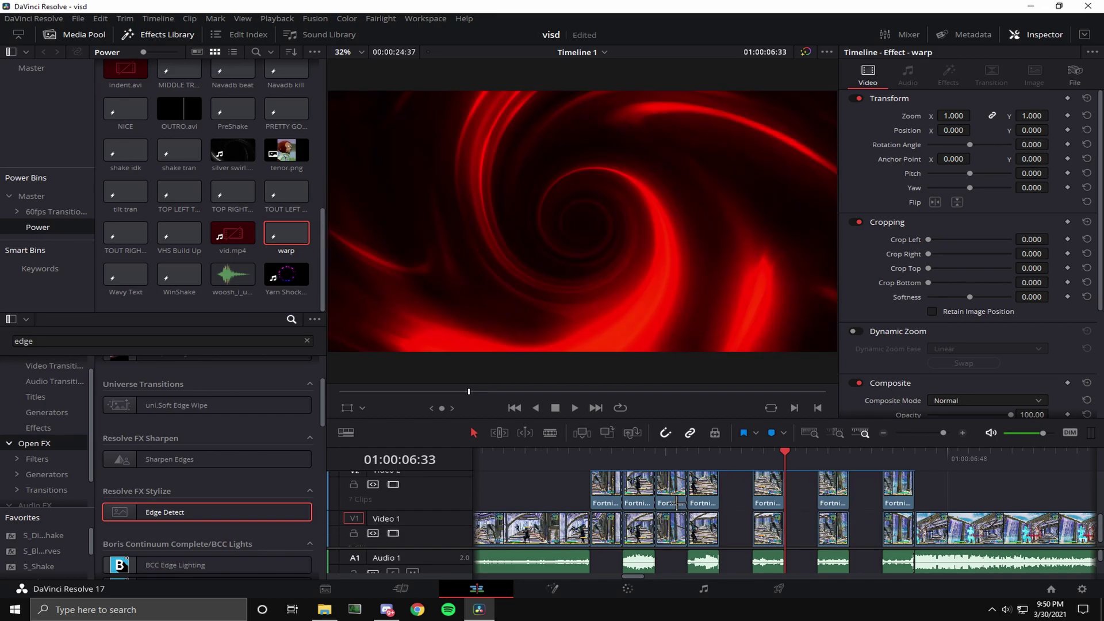
left_click(672, 503)
key("Delete")
left_click(671, 528)
key("Delete")
left_click(611, 499)
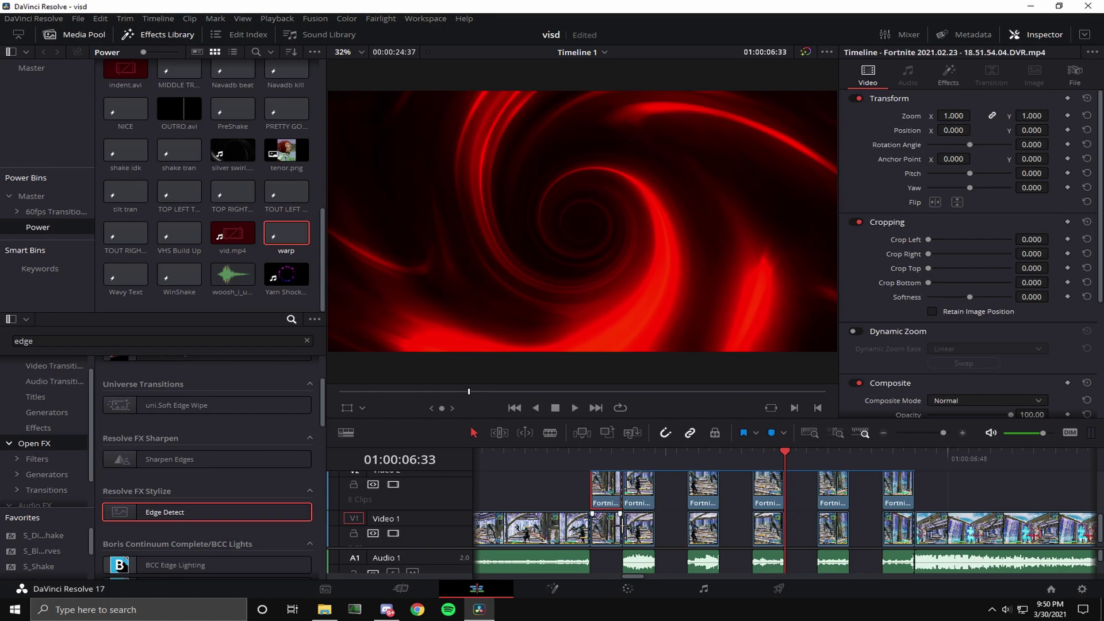
key("BackSpace")
left_click(607, 528)
scroll(607, 524, "up", 3)
key("BackSpace")
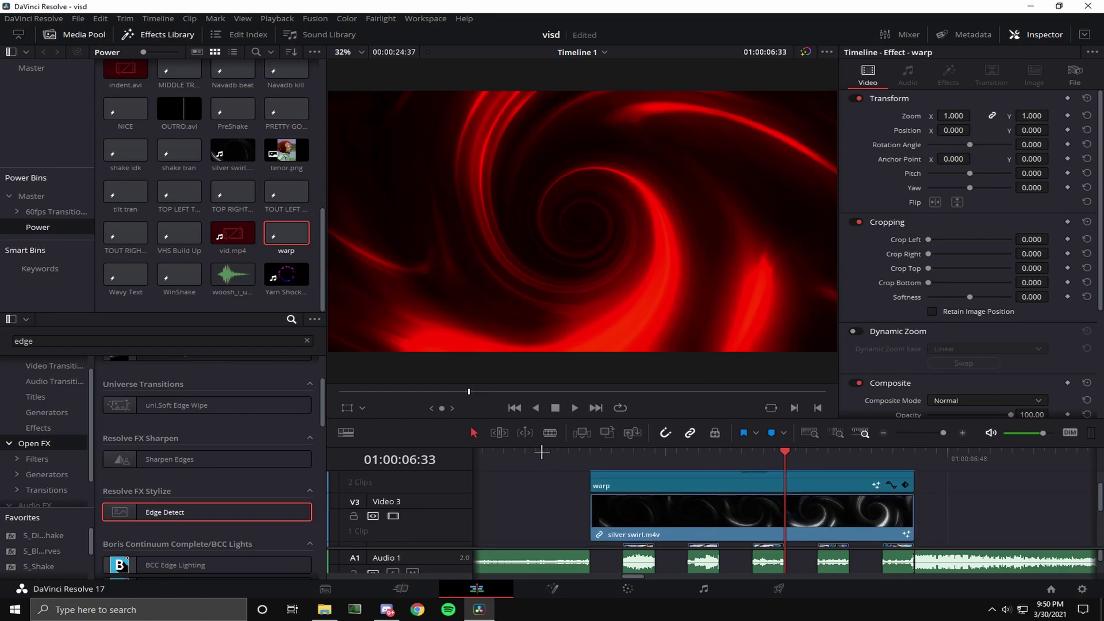
Split the silver swirl clip on Video 3 at the edges of each chopped music piece
left_click(550, 433)
left_click(622, 512)
left_click(655, 512)
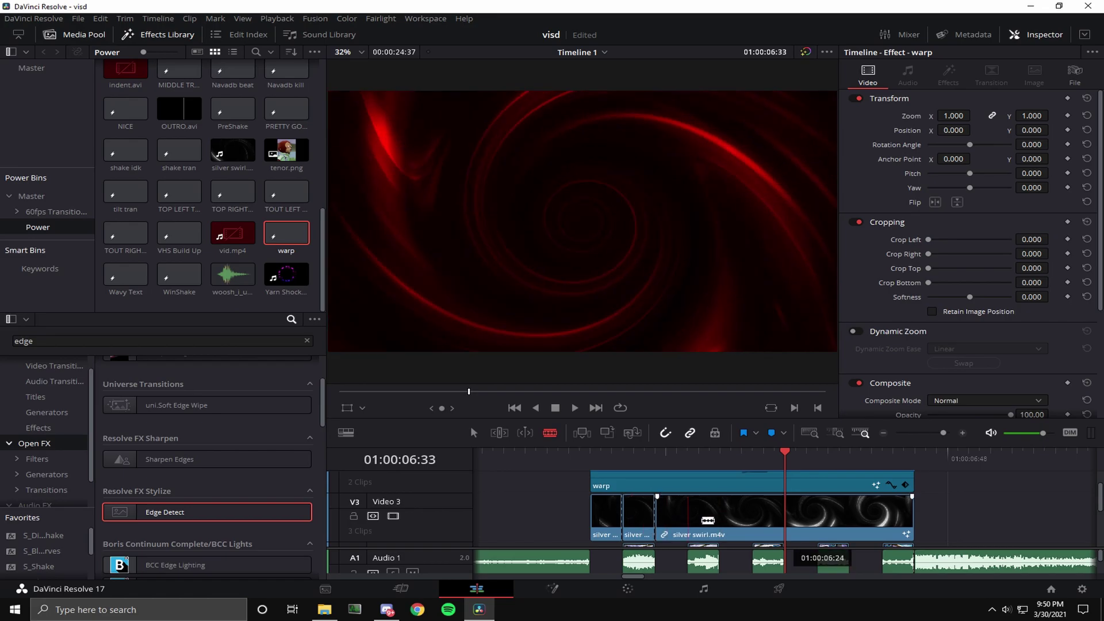
left_click(688, 512)
left_click(720, 517)
left_click(752, 518)
left_click(784, 517)
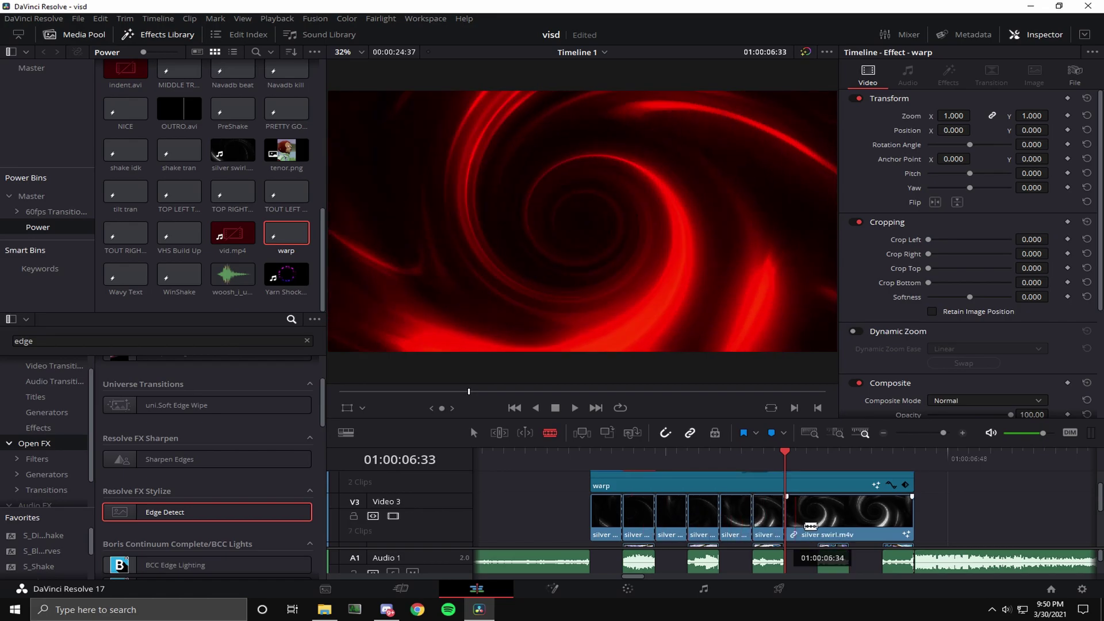
left_click(816, 517)
left_click(849, 517)
left_click(881, 517)
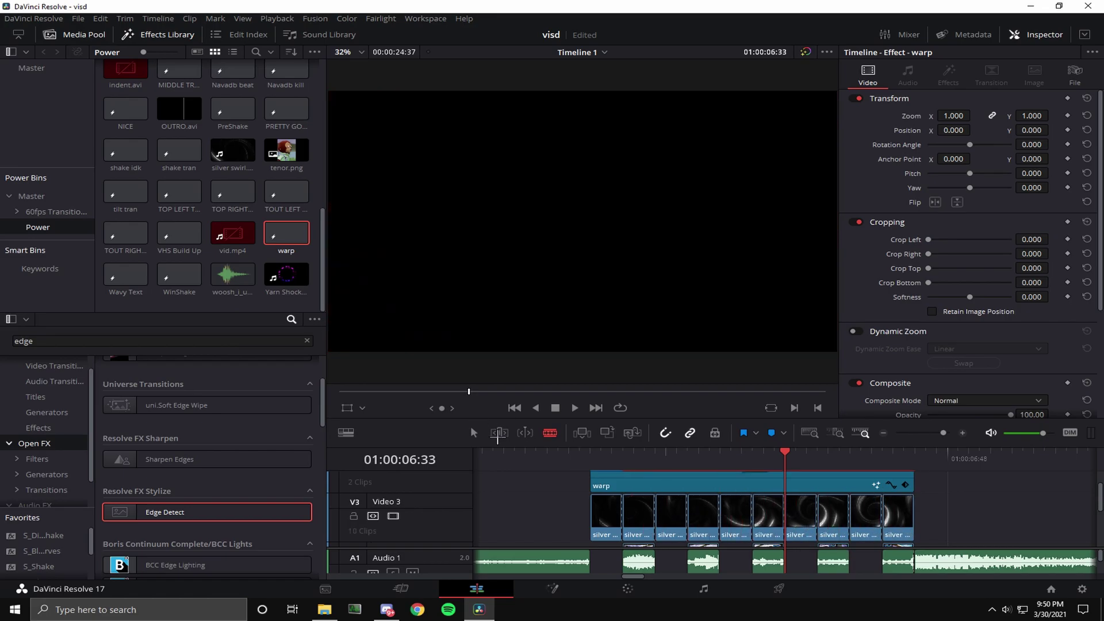
Delete the silver swirl pieces that lie over the gaps between the music pieces
left_click(474, 432)
left_click(611, 530)
key("BackSpace")
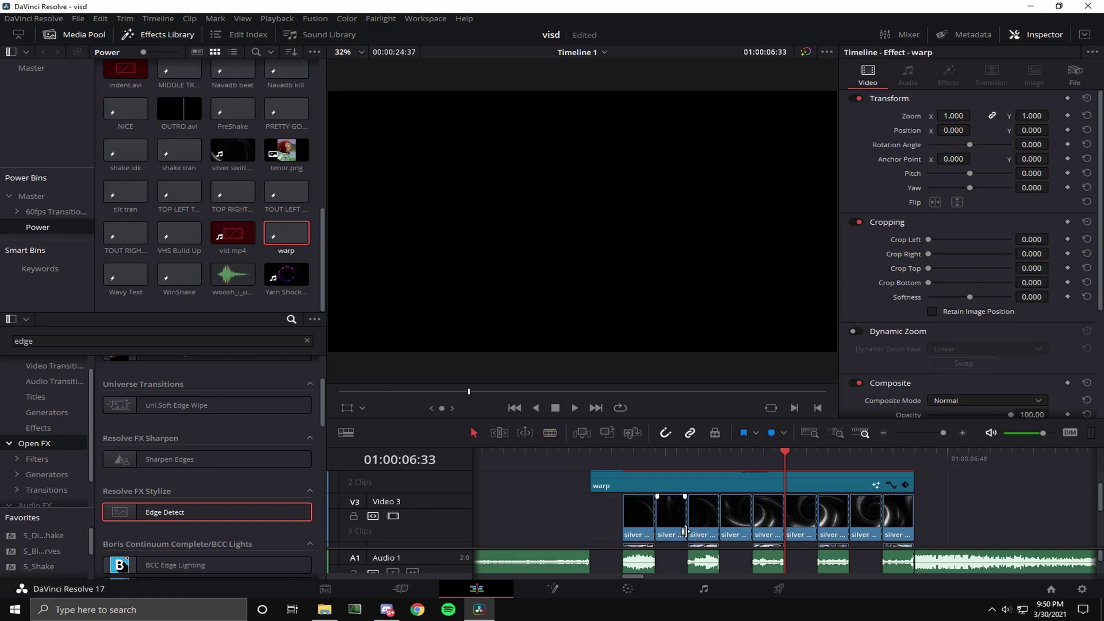
left_click(671, 532)
key("BackSpace")
key("Delete")
left_click(807, 531)
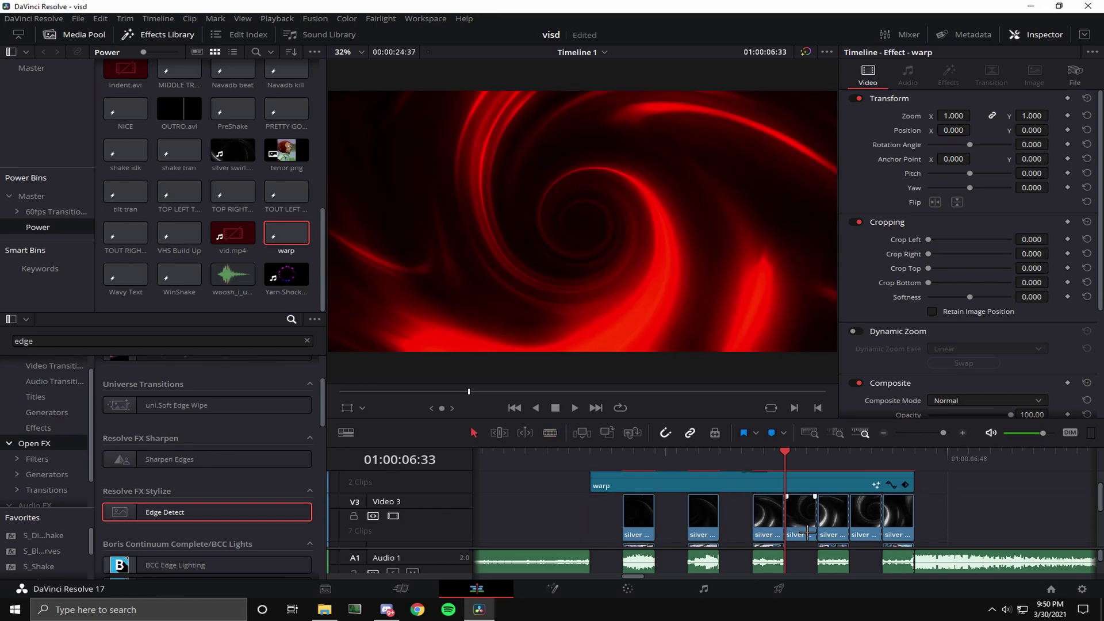
key("Delete")
left_click(869, 531)
key("Delete")
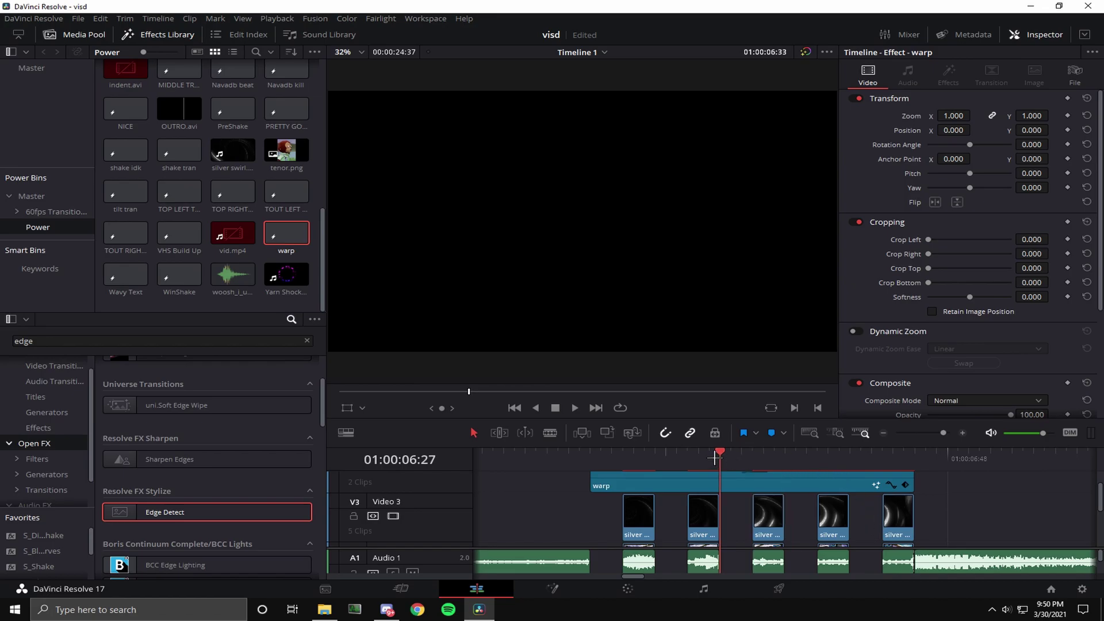
Remove the warp effect above the stutter section and play the montage from the start to review the transition
left_click_drag(714, 458, 492, 459)
key("space")
scroll(740, 498, "up", 1)
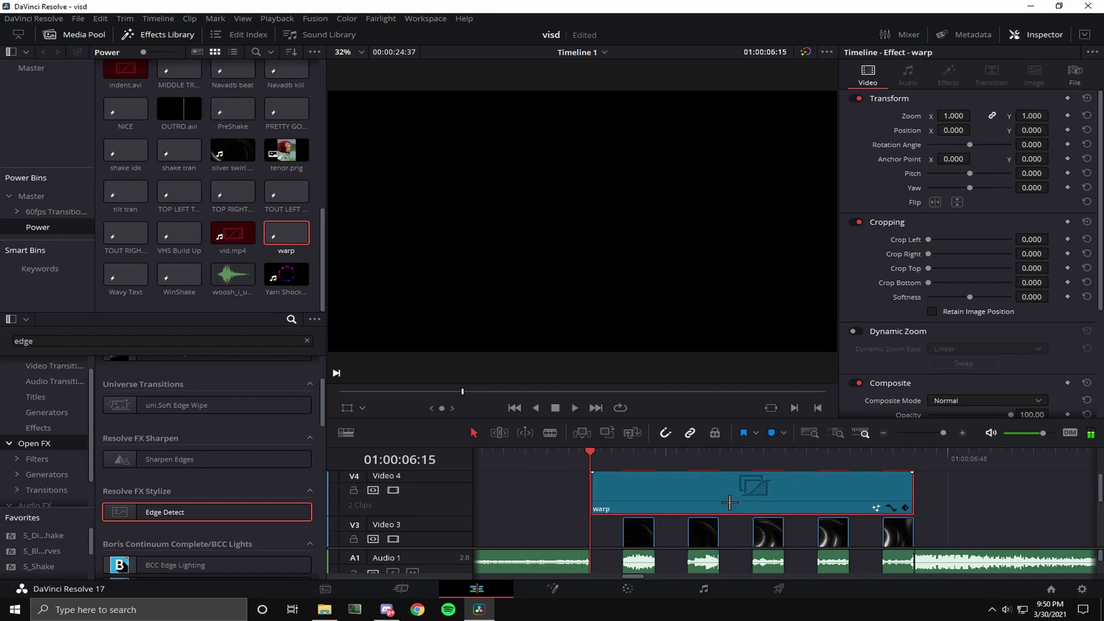
key("Delete")
key("space")
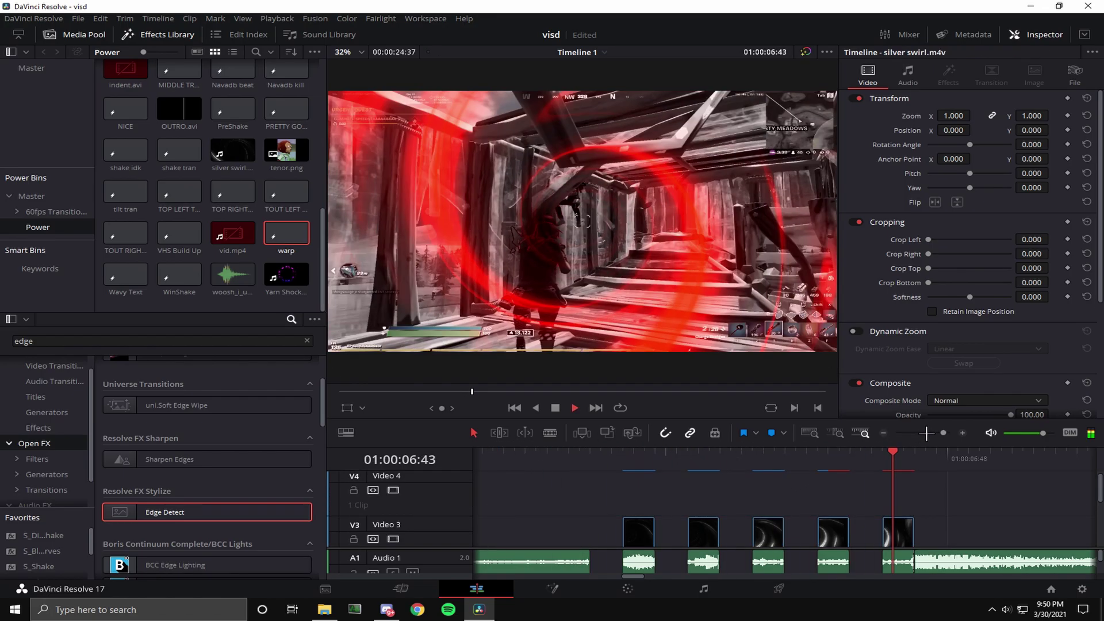
scroll(822, 469, "down", 3)
key("Home")
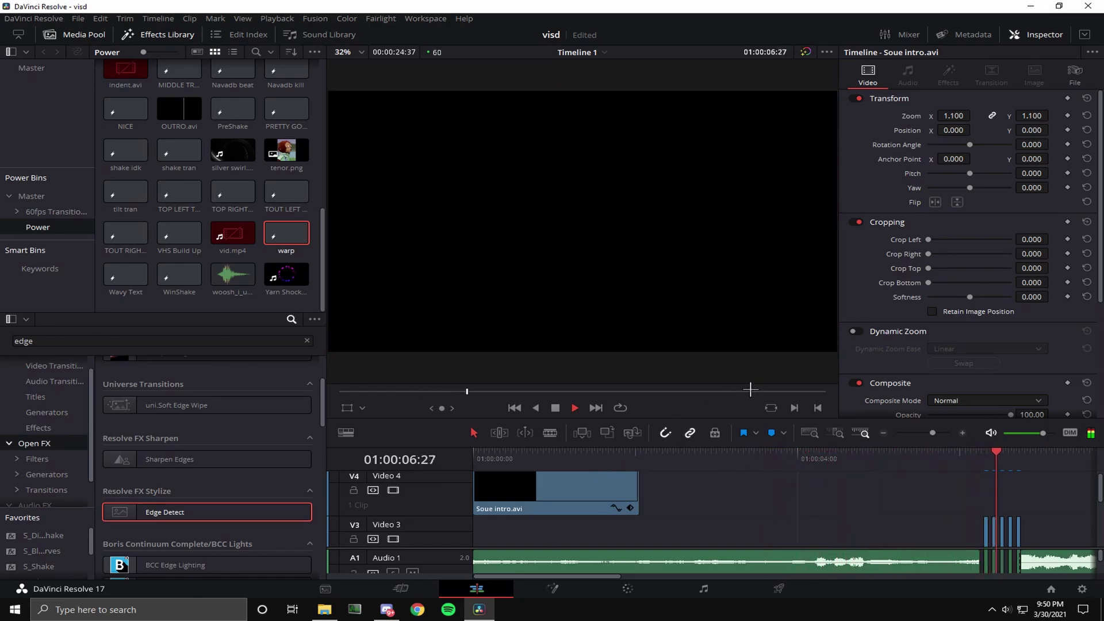
key("space")
Place the Navadb kill effect from the Power bin above the gameplay clip, starting right after the stutter section
left_click_drag(933, 433, 937, 432)
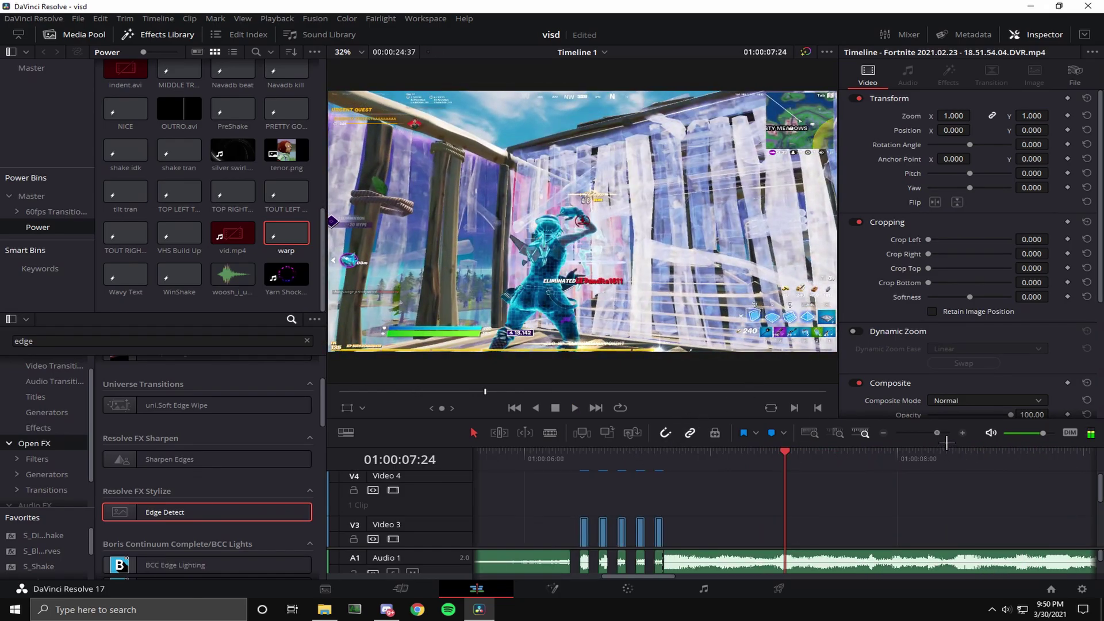
scroll(730, 540, "down", 4)
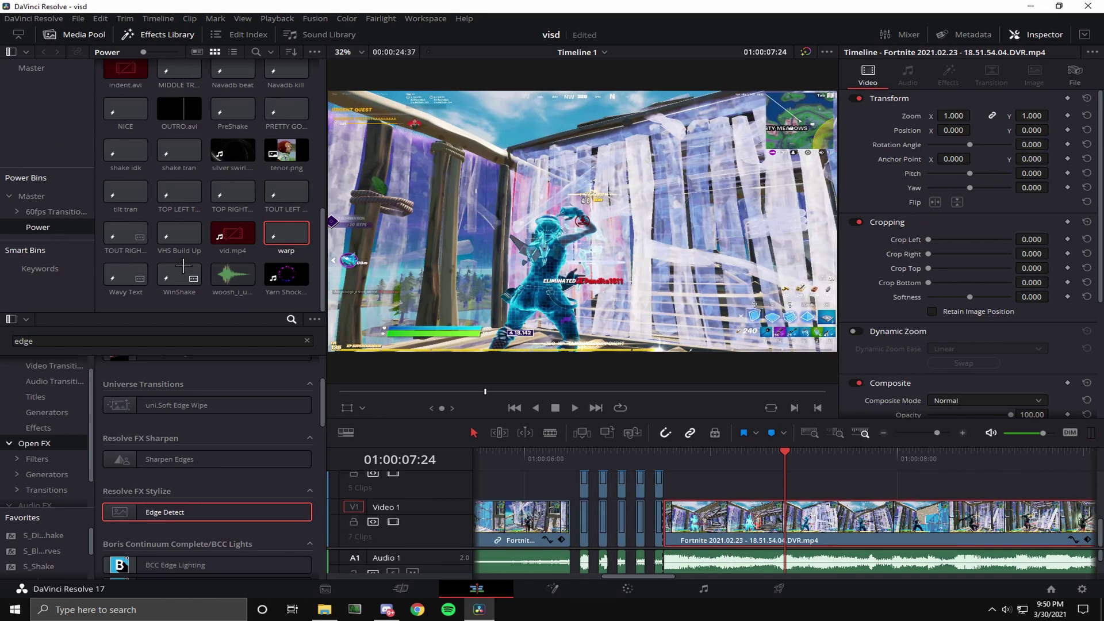
scroll(241, 245, "up", 1)
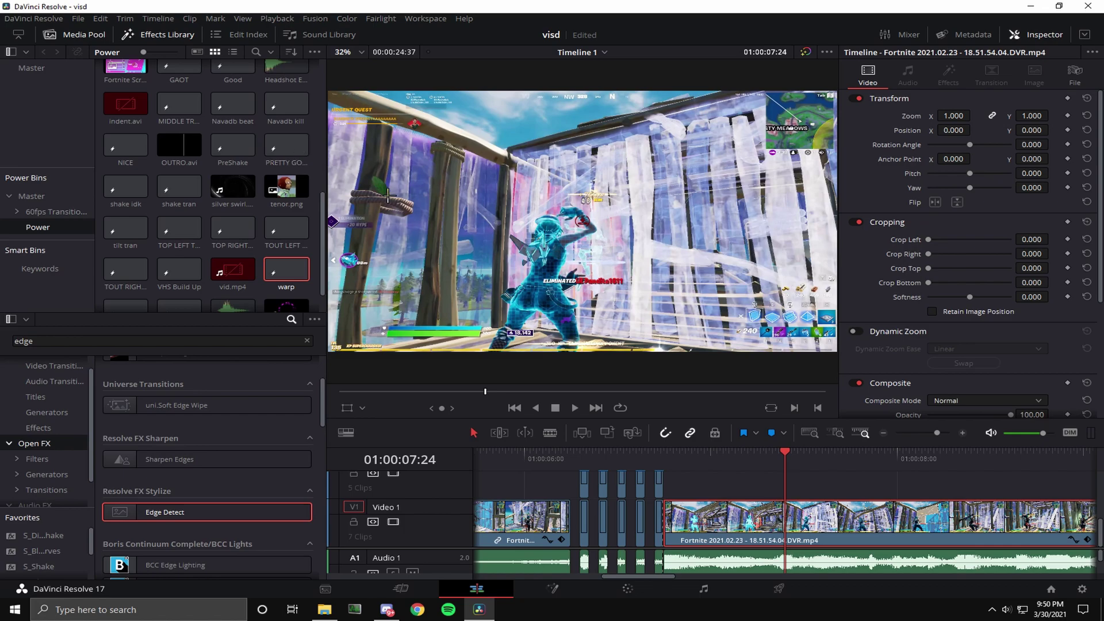
left_click_drag(286, 103, 676, 465)
left_click(701, 456)
left_click(740, 492)
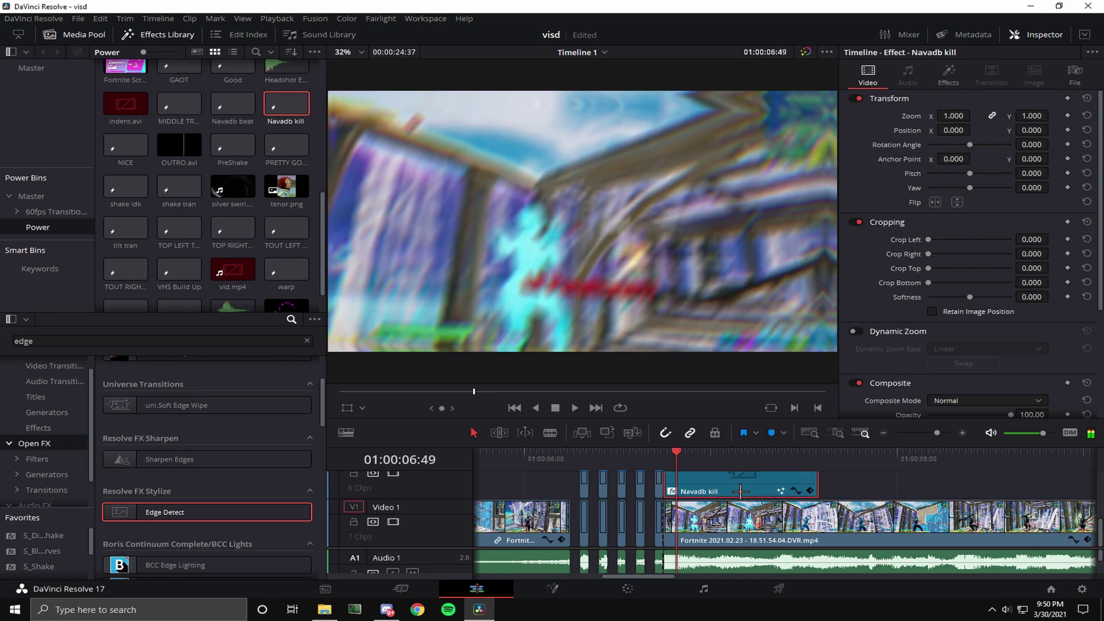
Play through the Navadb kill effect after the stutter section and check the timeline proxy mode options
left_click(683, 467)
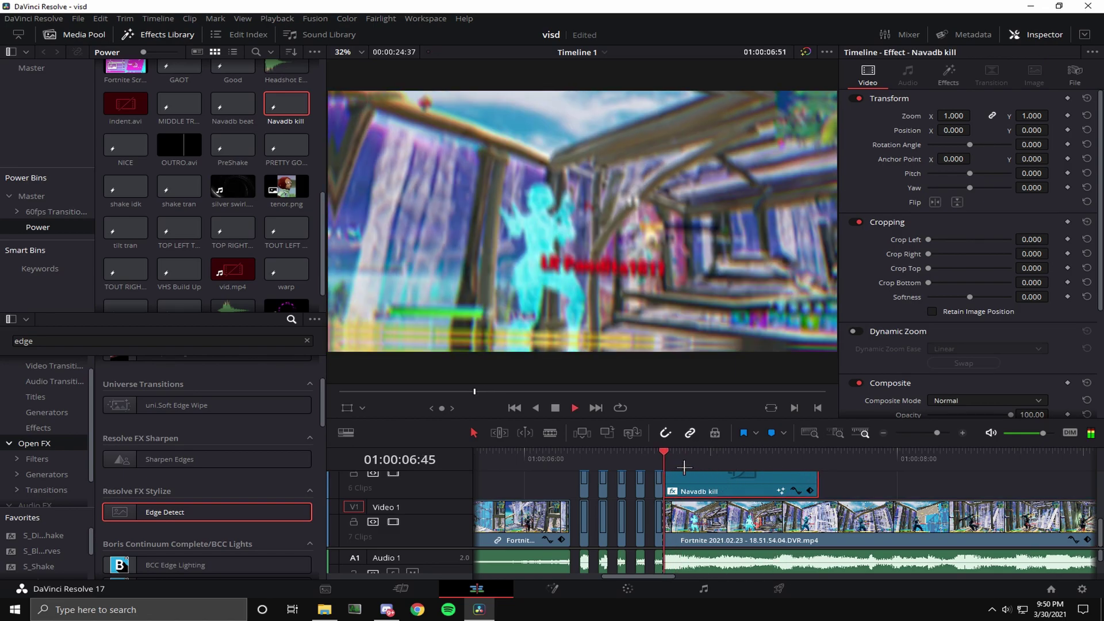
key("space")
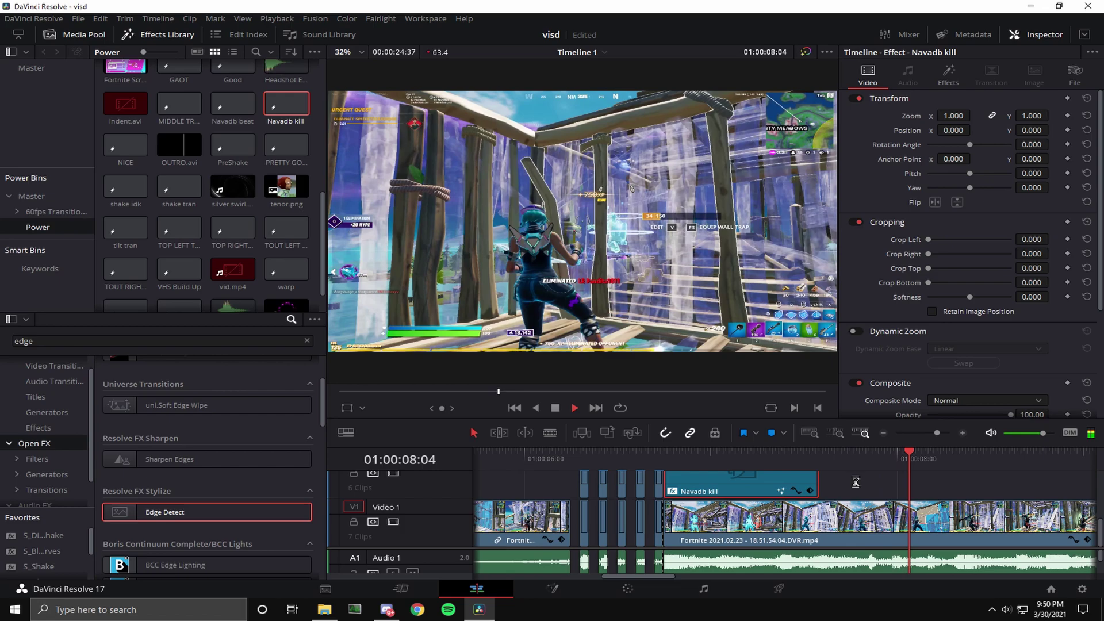
key("space")
left_click(277, 18)
mouse_move(330, 62)
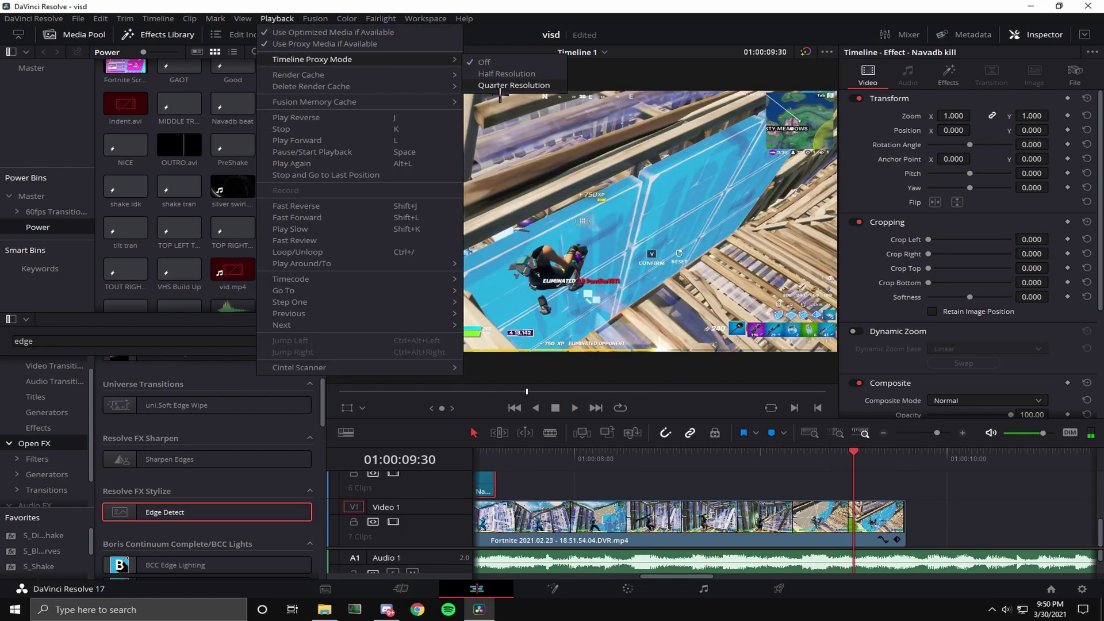
left_click(562, 136)
left_click_drag(850, 453, 564, 453)
scroll(933, 452, "down", 2)
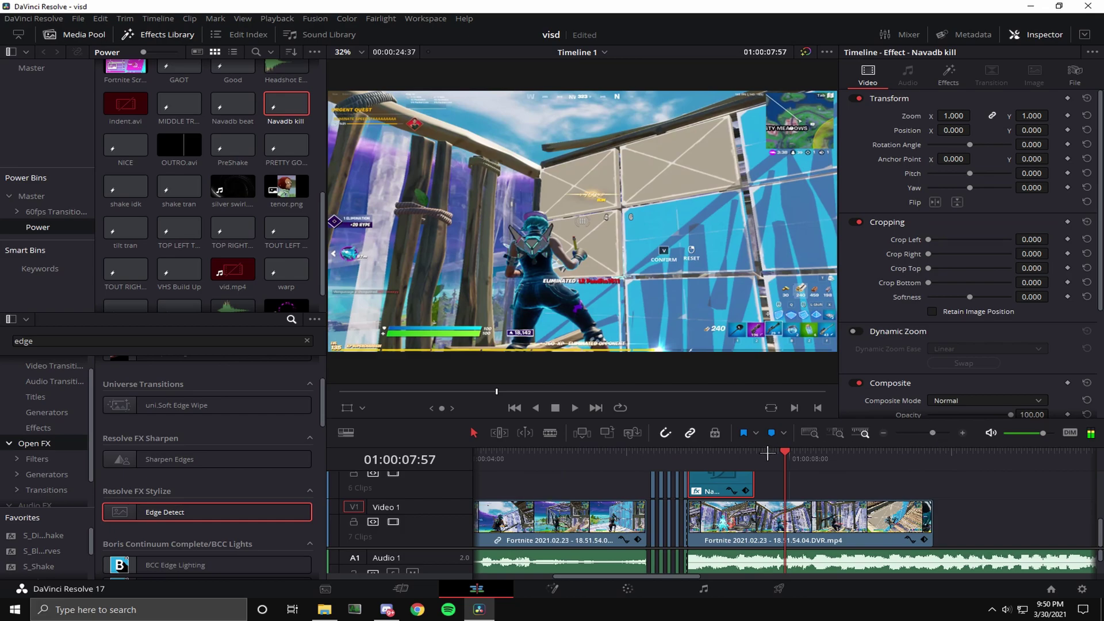
left_click_drag(767, 454, 687, 454)
key("space")
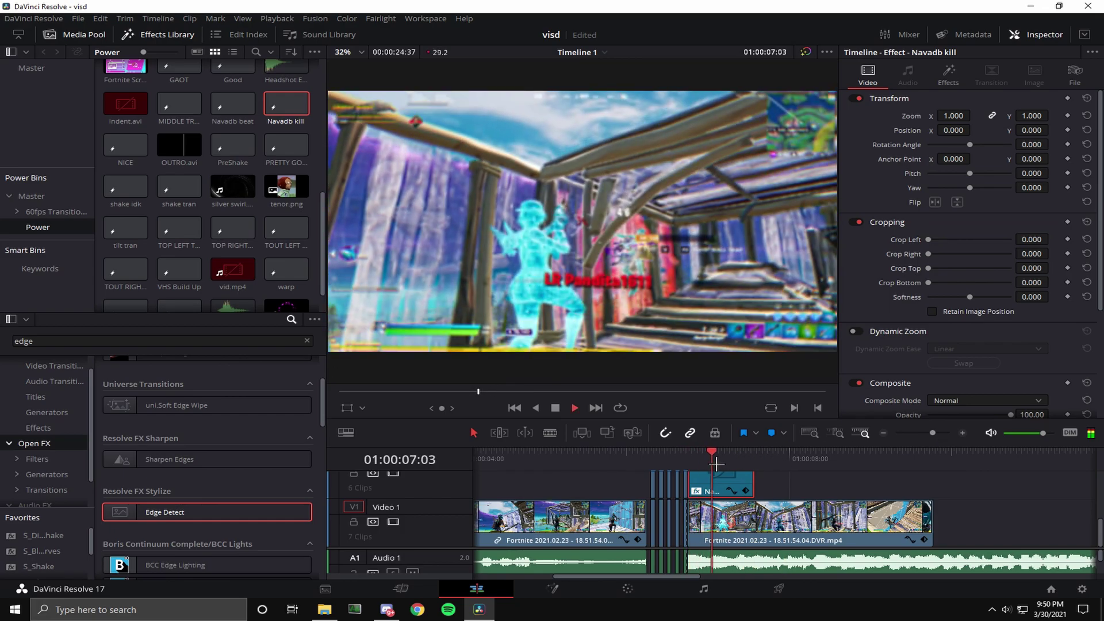
key("space")
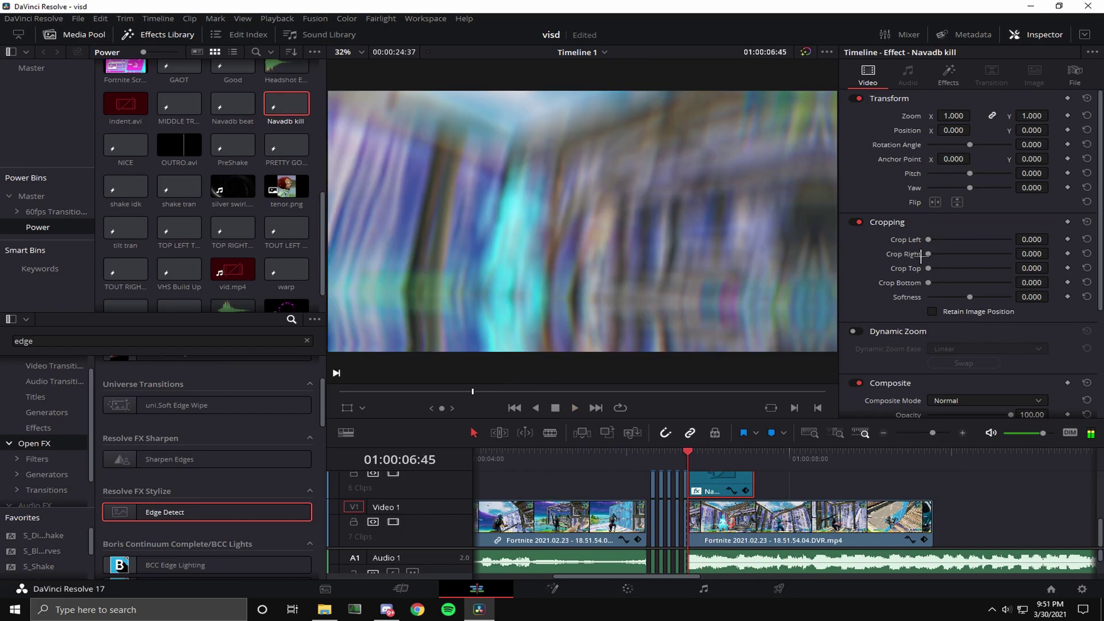
Open the Navadb kill effect in Fusion and import Shard settings.setting from New folder into its node graph
left_click(568, 591)
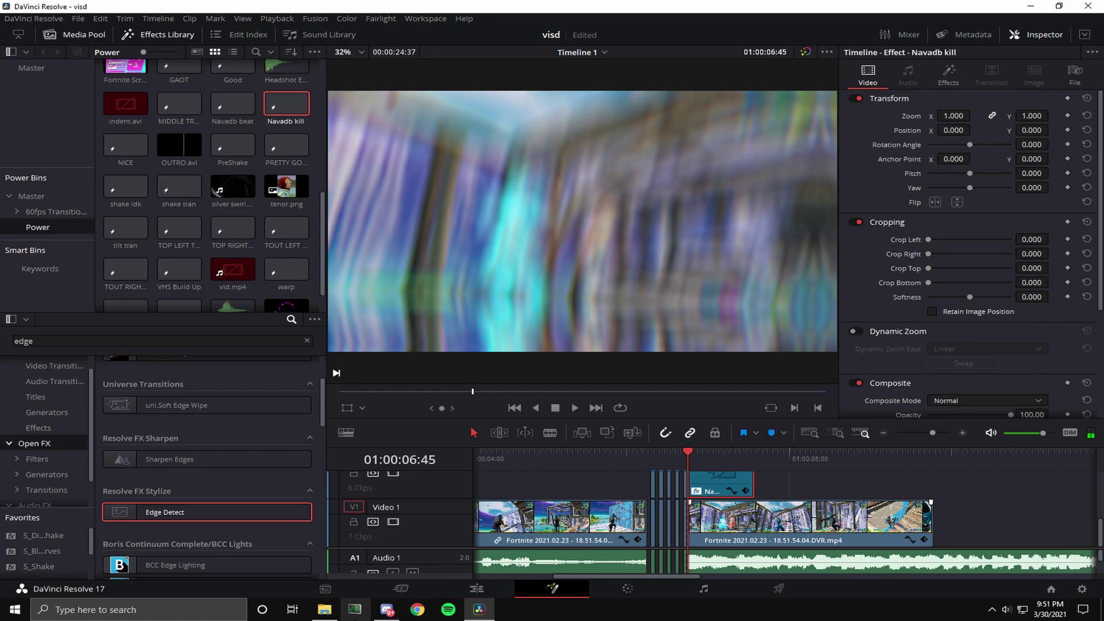
mouse_move(325, 610)
left_click(324, 566)
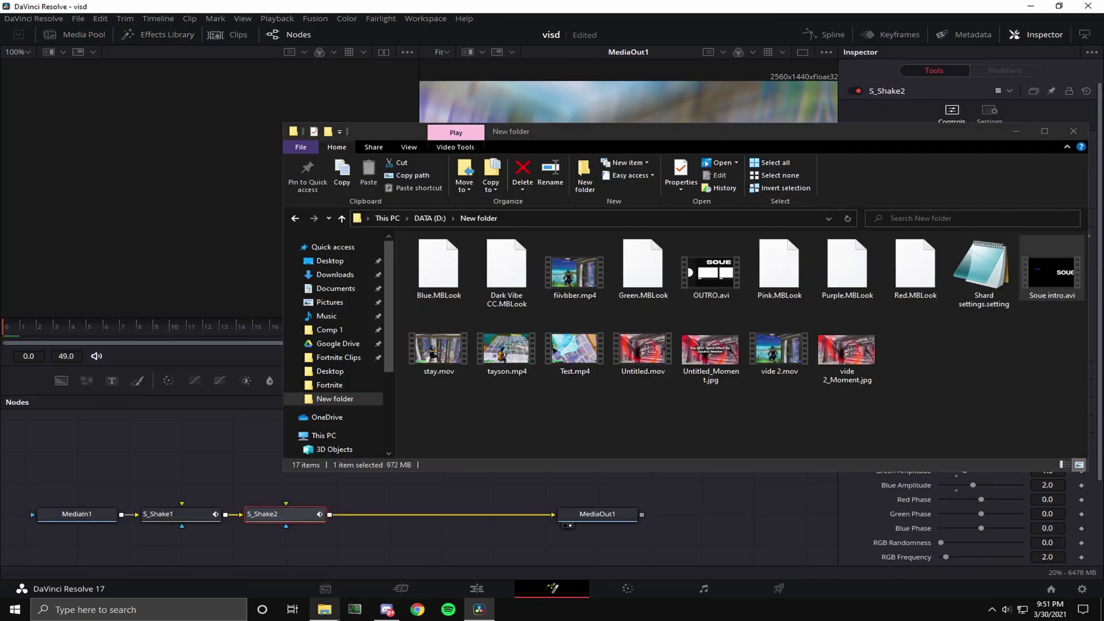
left_click(986, 285)
left_click_drag(985, 284, 480, 540)
Connect the S_Glint1 and S_Glow1 nodes between S_Shake2 and MediaOut1, moving MediaOut1 aside to make room
left_click(459, 520)
left_click_drag(594, 516, 650, 518)
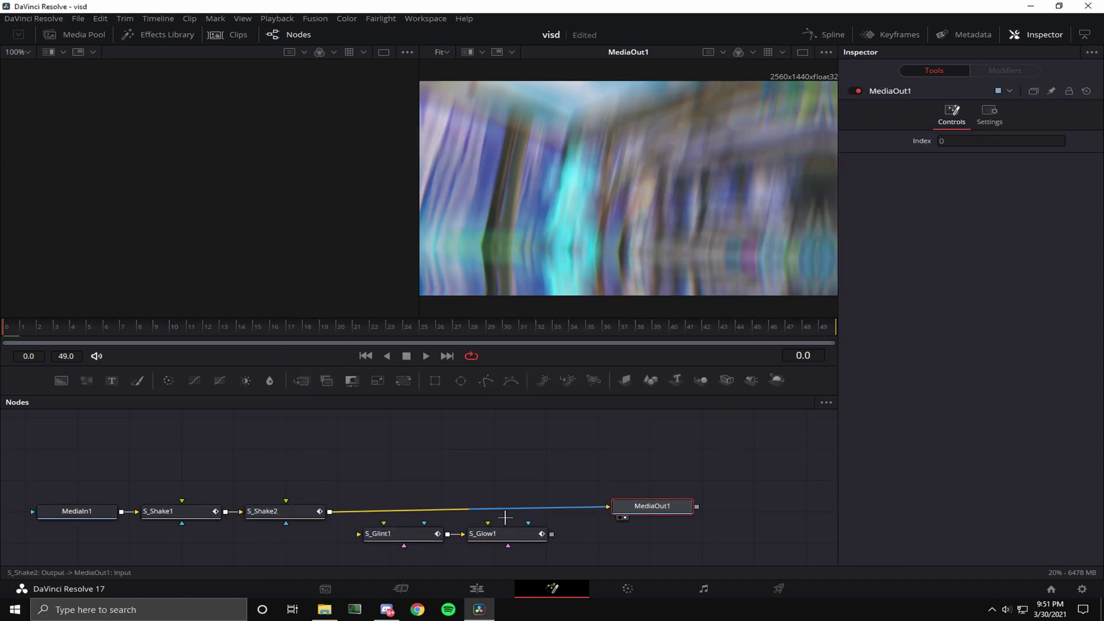
left_click(504, 518)
left_click_drag(499, 540, 506, 532)
left_click_drag(365, 545, 371, 515)
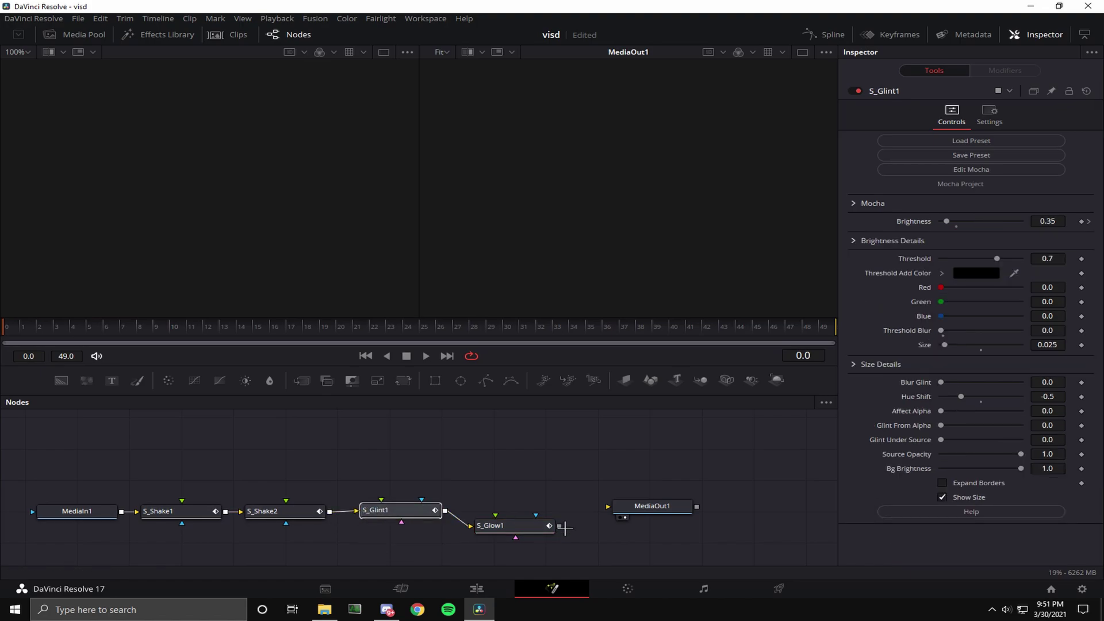
left_click_drag(560, 526, 629, 510)
left_click_drag(526, 530, 531, 527)
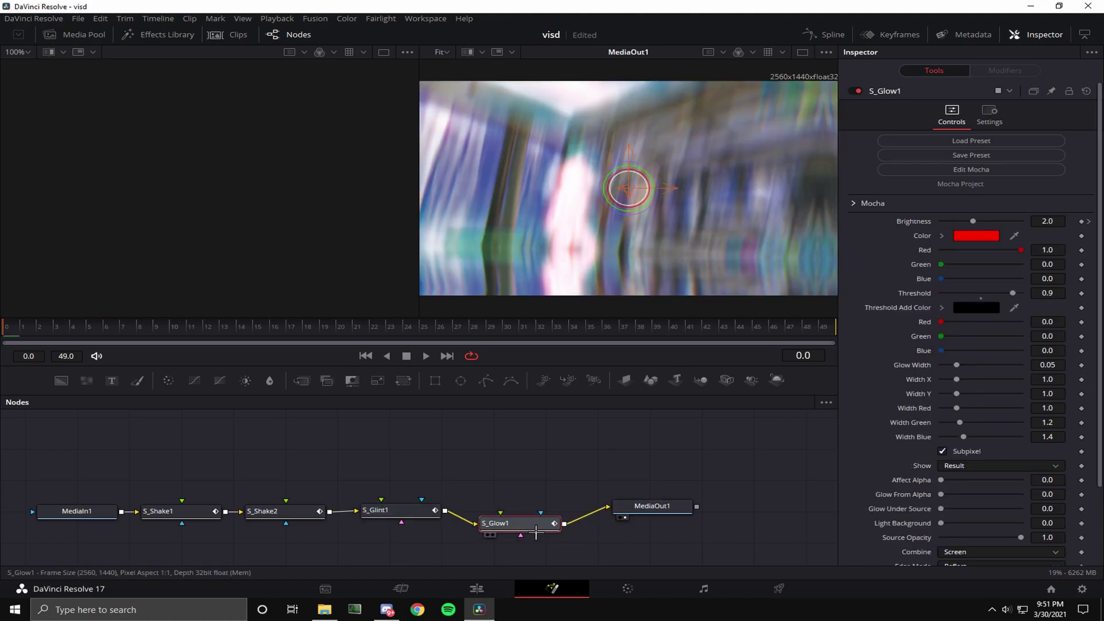
Lower the S_Glint1 brightness to its minimum at frame 30
left_click(195, 333)
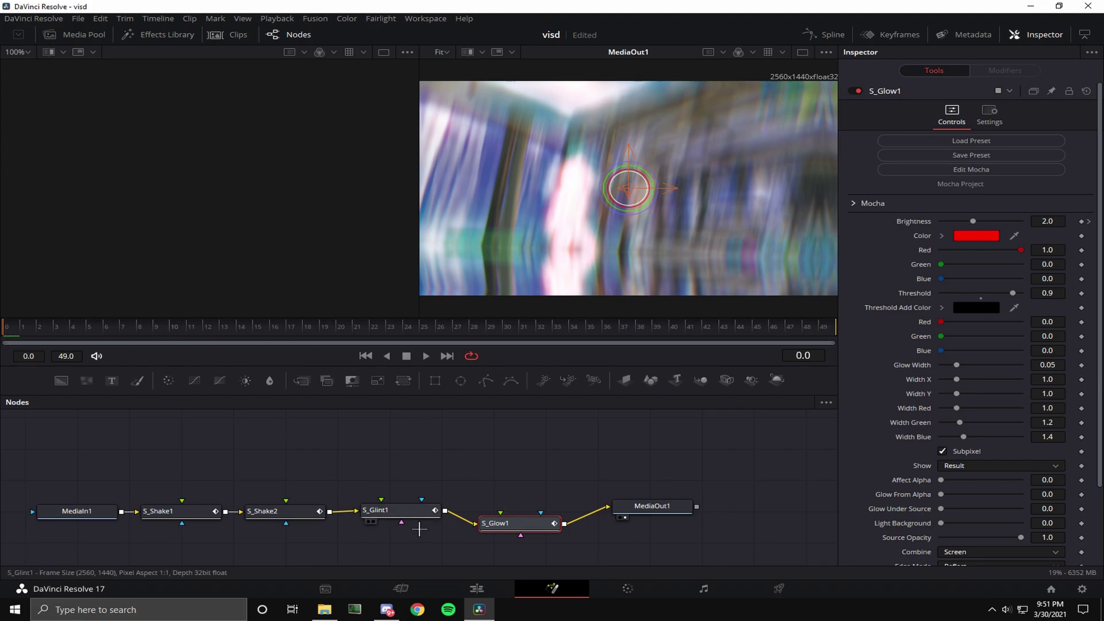
left_click(405, 511)
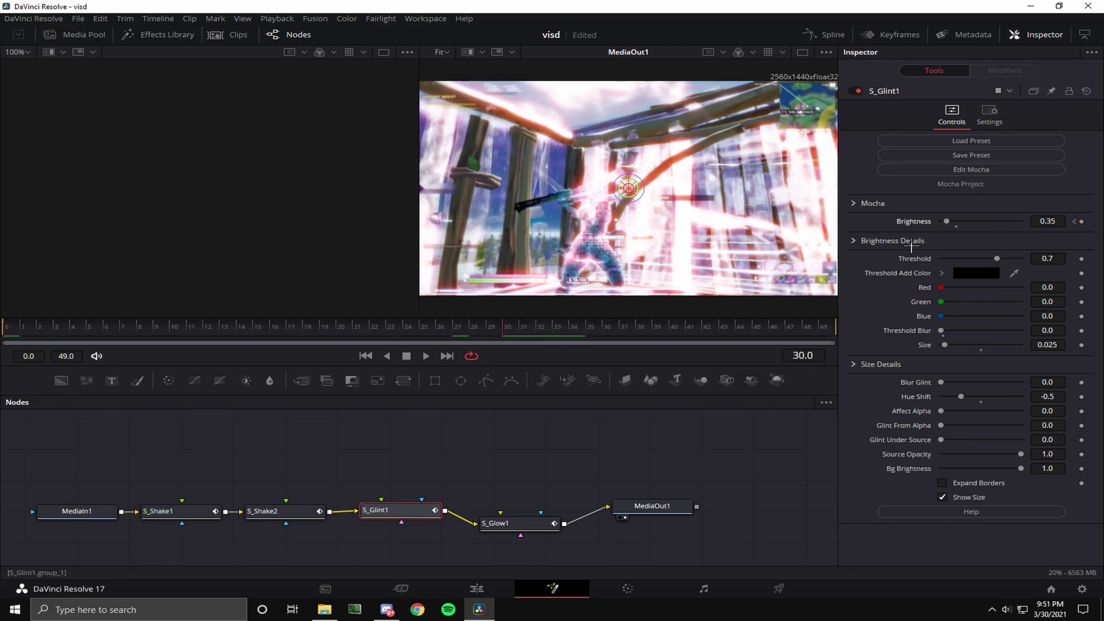
left_click_drag(946, 221, 934, 222)
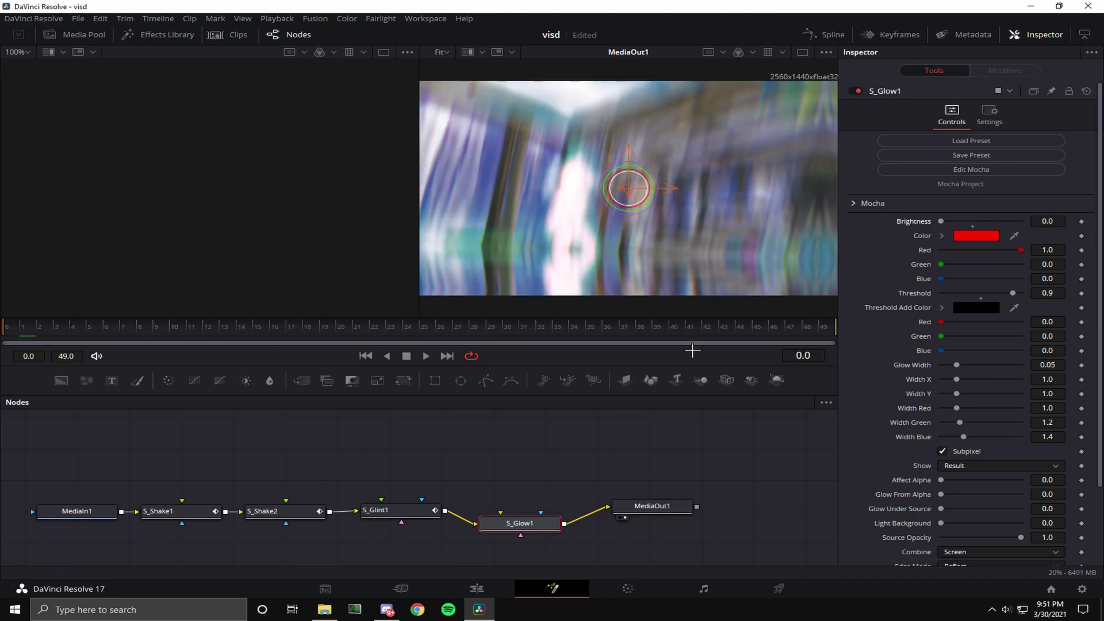
Set the S_Glow1 brightness to 2.0 with a keyframe at frame 0 and advance to frame 30
type("2")
key("Return")
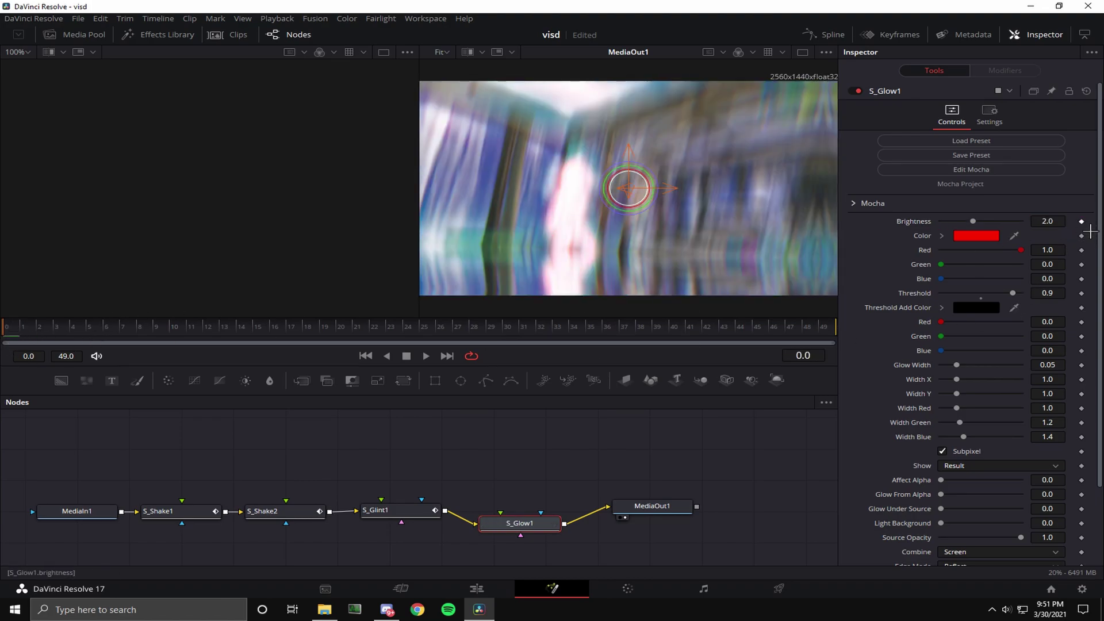
left_click(1081, 220)
left_click(506, 325)
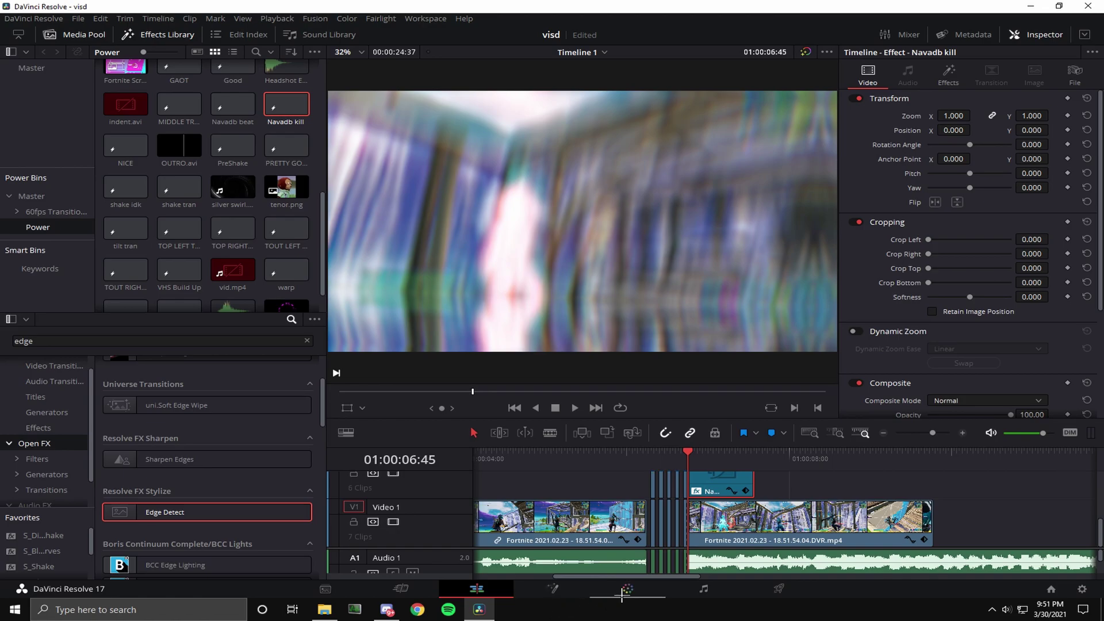
left_click(552, 588)
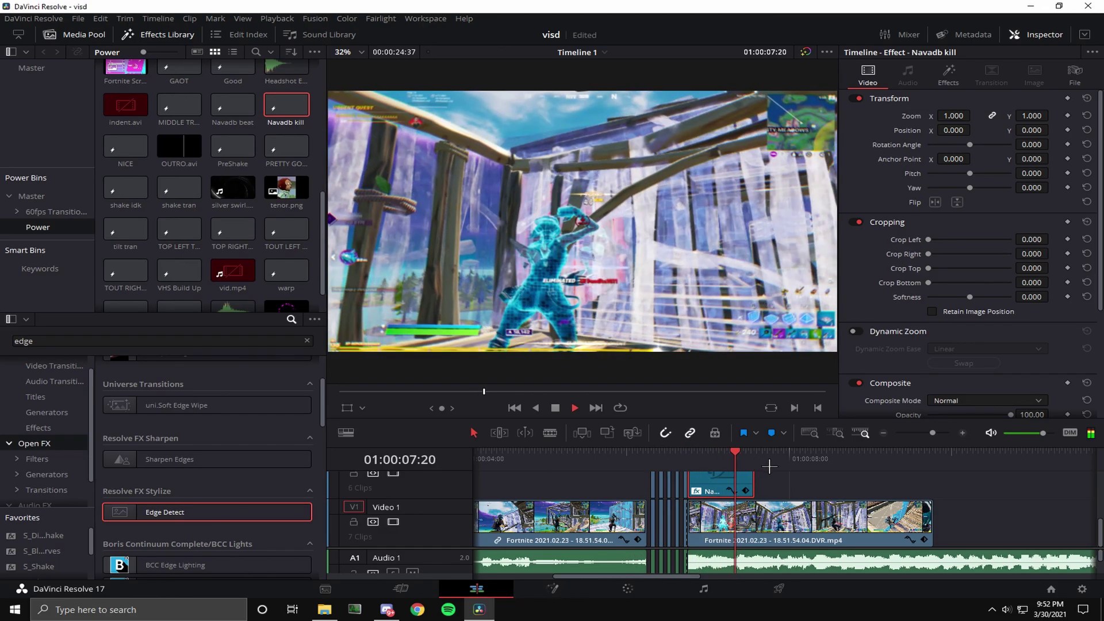
Play the timeline from its start to review the stutter transition and kill effect, then stop playback just past the effect
key("Home")
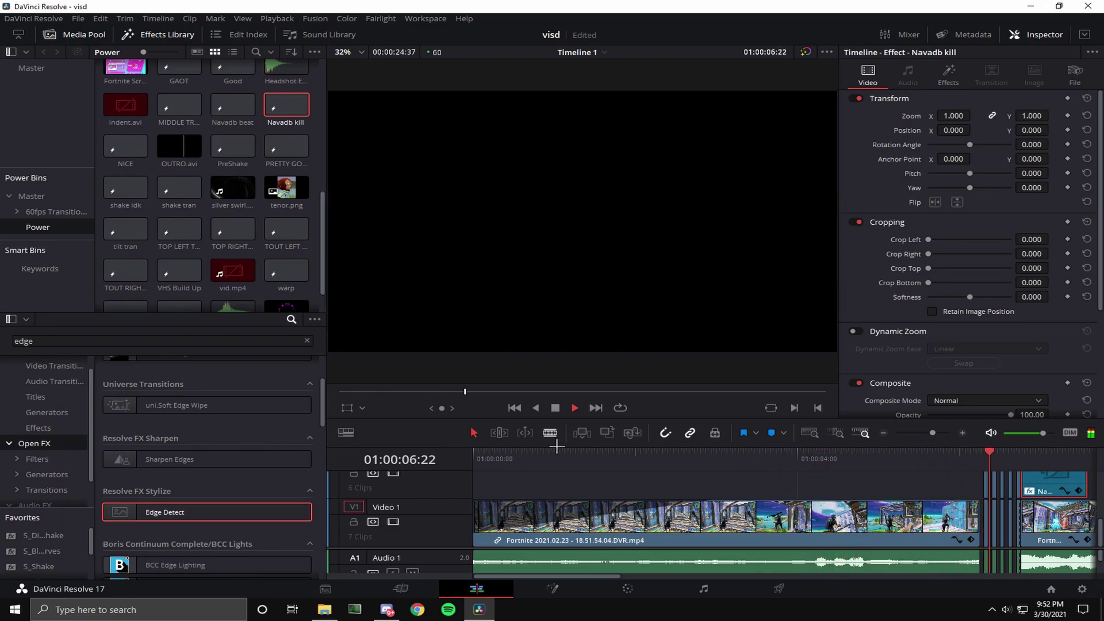
key("space")
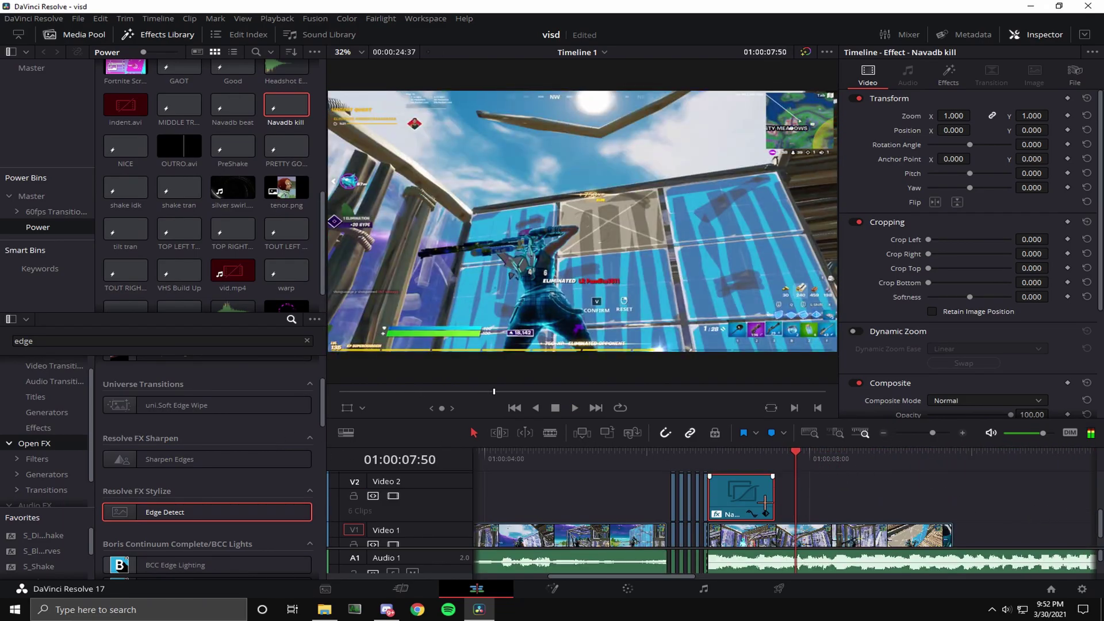
Place the warp effect from the Power bin above the stutter clips on the track over Video 3 and align its end with theirs
scroll(765, 503, "up", 3)
scroll(108, 230, "down", 2)
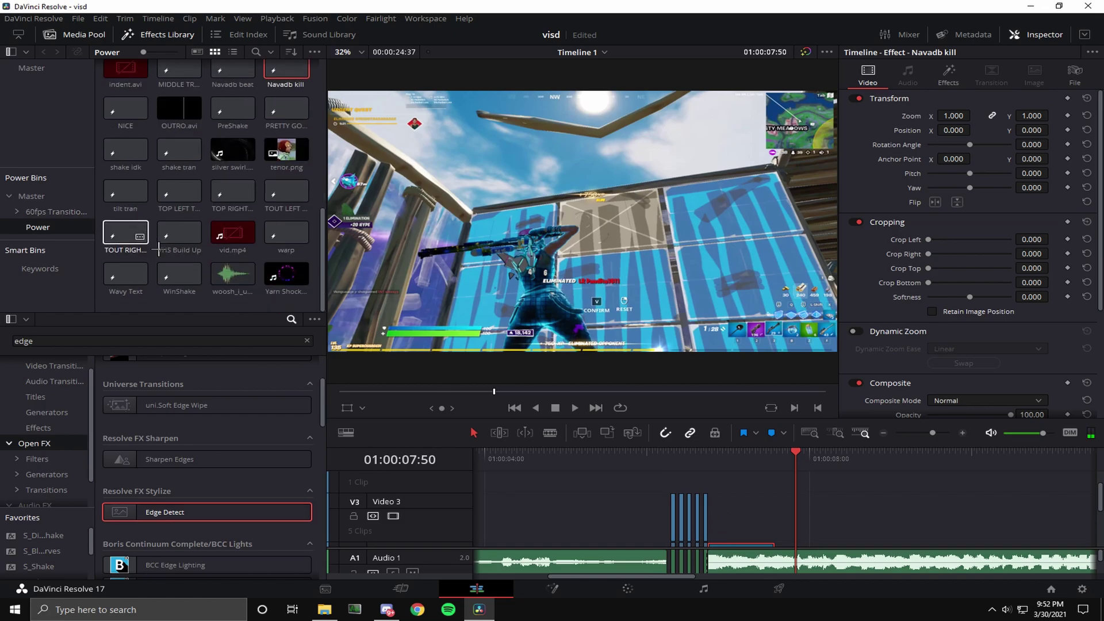
left_click_drag(286, 232, 689, 499)
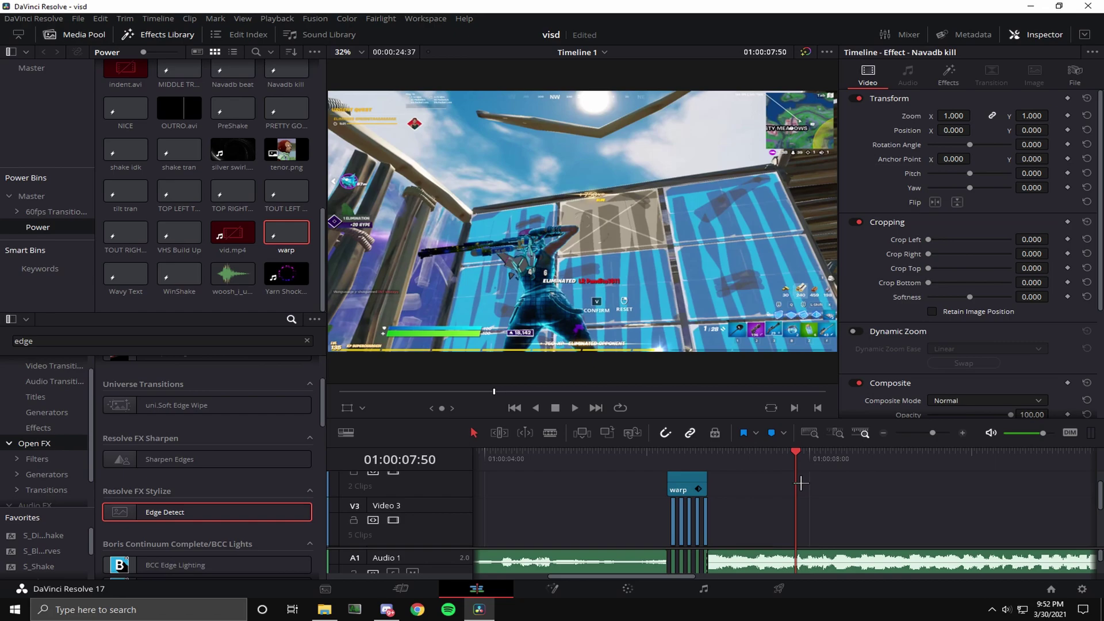
left_click(939, 435)
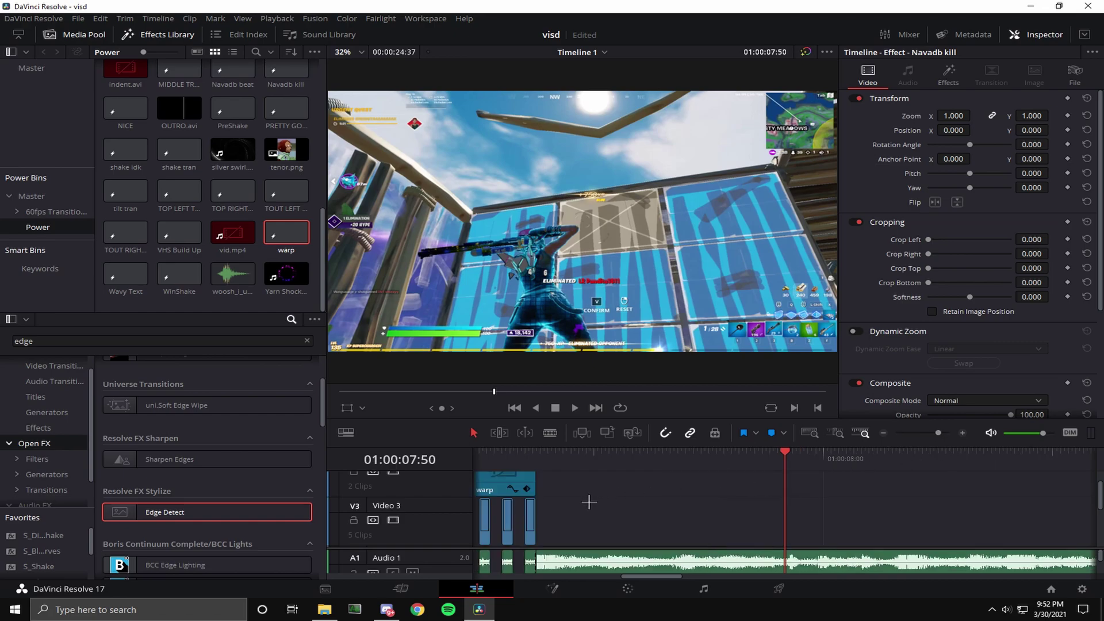
scroll(589, 502, "up", 1)
left_click(530, 500)
left_click_drag(533, 500, 537, 500)
Play back the montage from before the stutter transition to review it with the warp effect applied
left_click(936, 435)
left_click_drag(757, 472, 484, 454)
key("space")
left_click(920, 436)
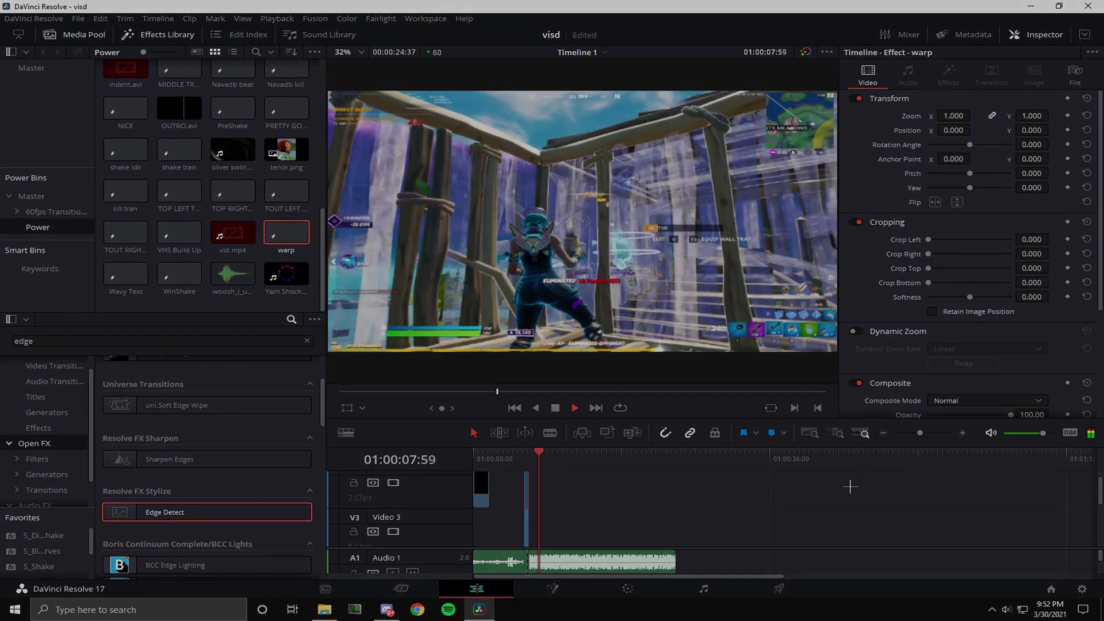
scroll(777, 505, "down", 1)
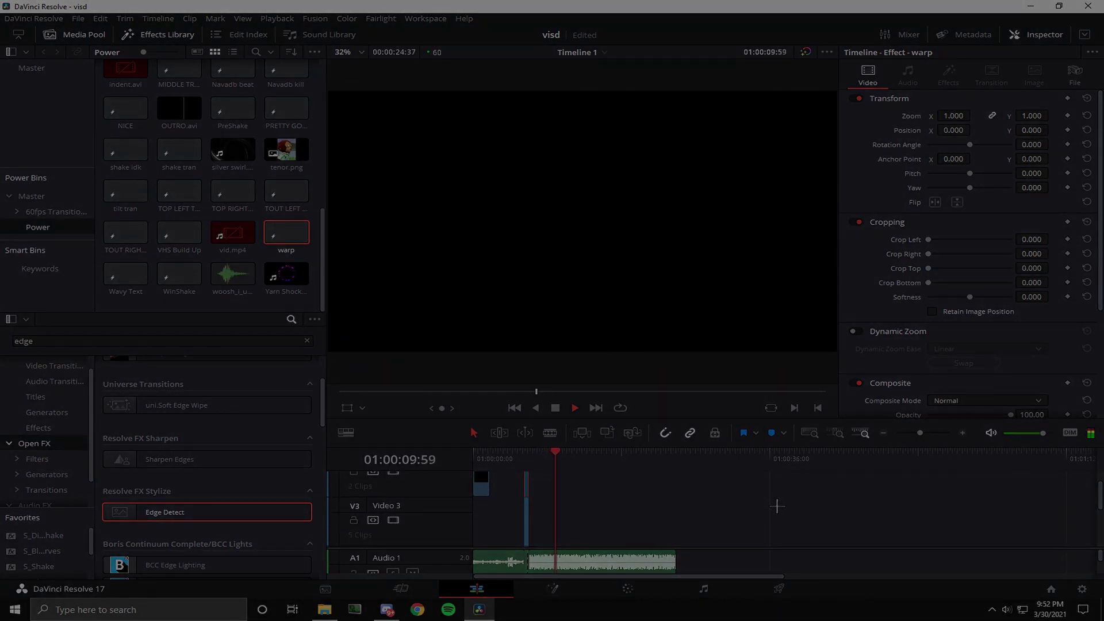